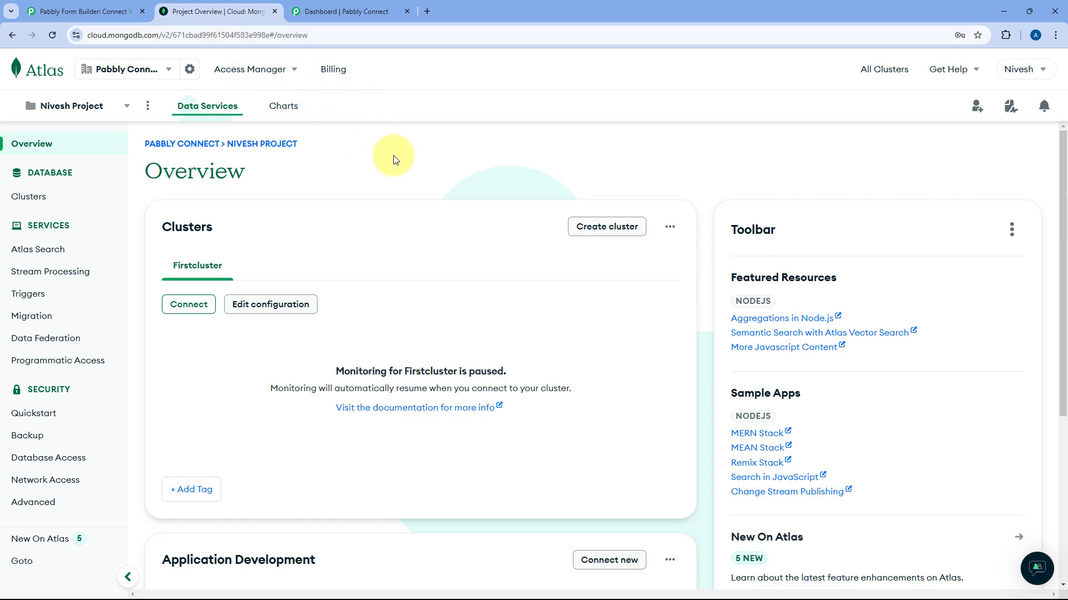
Switch to the Pabbly Connect dashboard tab.
left_click(361, 11)
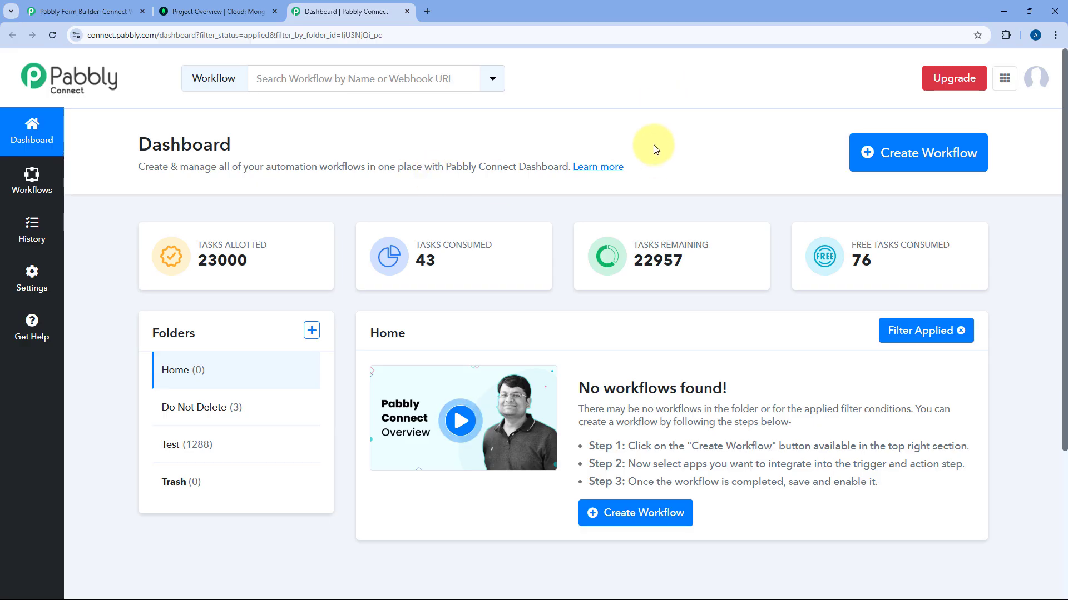
Create a workflow named 'Webhook to MongoDB' in the Home folder.
left_click(890, 153)
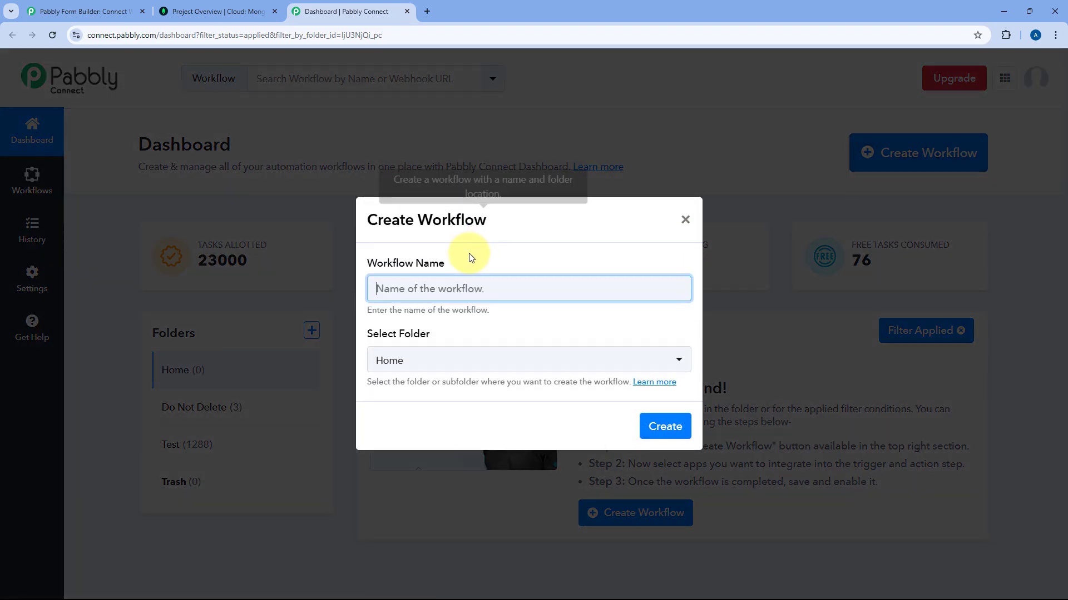
type("Webho")
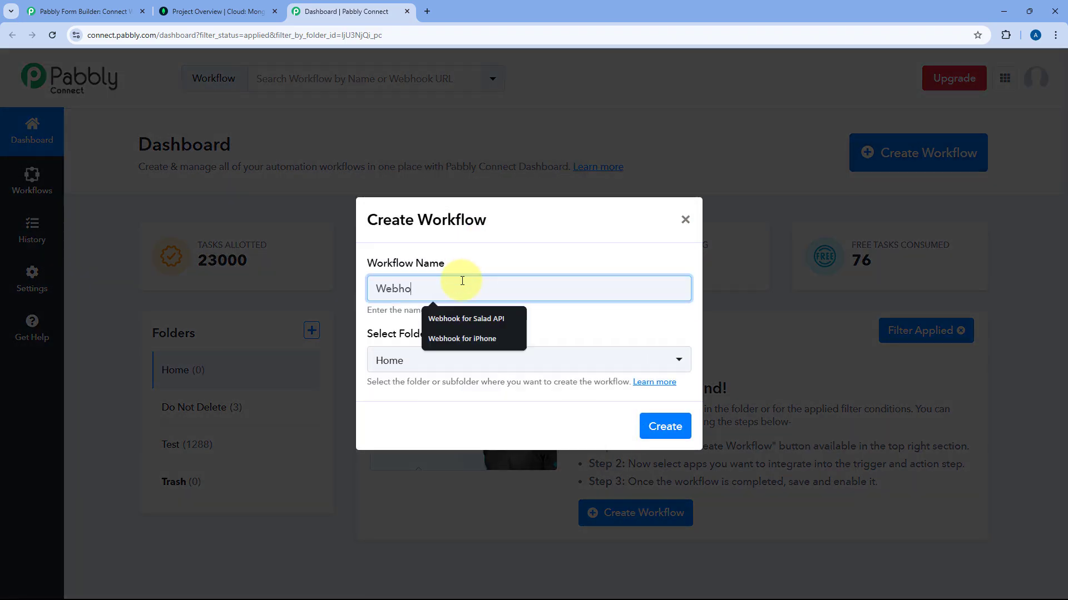
type("ok to MongoDB")
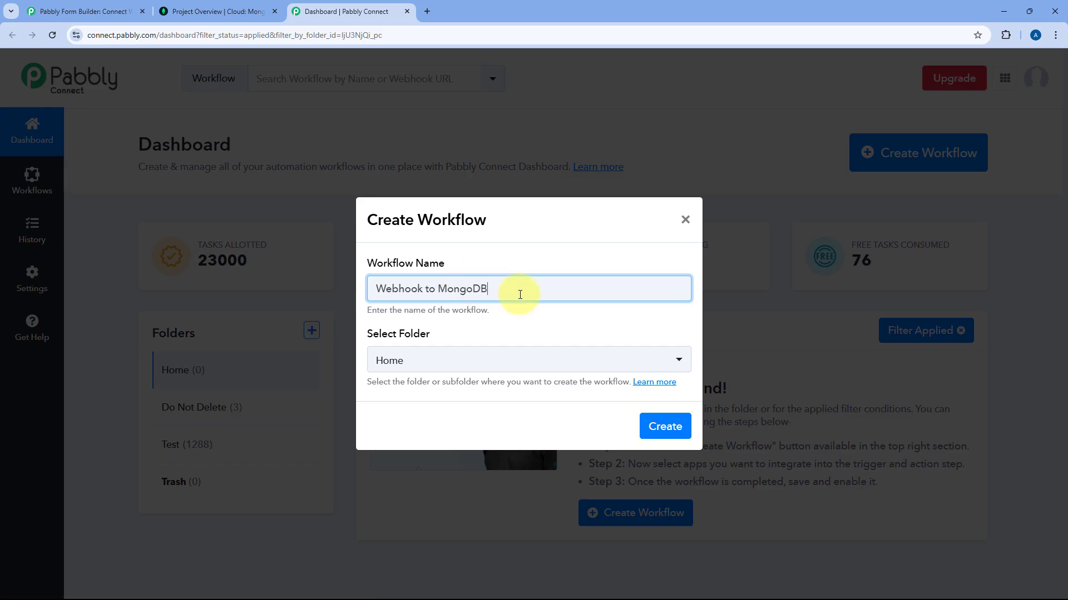
left_click(536, 365)
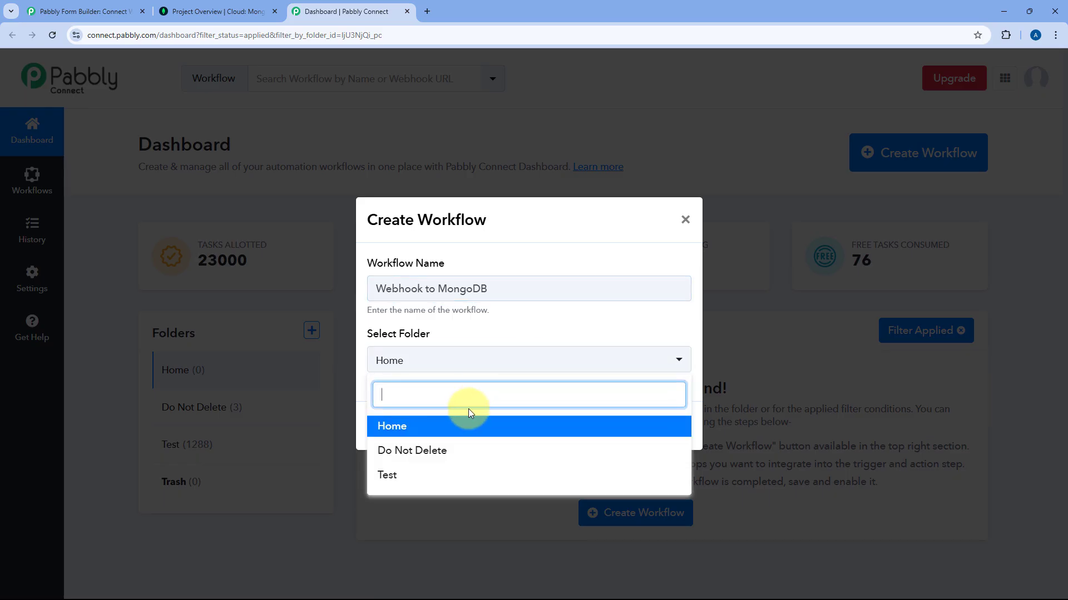
left_click(454, 426)
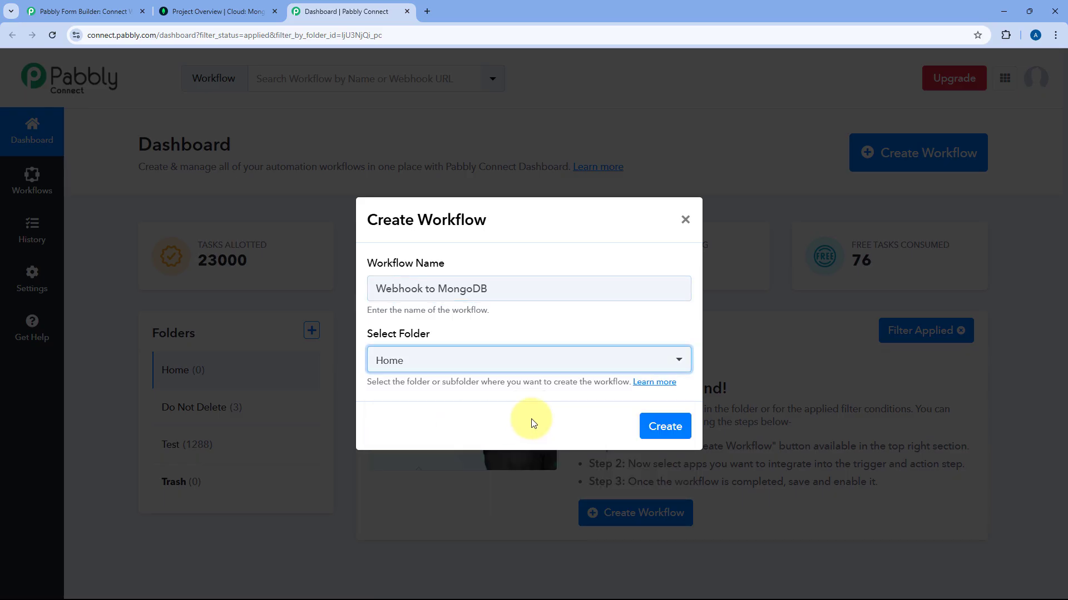
left_click(665, 427)
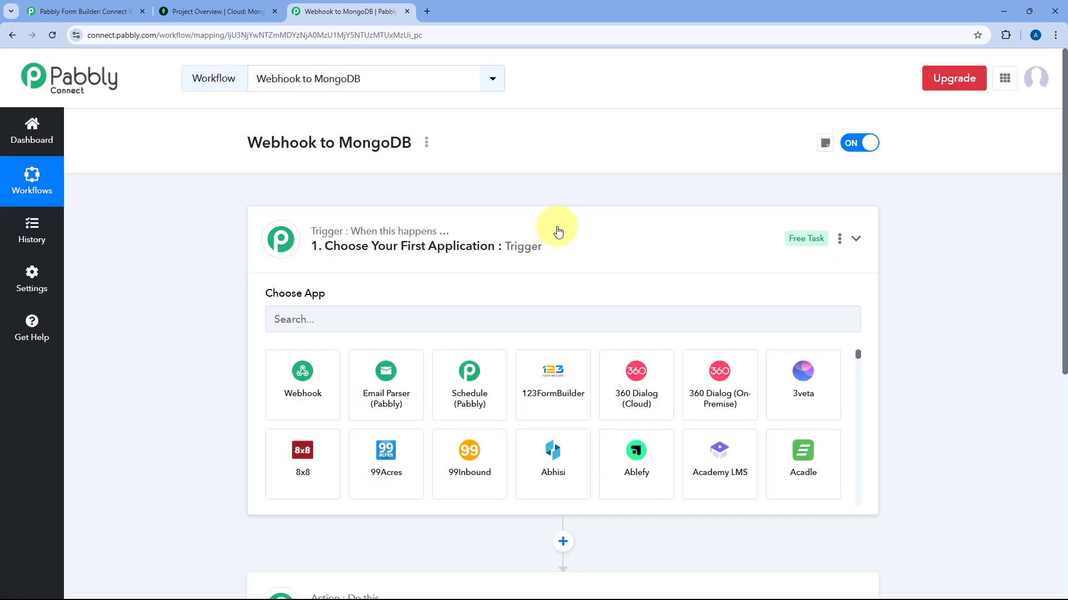
Choose Webhook as the trigger app with the Catch Webhook (Preferred) event.
left_click(558, 233)
scroll(235, 241, "down", 1)
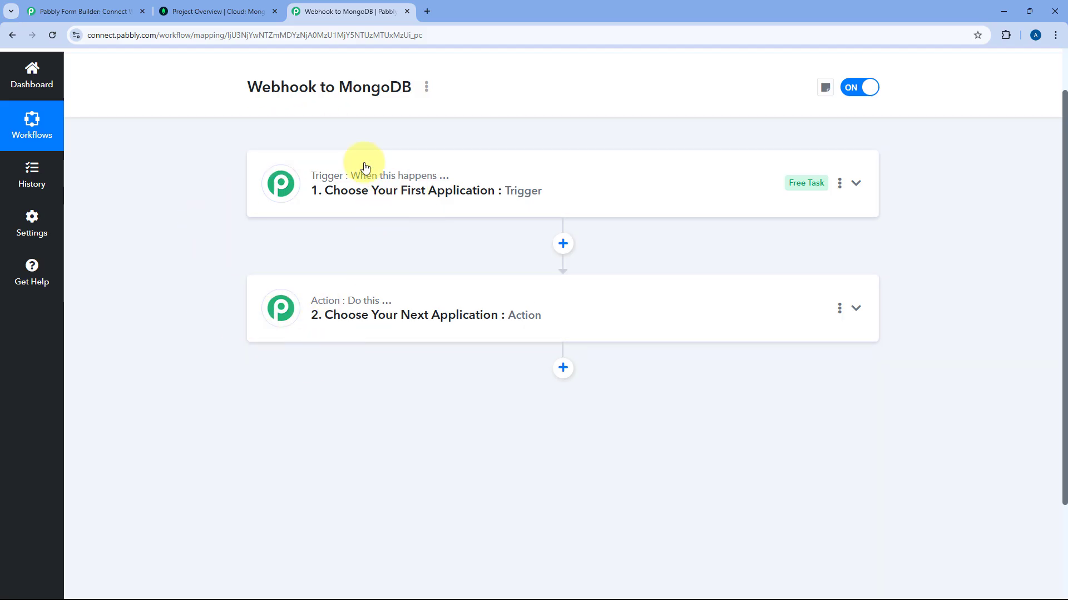
mouse_move(327, 185)
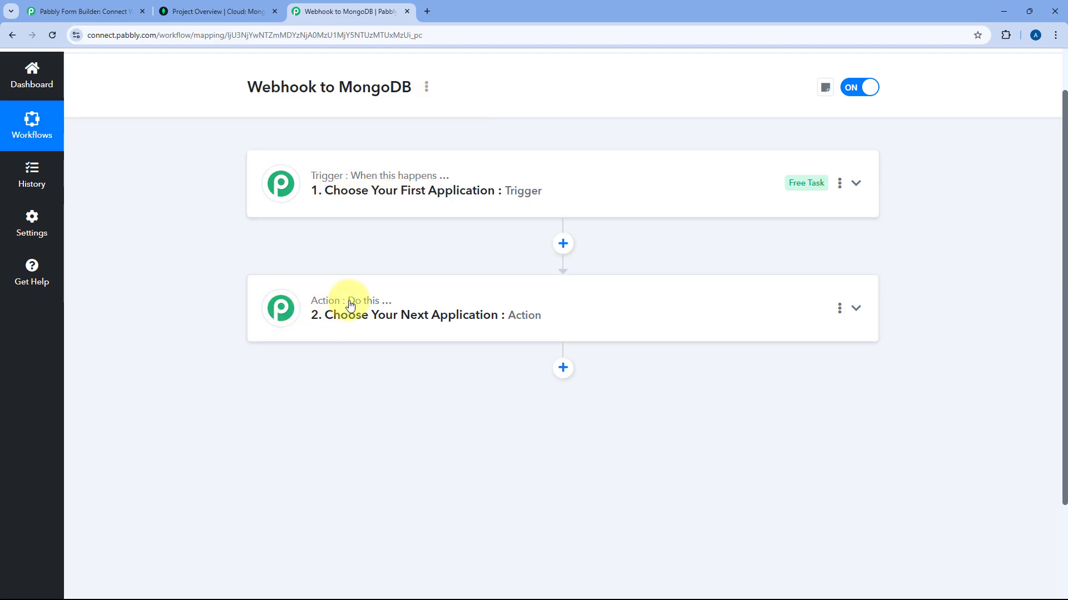
left_click(548, 176)
scroll(167, 223, "down", 2)
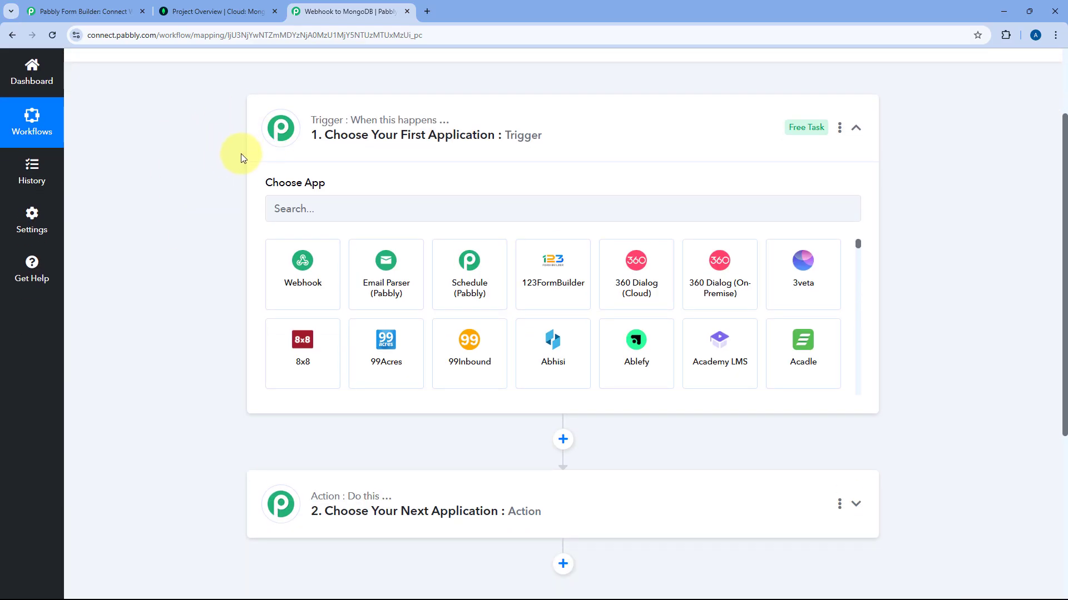
left_click(79, 4)
scroll(368, 142, "up", 2)
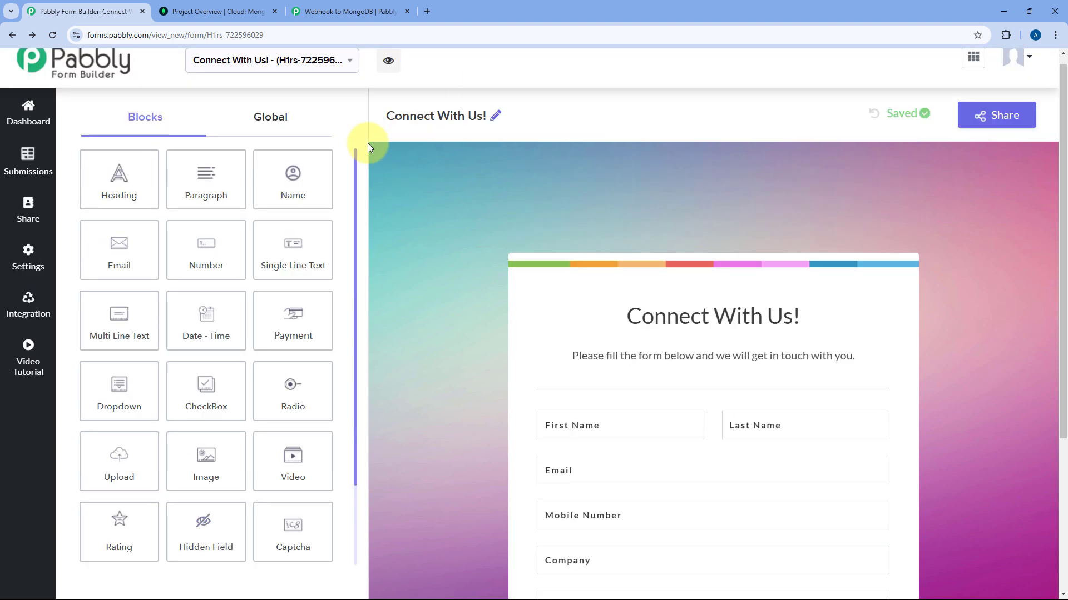
left_click(344, 11)
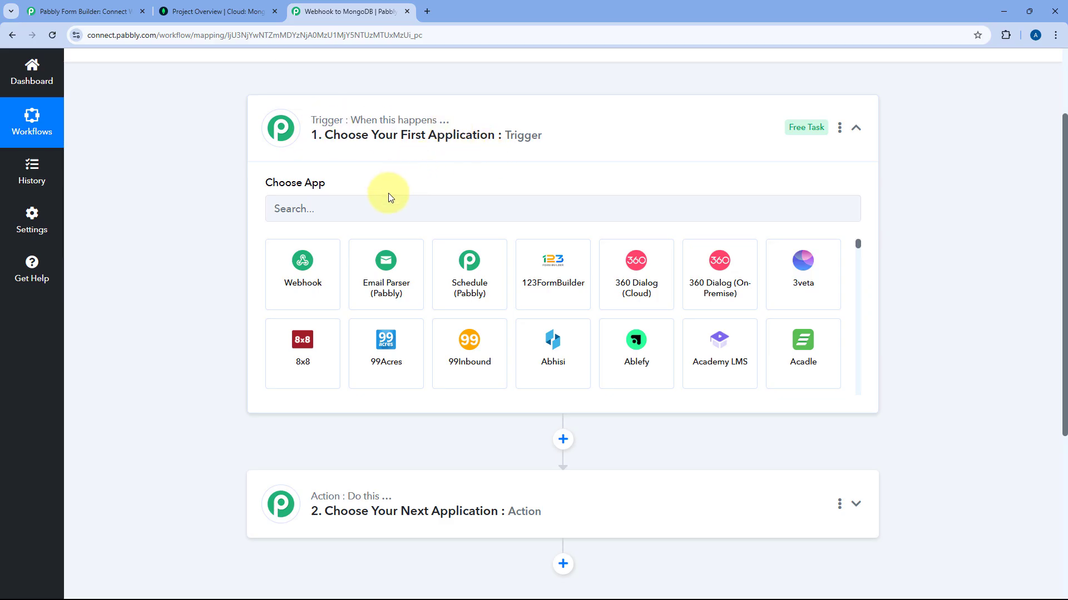
left_click(303, 277)
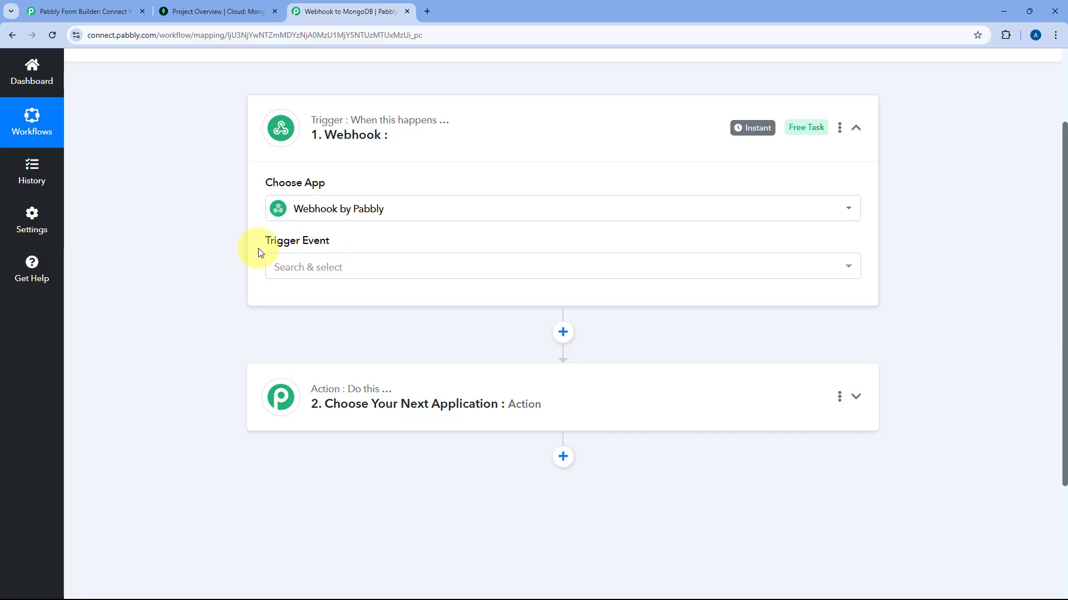
left_click(353, 267)
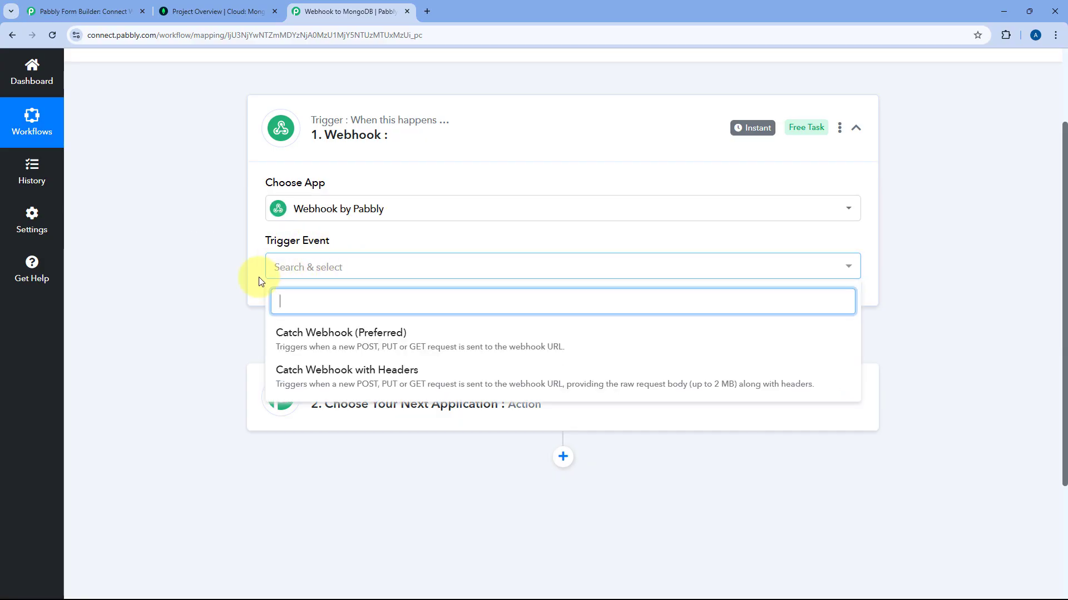
left_click(314, 337)
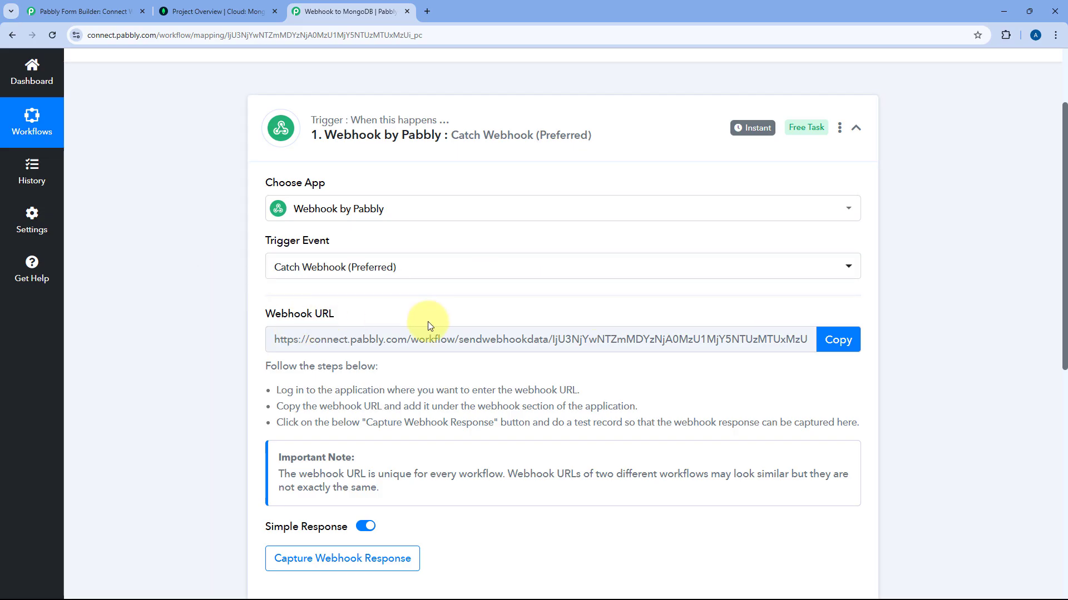
Copy the Catch Webhook trigger's webhook URL to the clipboard.
left_click(845, 343)
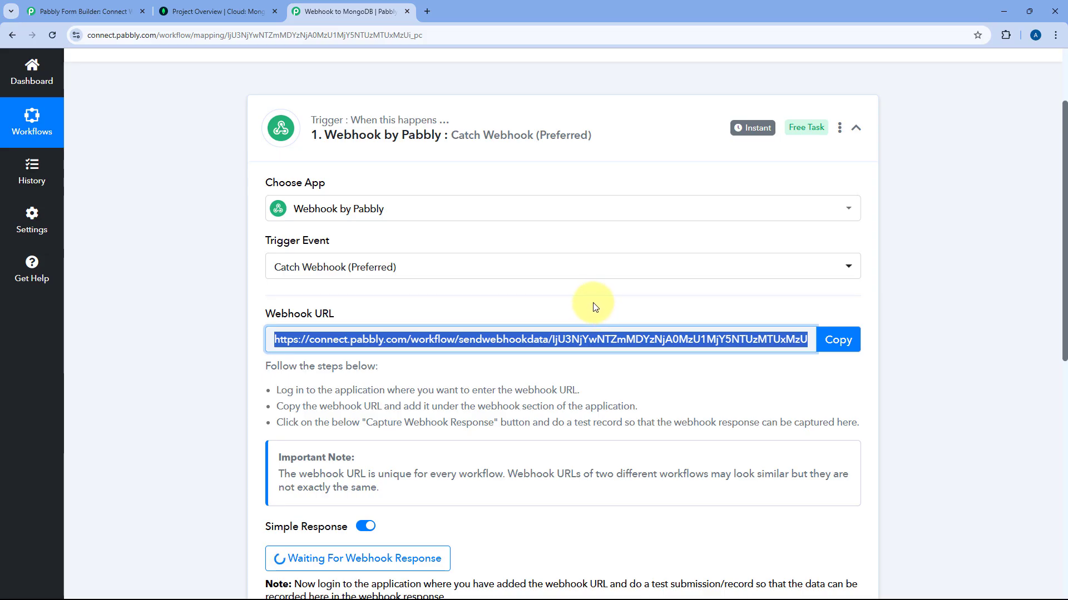
left_click(131, 11)
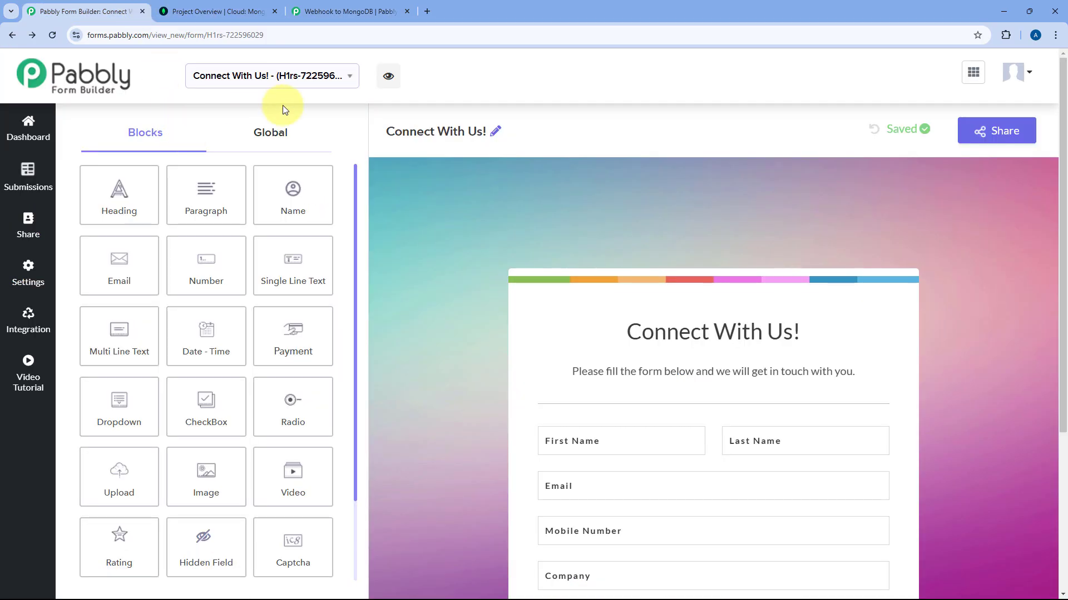
left_click(362, 5)
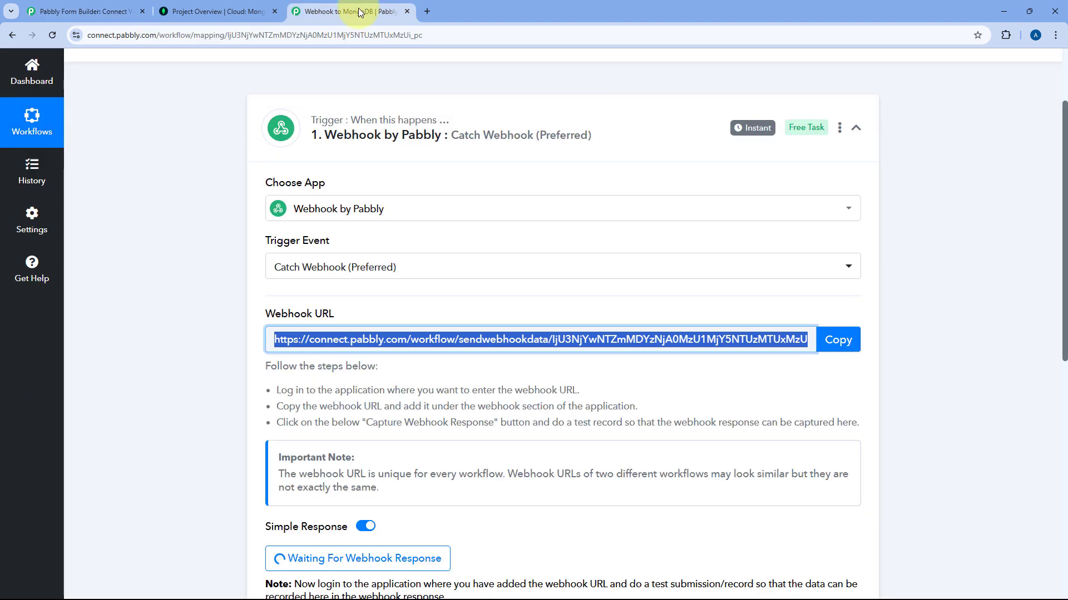
left_click(839, 341)
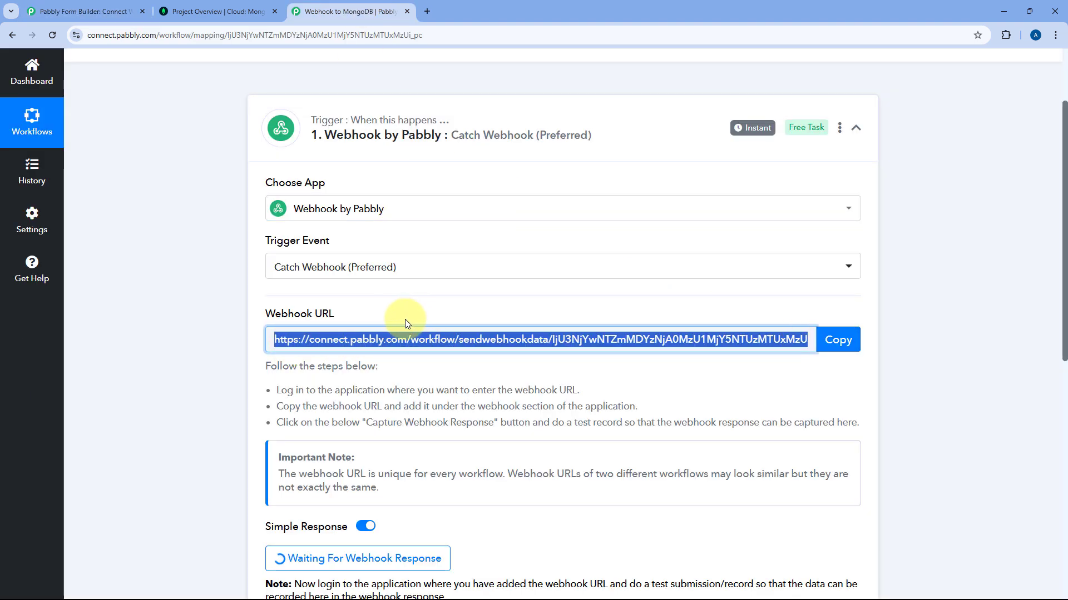
Paste the copied URL as a new webhook on the Connect With Us! form and save it.
left_click(121, 13)
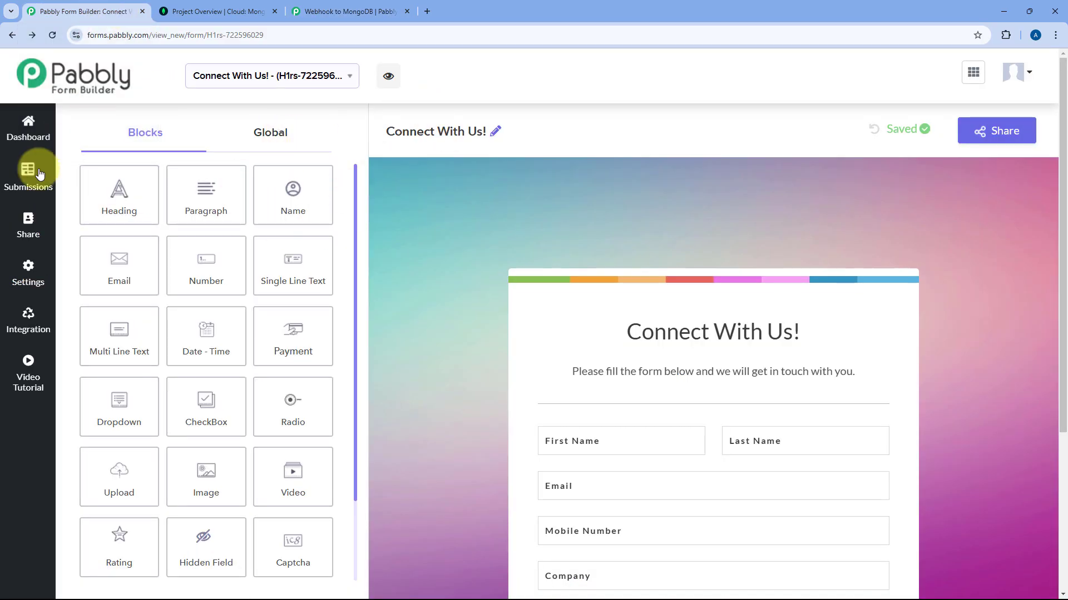
scroll(463, 199, "down", 3)
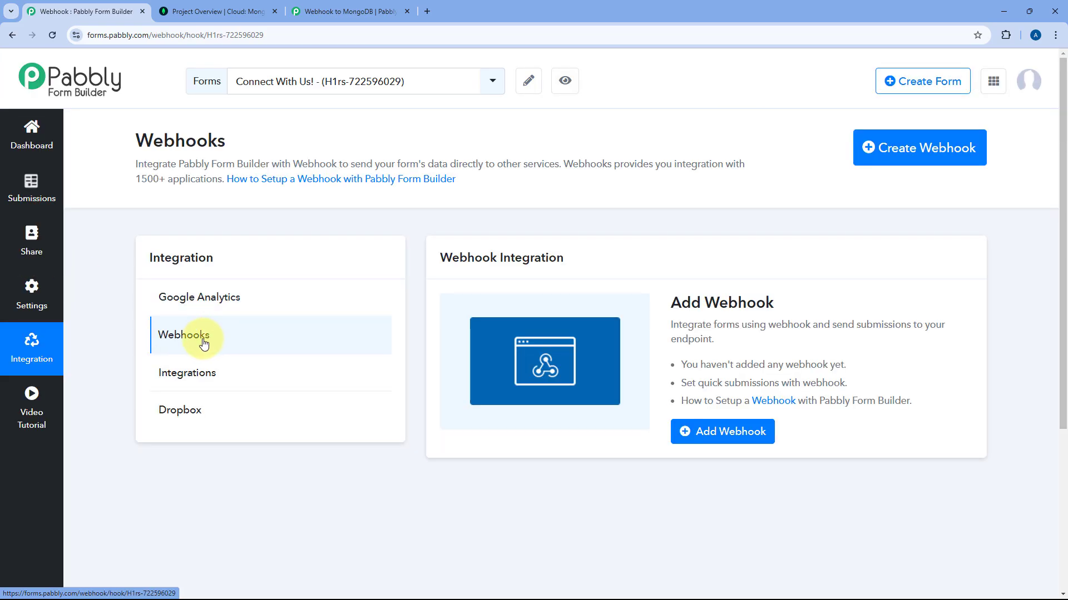
left_click(703, 431)
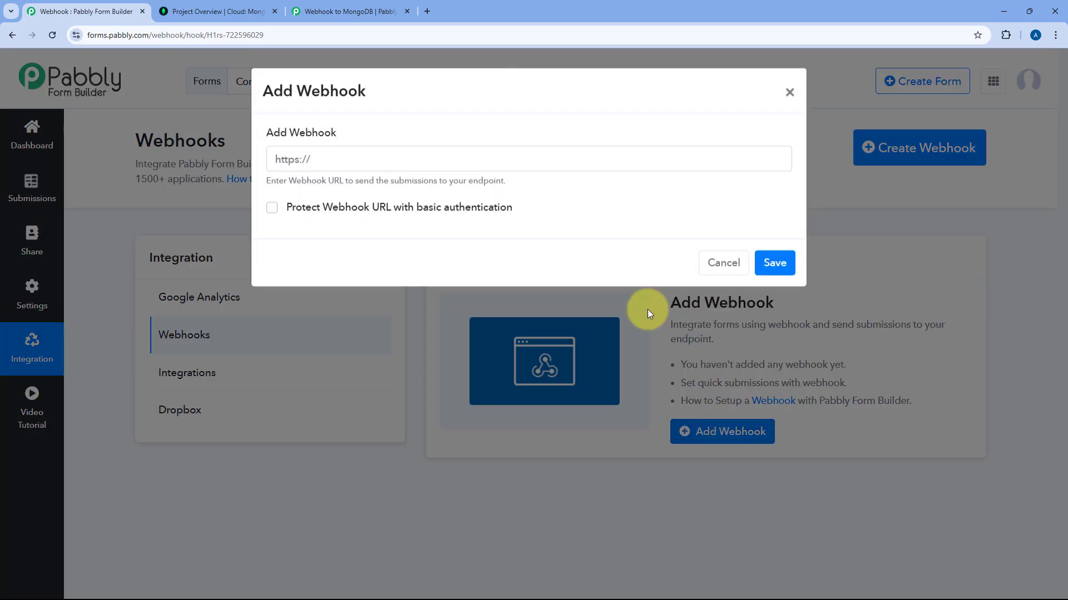
left_click(479, 163)
key("ctrl+v")
left_click(774, 263)
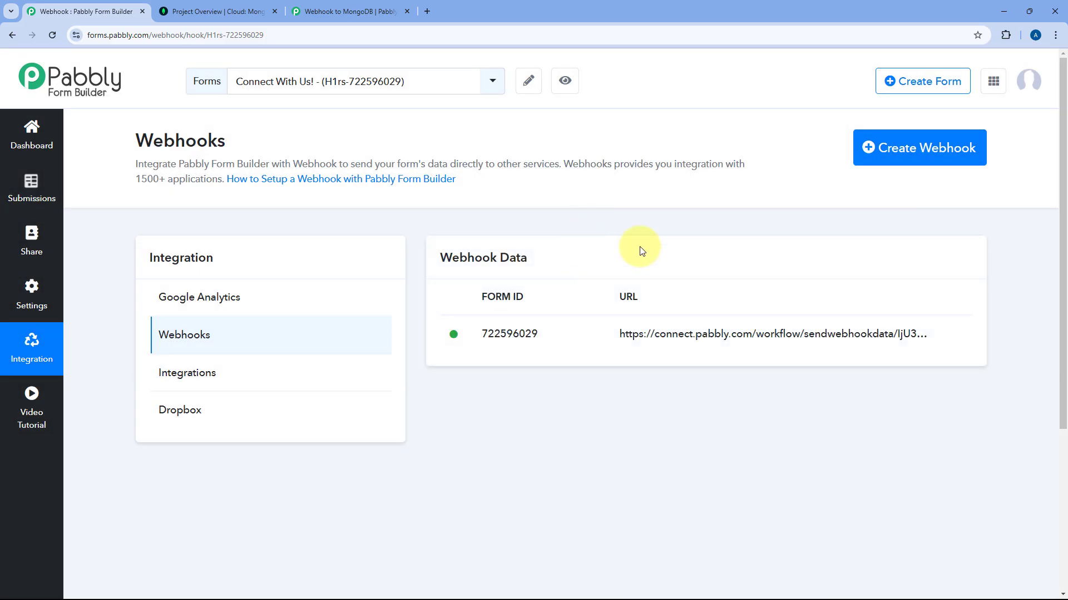
left_click(343, 6)
Check the waiting webhook trigger, then open the live Connect With Us! form preview.
scroll(478, 306, "down", 2)
left_click(575, 227)
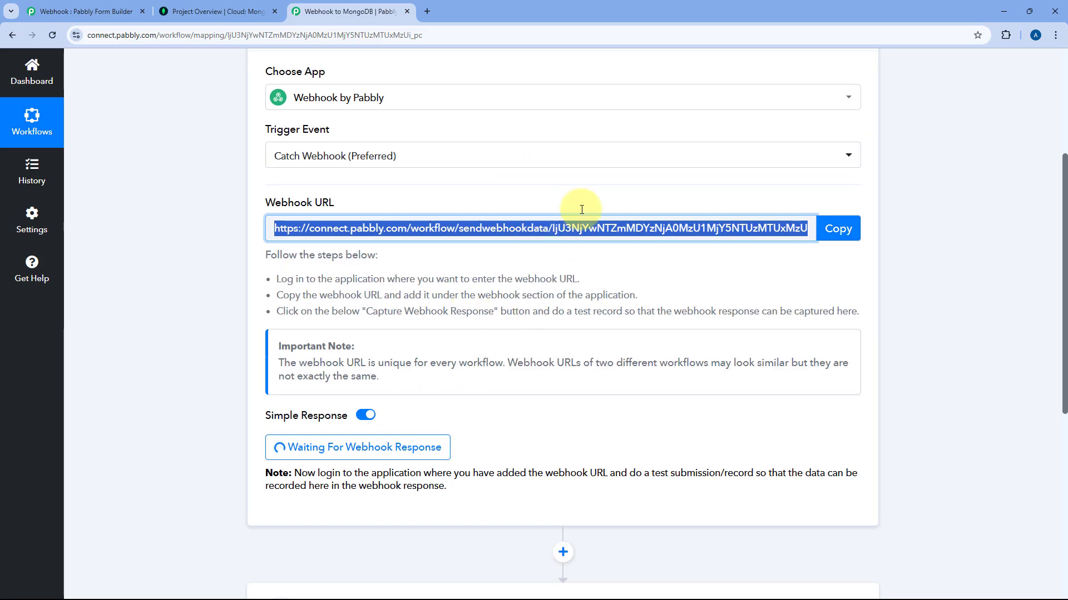
left_click(498, 264)
scroll(498, 264, "down", 2)
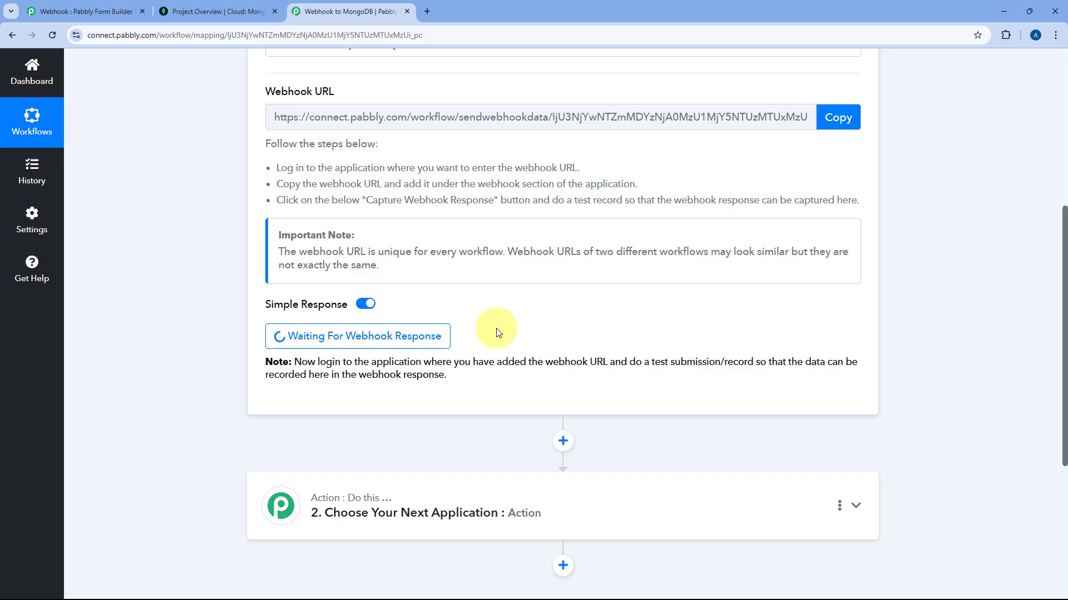
scroll(439, 247, "up", 2)
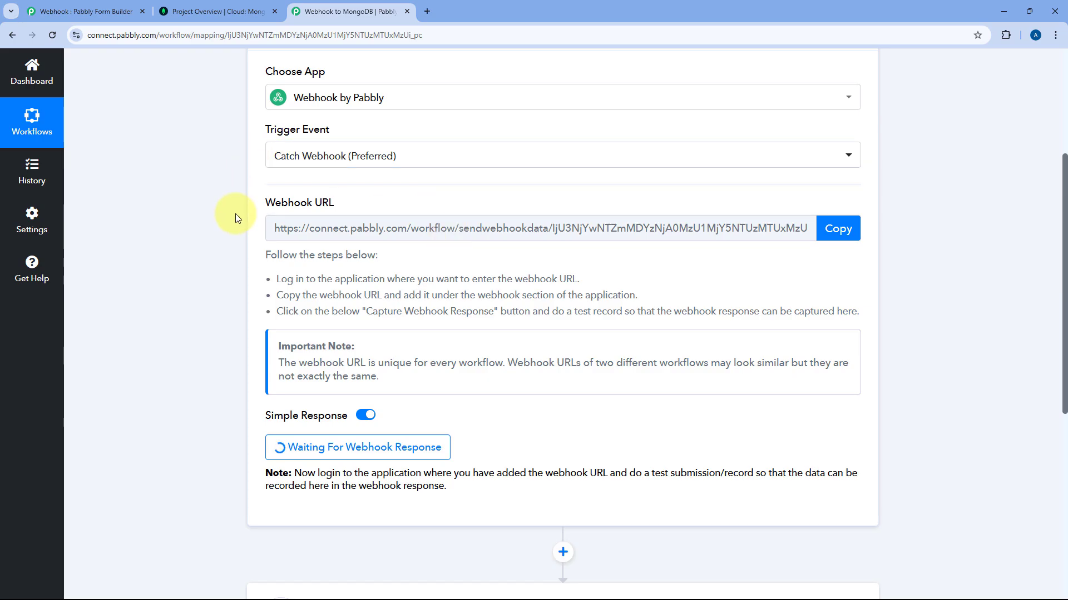
left_click(72, 5)
left_click(565, 80)
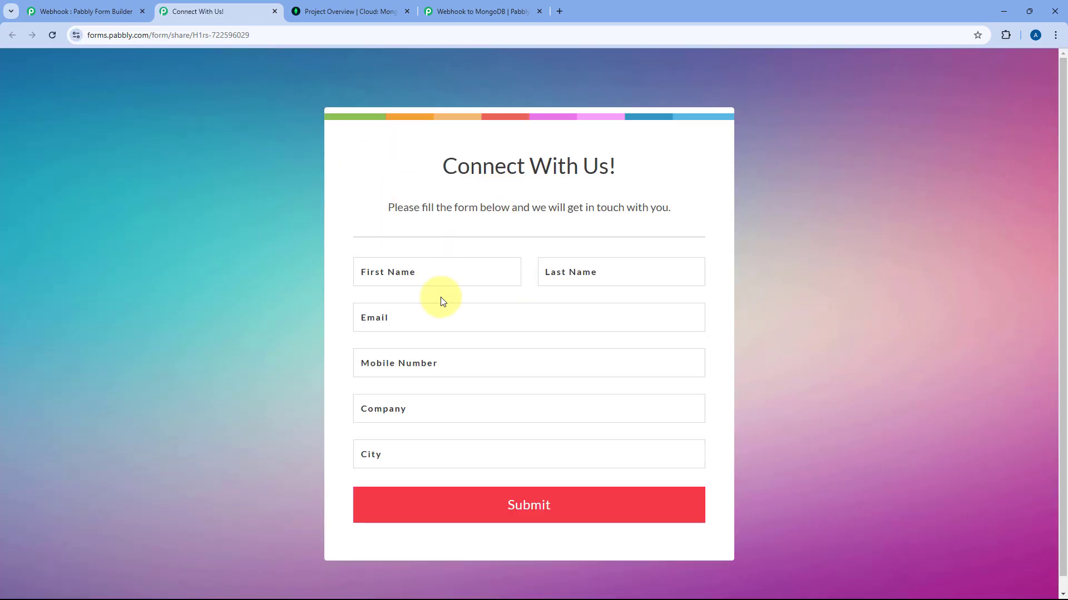
Autofill the form's first name, last name, email and mobile number fields.
left_click(438, 274)
left_click(439, 305)
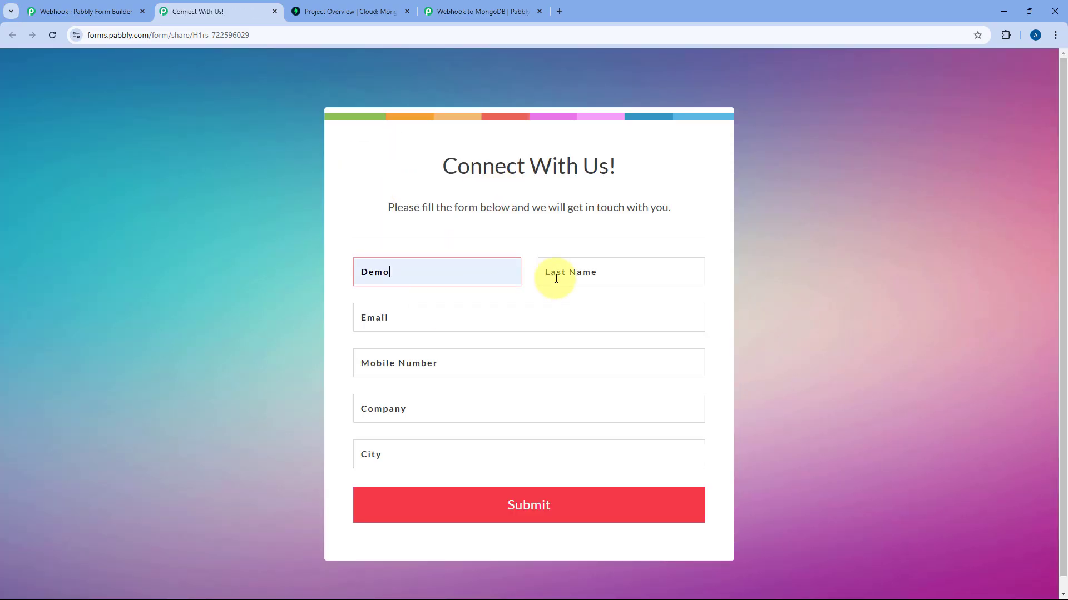
left_click(554, 274)
left_click(623, 304)
left_click(398, 319)
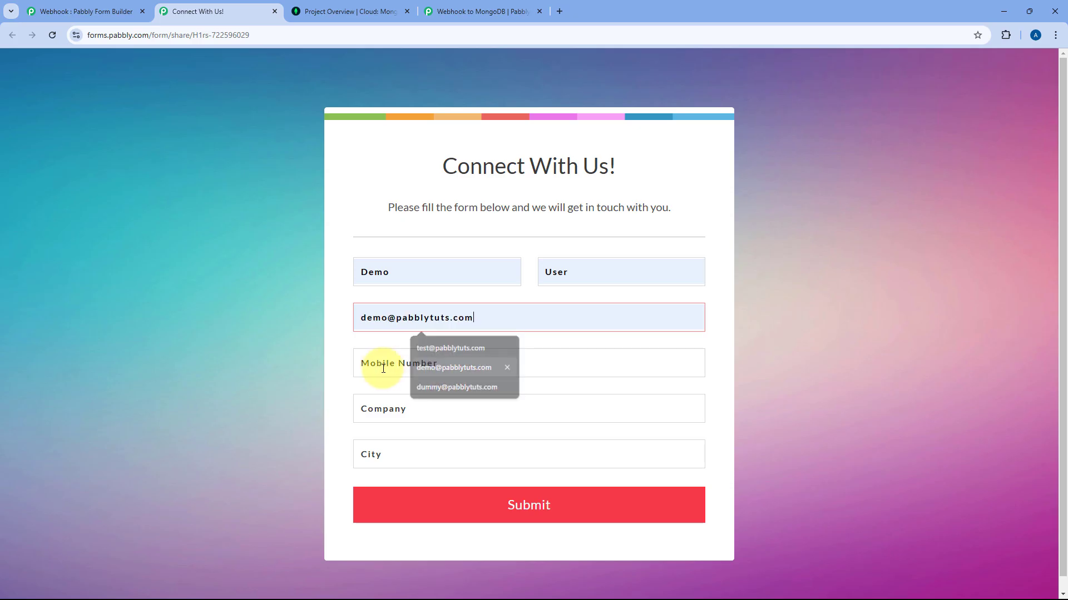
left_click(423, 365)
left_click(389, 364)
left_click(417, 393)
left_click(404, 415)
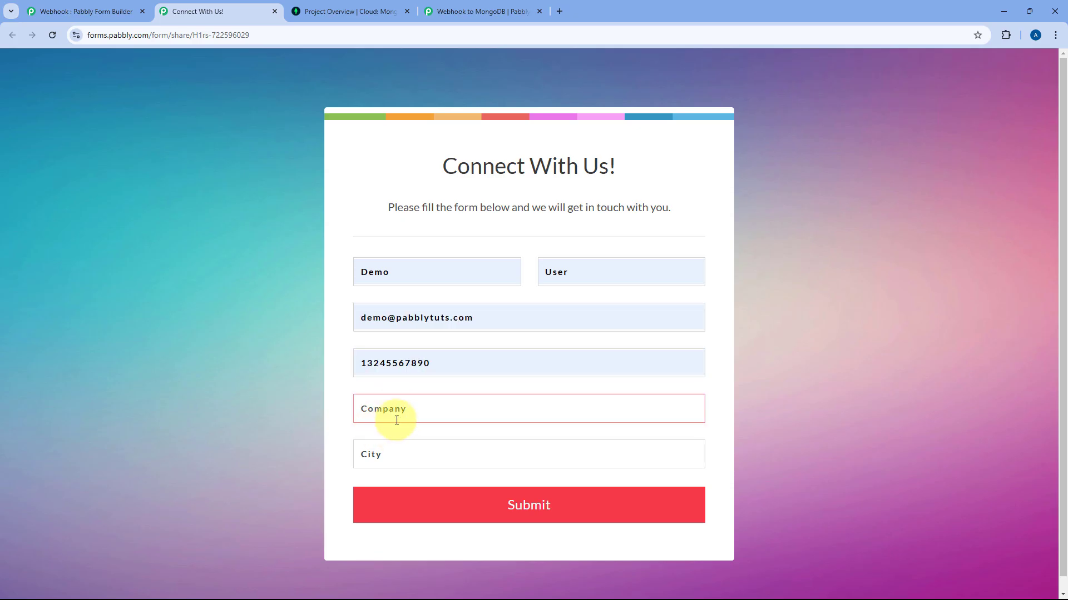
Enter Company 'Pabbly' and City 'Bhopal', then submit the form.
type("Pabbly")
left_click(387, 460)
type("B")
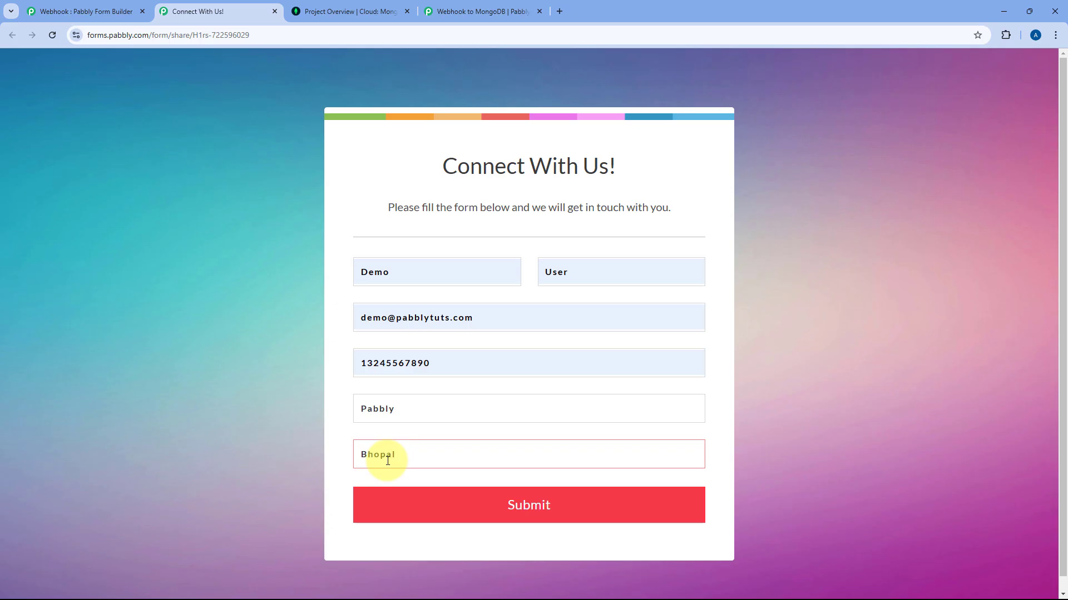
type("hopal")
left_click(540, 503)
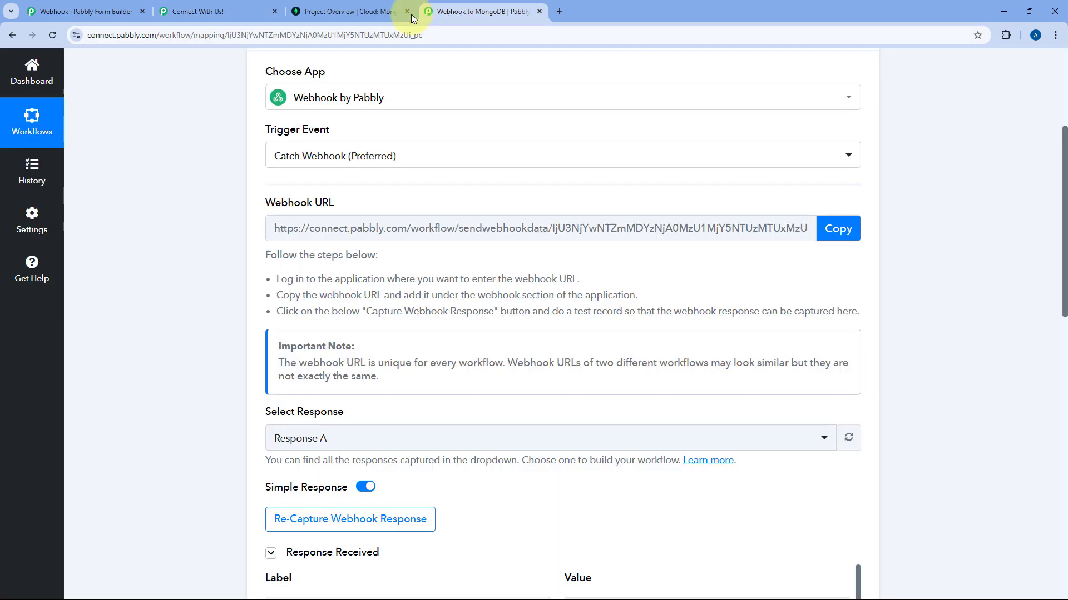
Review the captured response values: name, mobile, email, Company and City.
left_click(458, 10)
scroll(201, 182, "down", 5)
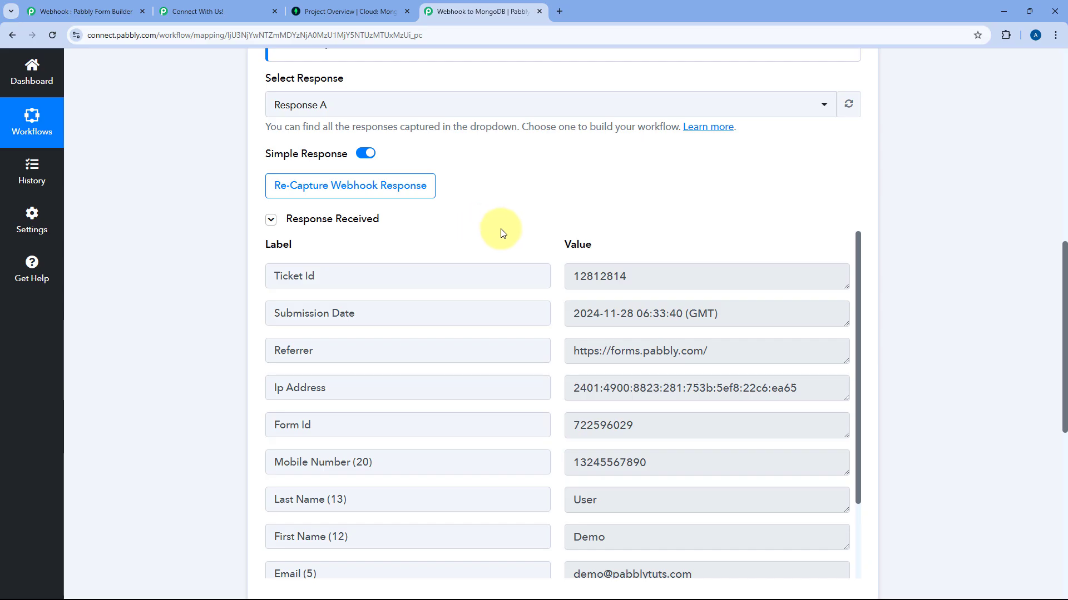
scroll(529, 216, "down", 2)
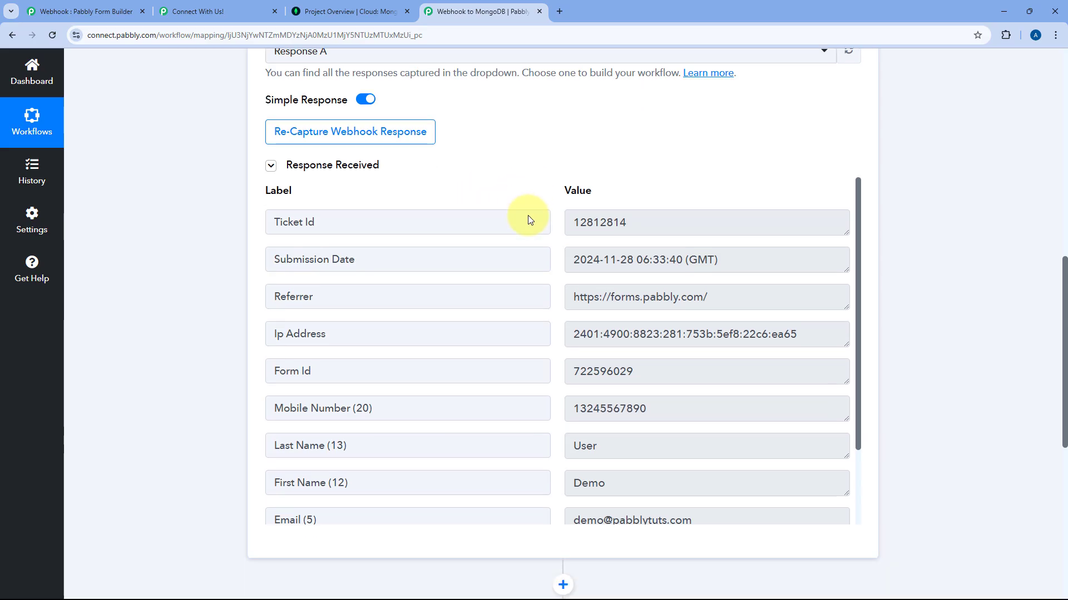
scroll(550, 229, "down", 1)
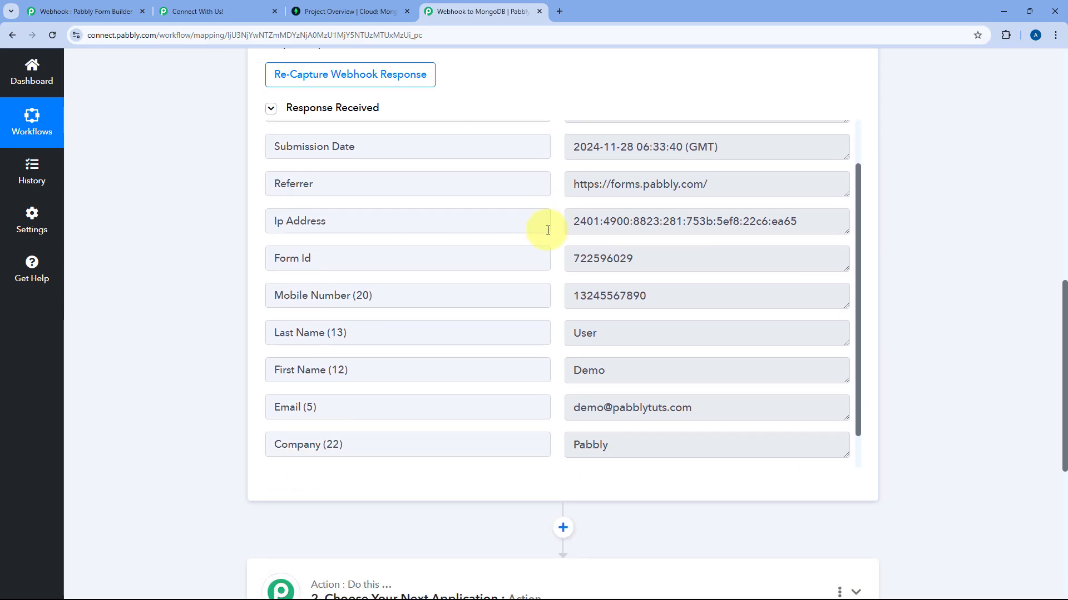
scroll(547, 230, "down", 3)
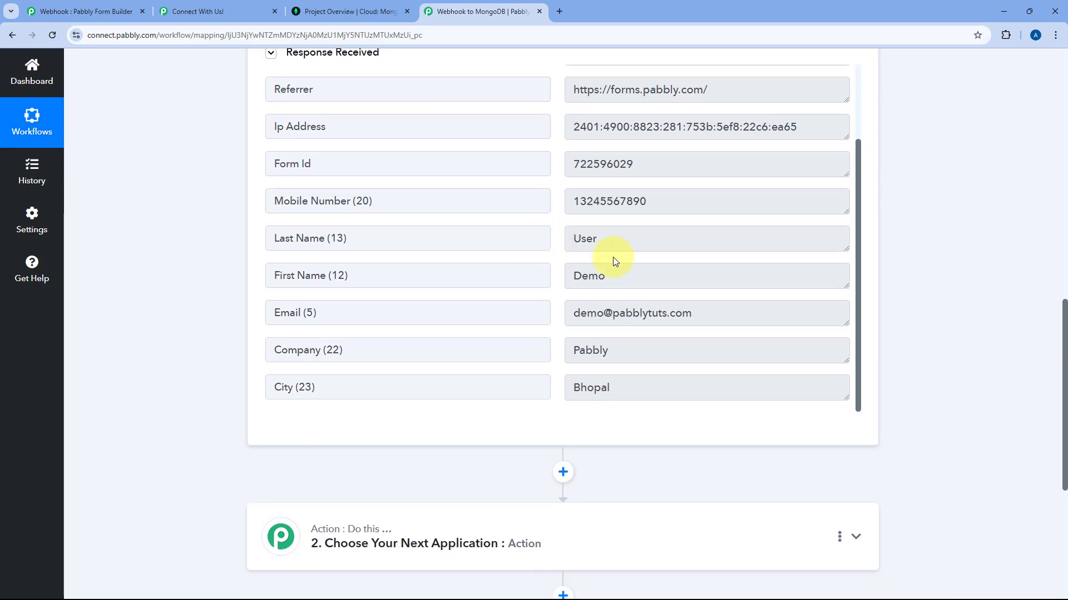
left_click(616, 275)
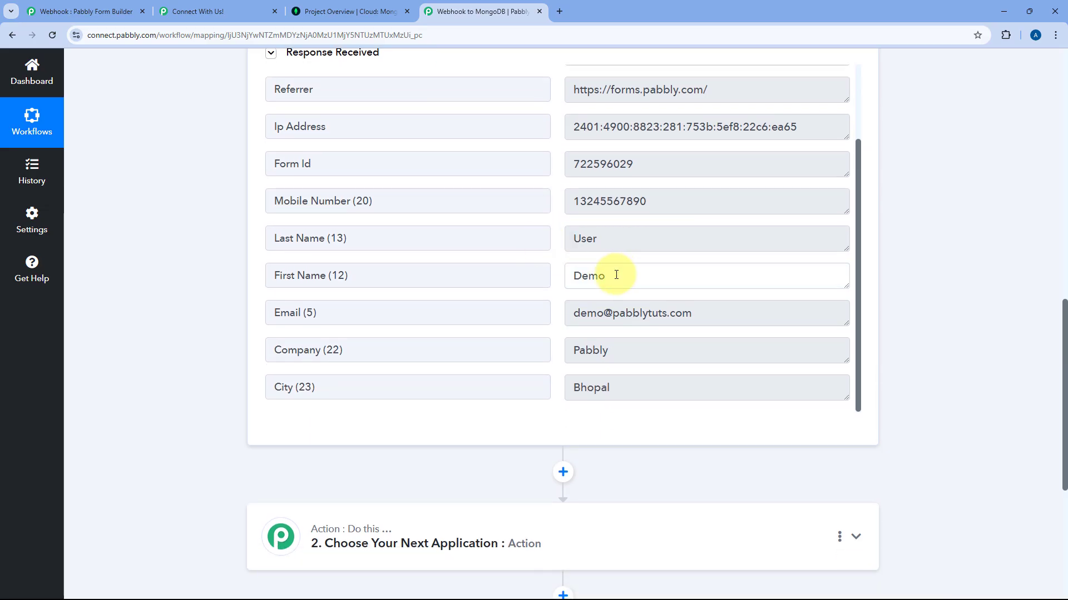
left_click(616, 274)
left_click(620, 234)
left_click(659, 206)
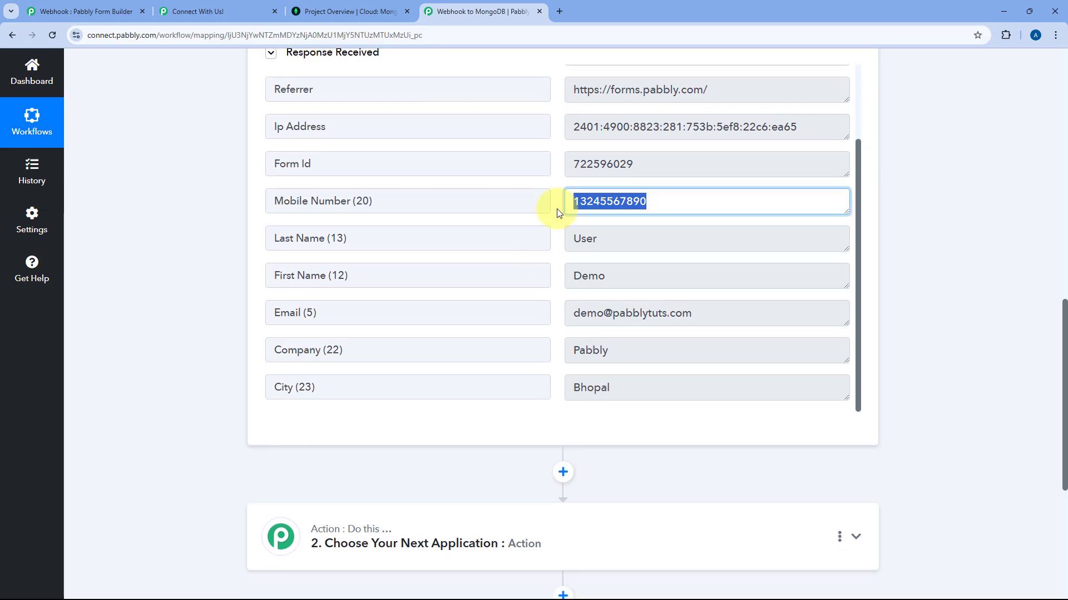
left_click_drag(710, 310, 560, 312)
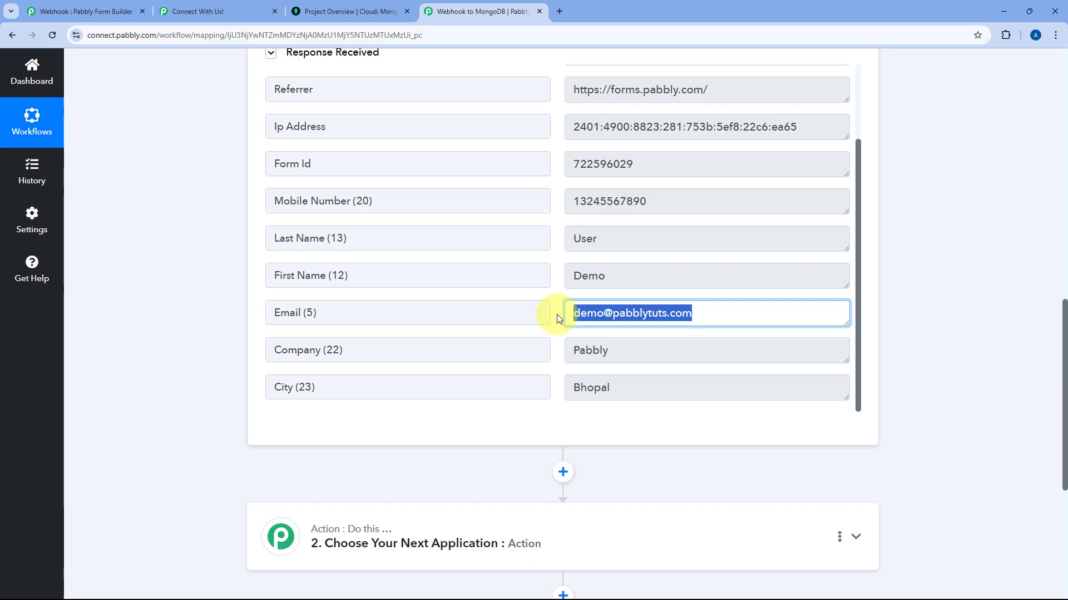
left_click(624, 349)
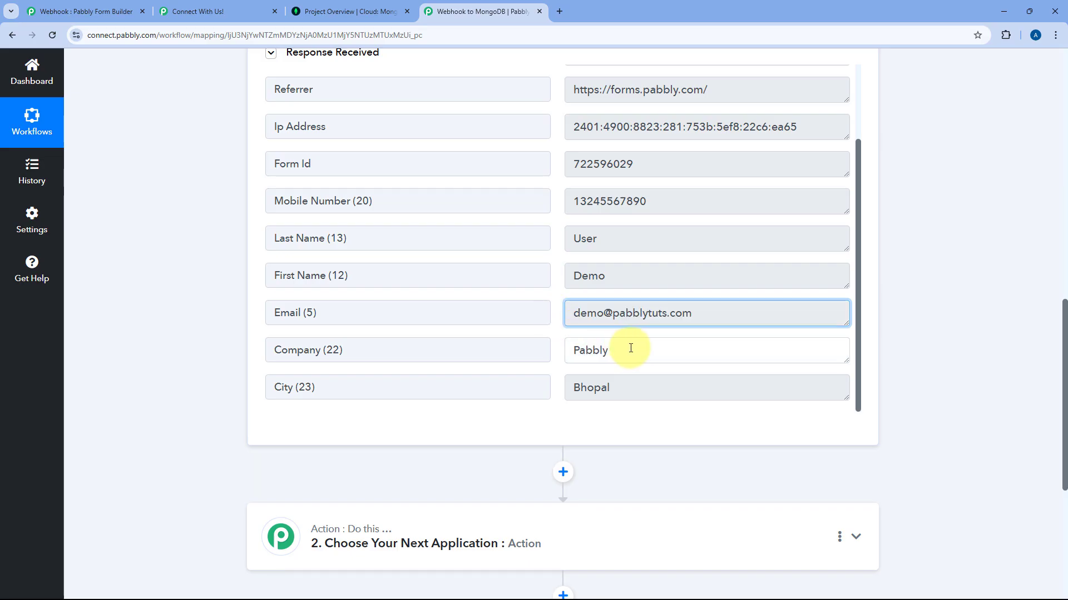
left_click(634, 388)
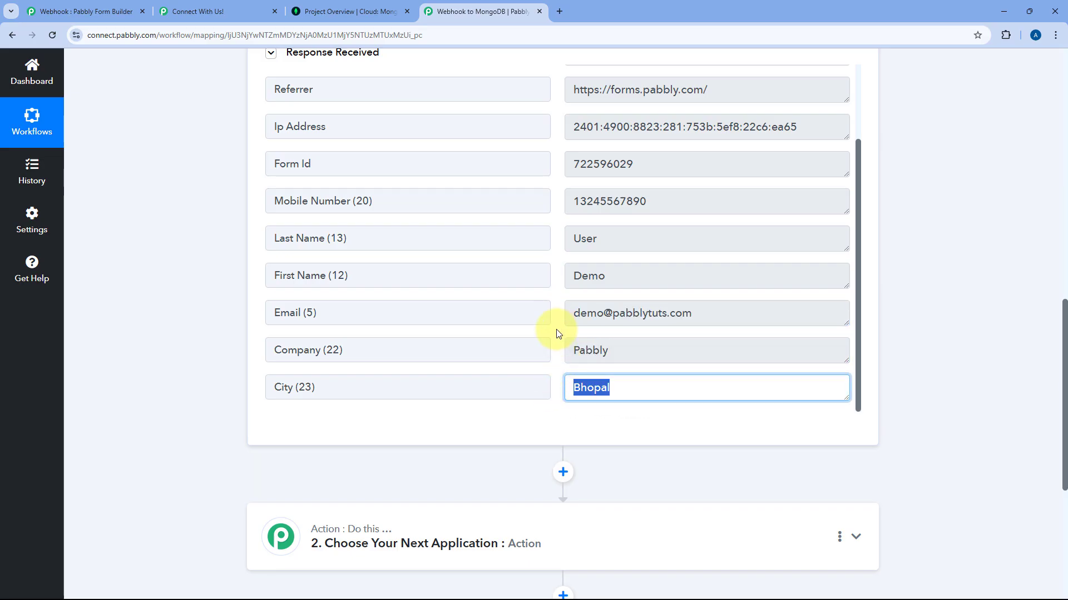
left_click(558, 333)
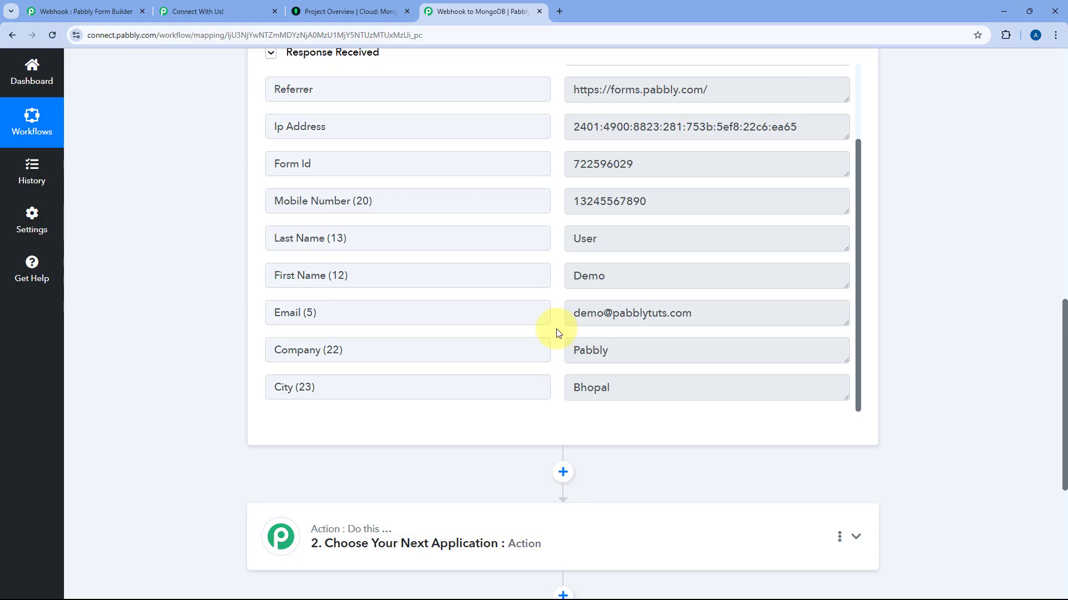
Expand the 'Choose Your Next Application' action step below the trigger.
scroll(219, 238, "up", 8)
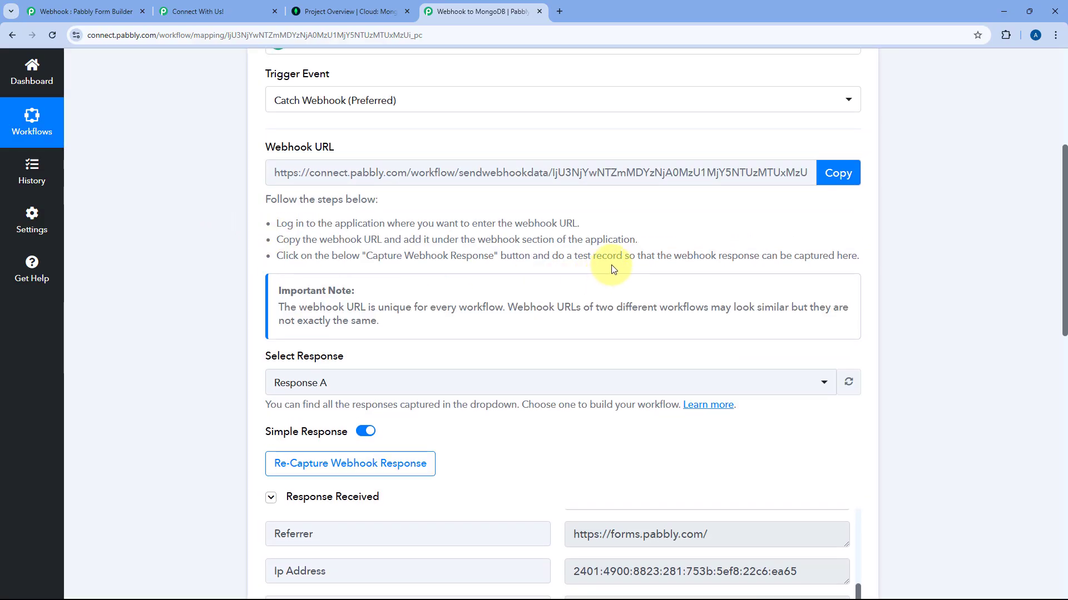
scroll(613, 269, "up", 1)
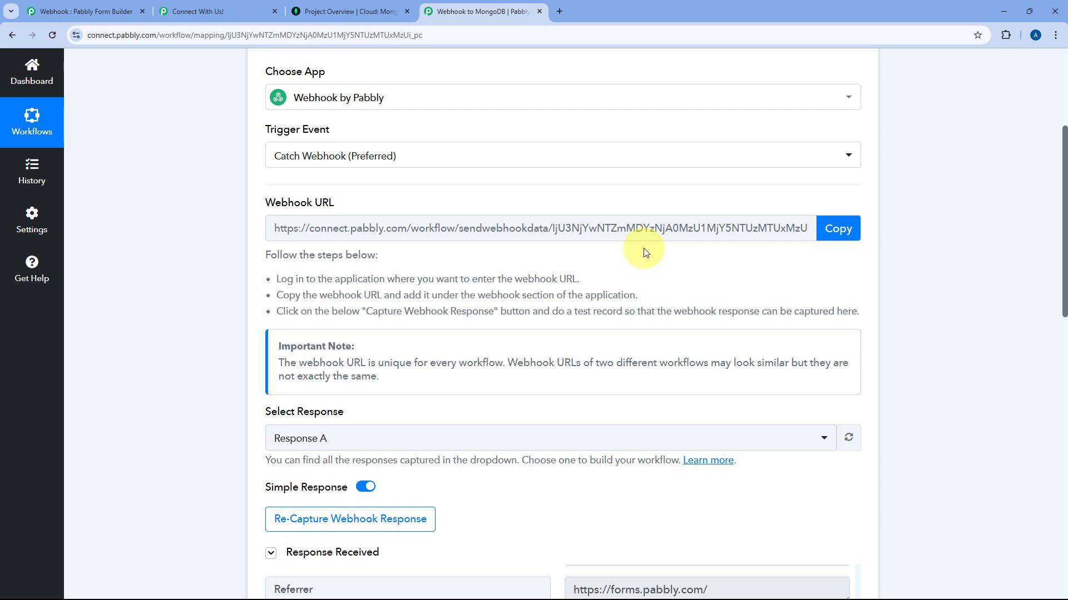
scroll(645, 253, "down", 5)
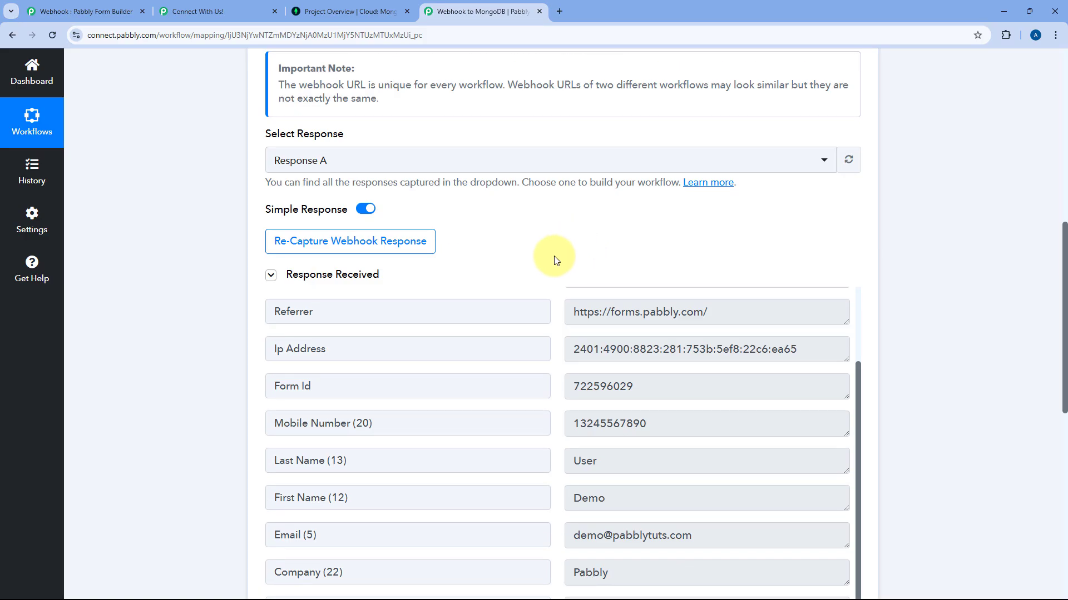
scroll(554, 257, "down", 4)
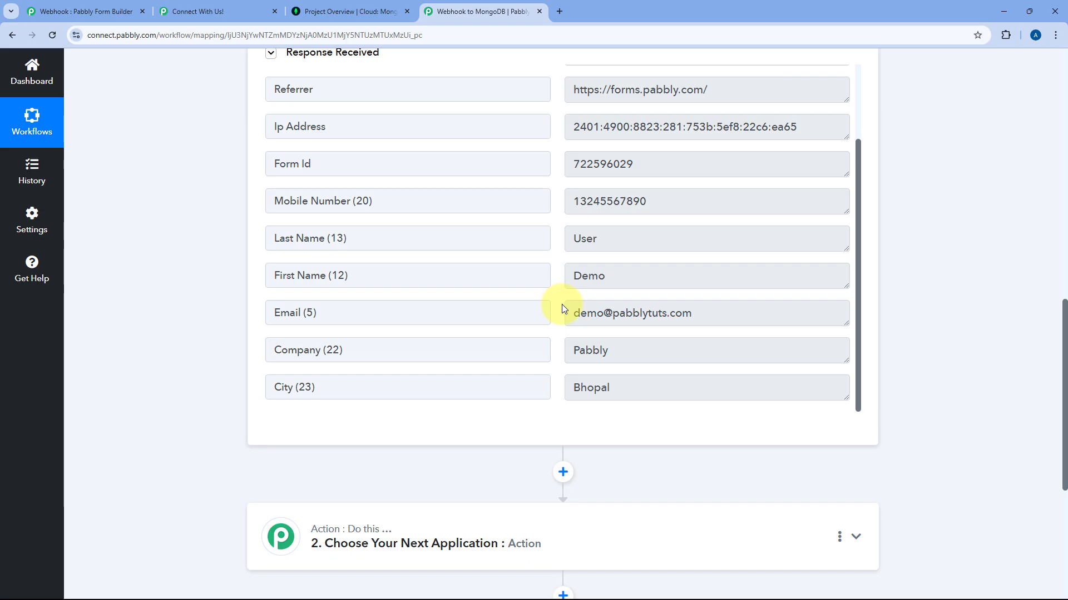
scroll(200, 343, "down", 6)
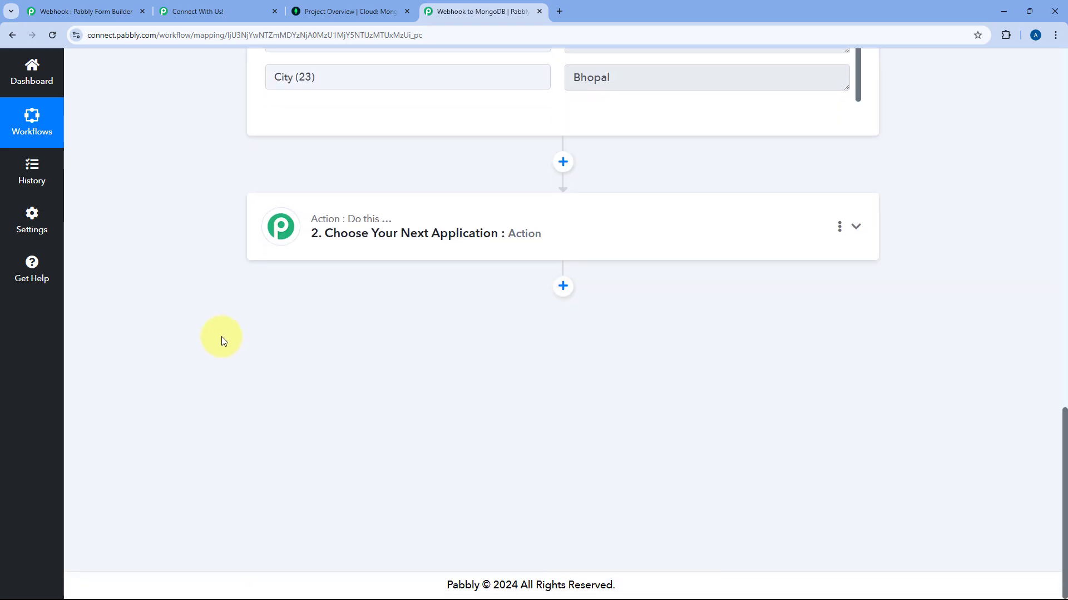
left_click(441, 222)
scroll(257, 184, "up", 4)
Choose MongoDB as the action app with the Create Record event and begin connecting.
left_click(334, 279)
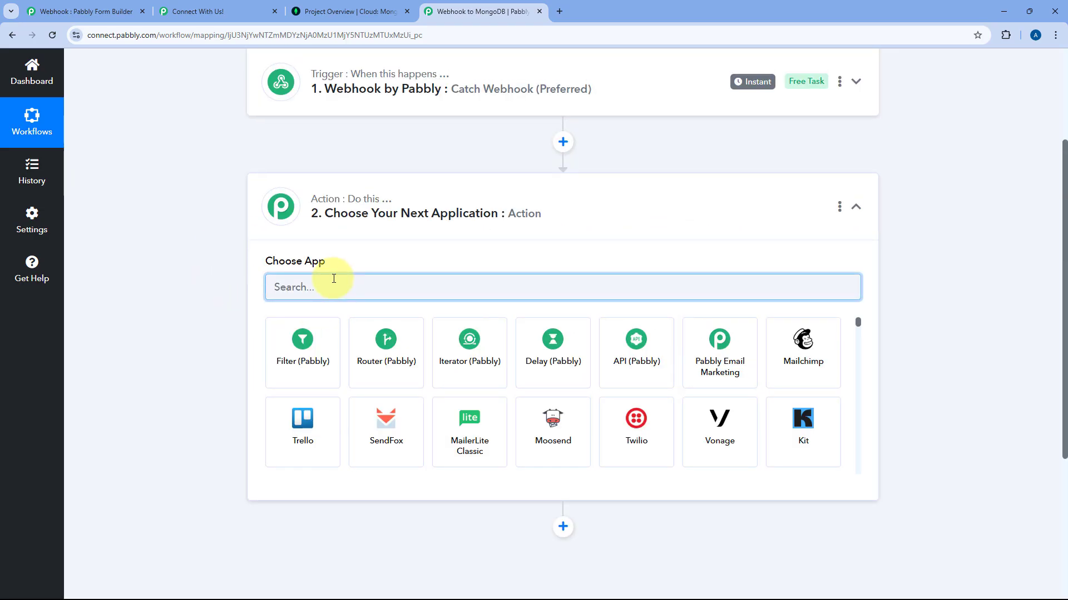
type("MongoDB")
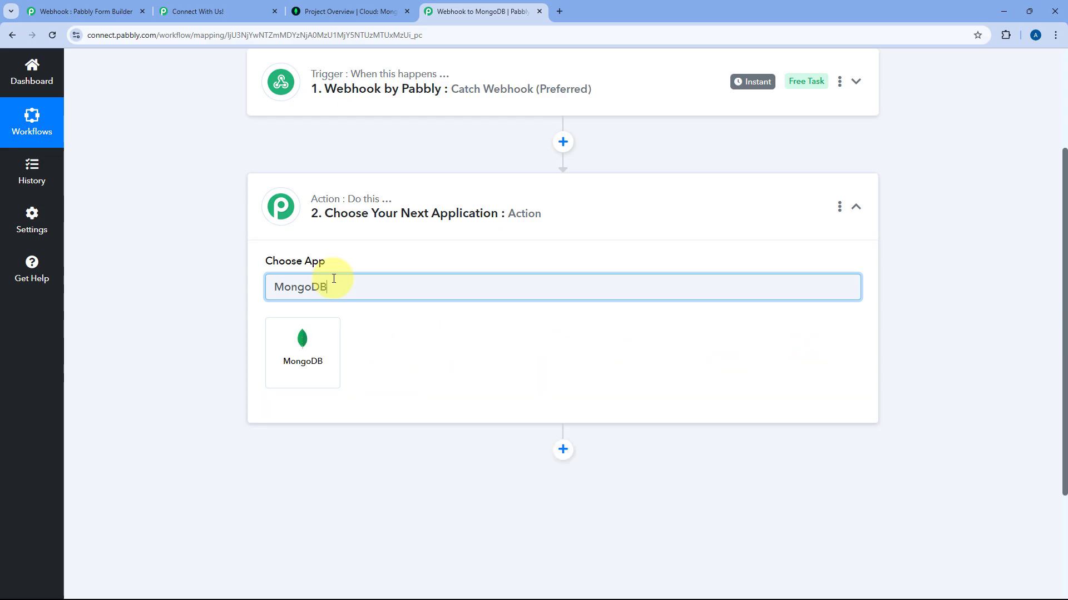
left_click(315, 353)
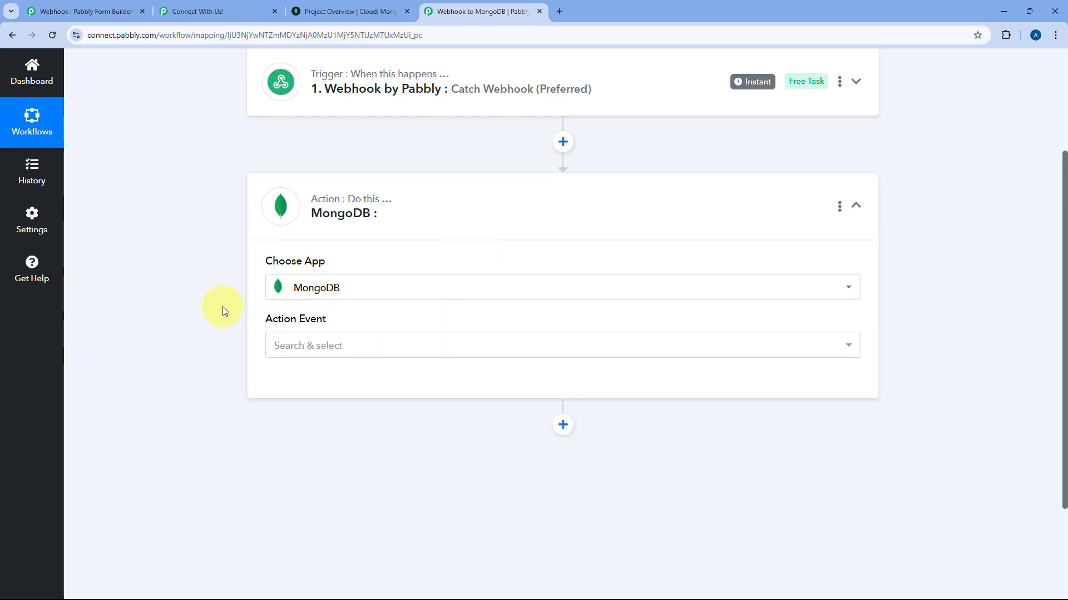
scroll(389, 244, "down", 2)
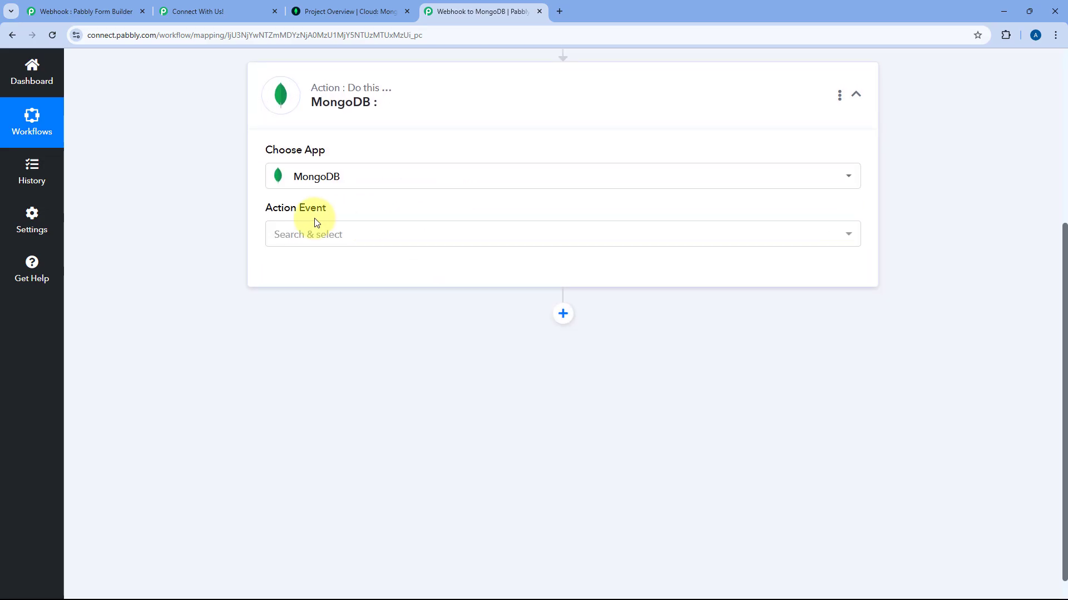
left_click(374, 233)
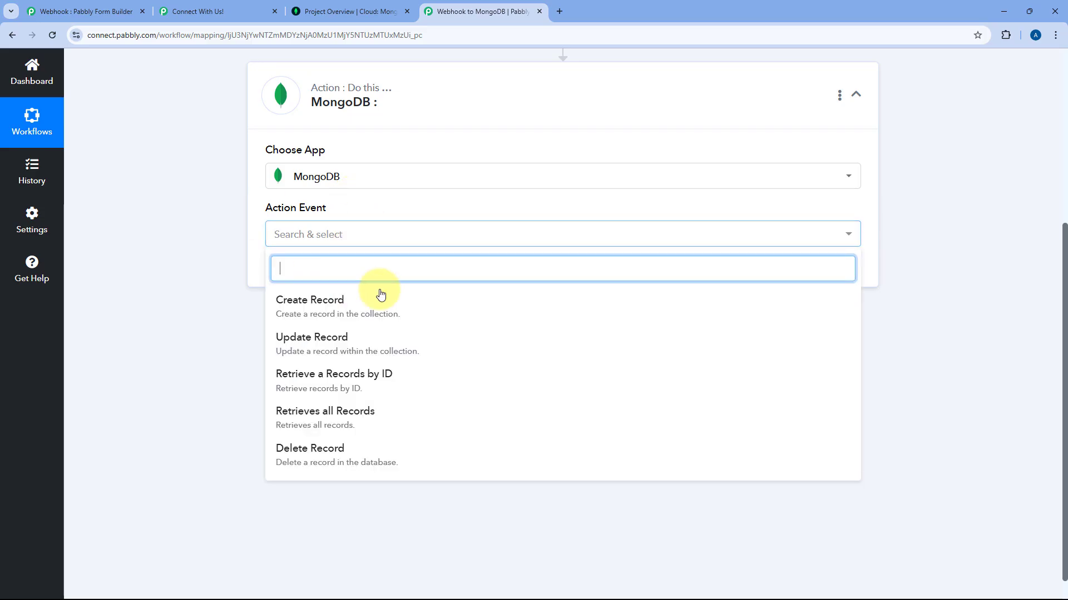
left_click(314, 304)
left_click(298, 276)
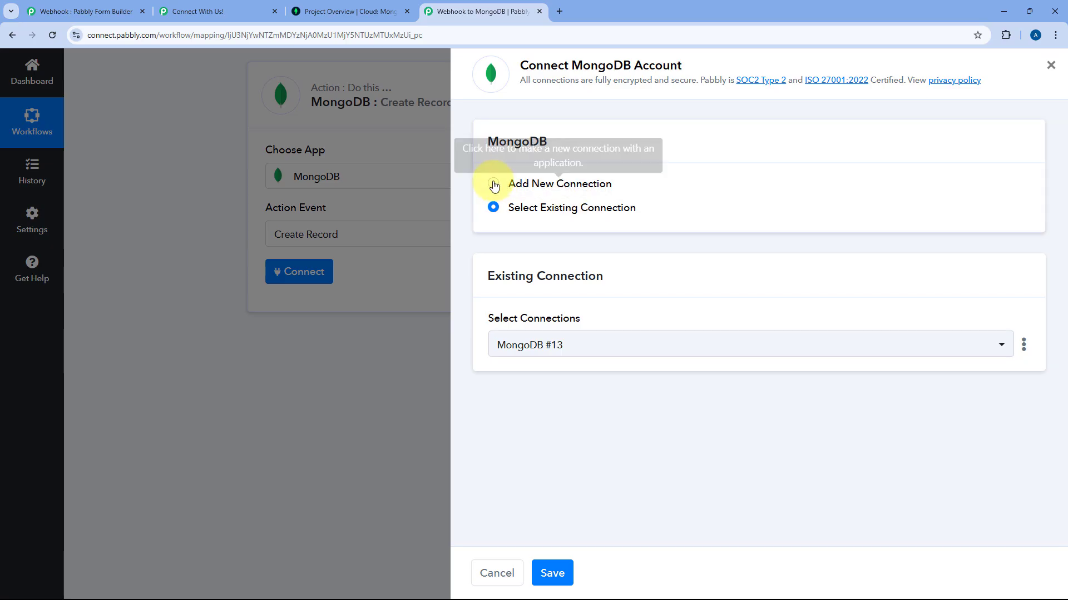
Switch to Add New Connection, review the example connection string, and open its help article.
left_click(493, 184)
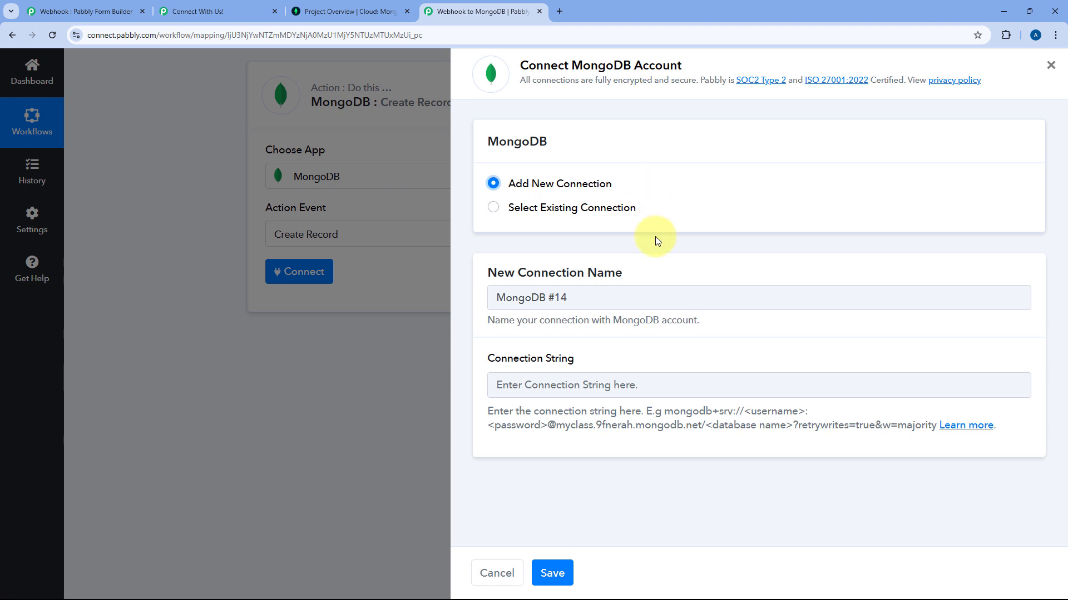
left_click_drag(482, 358, 619, 360)
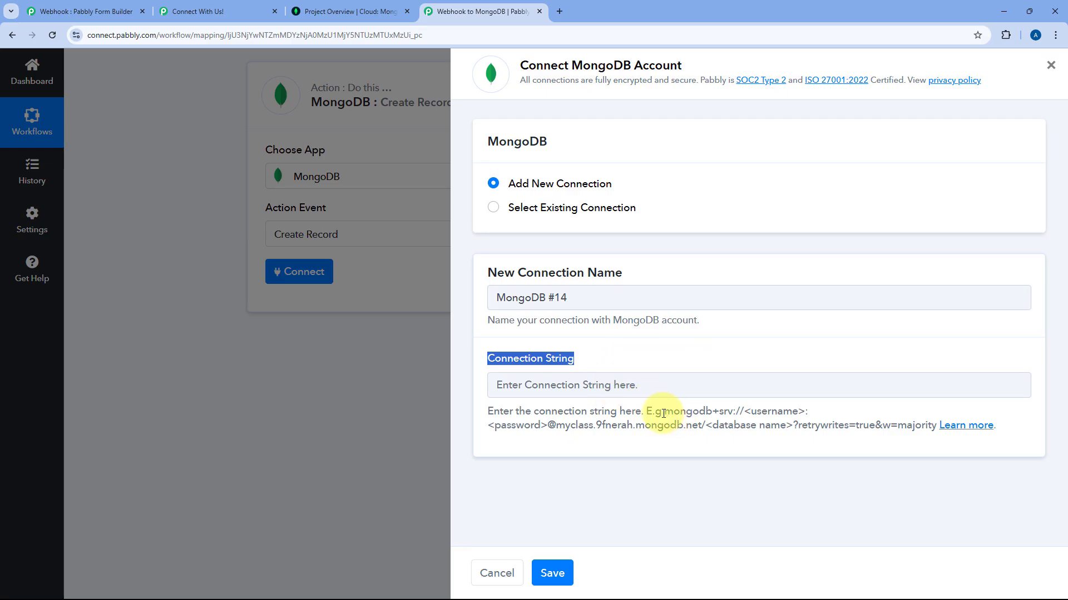
left_click_drag(666, 414, 938, 428)
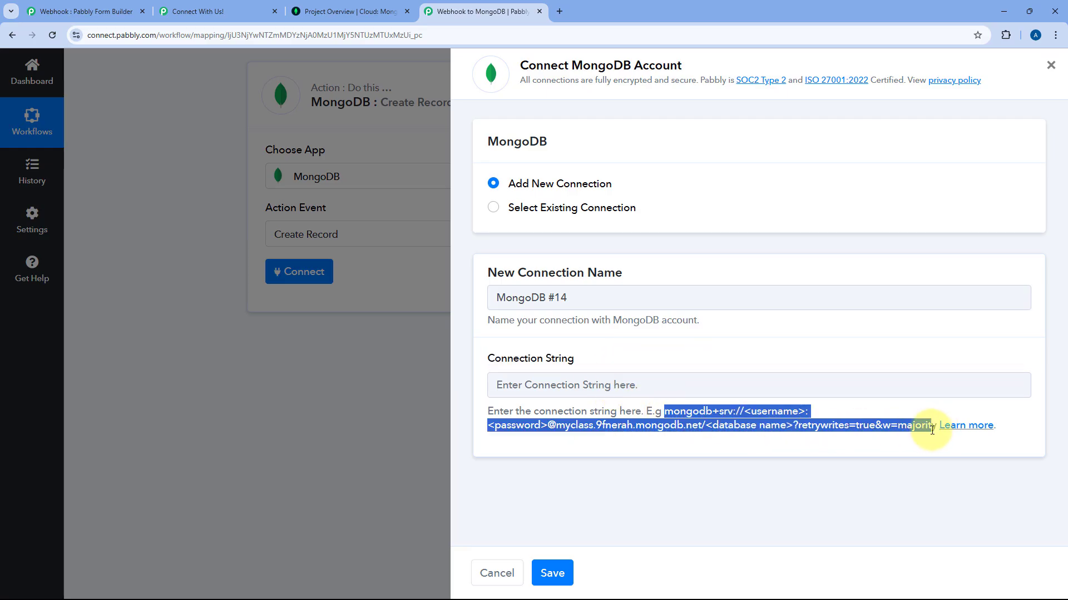
left_click(866, 414)
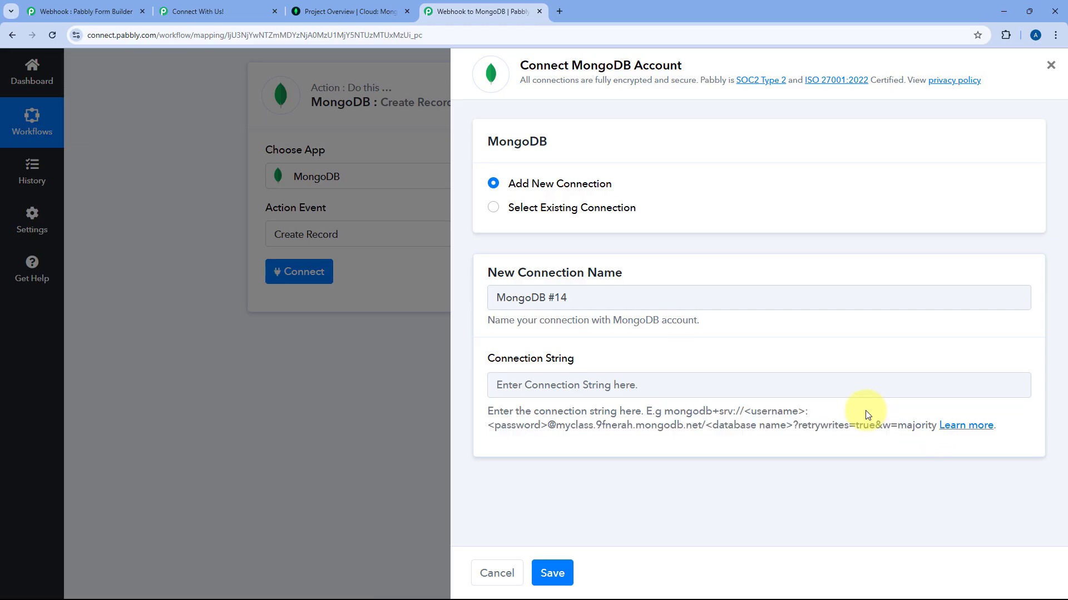
left_click(971, 429)
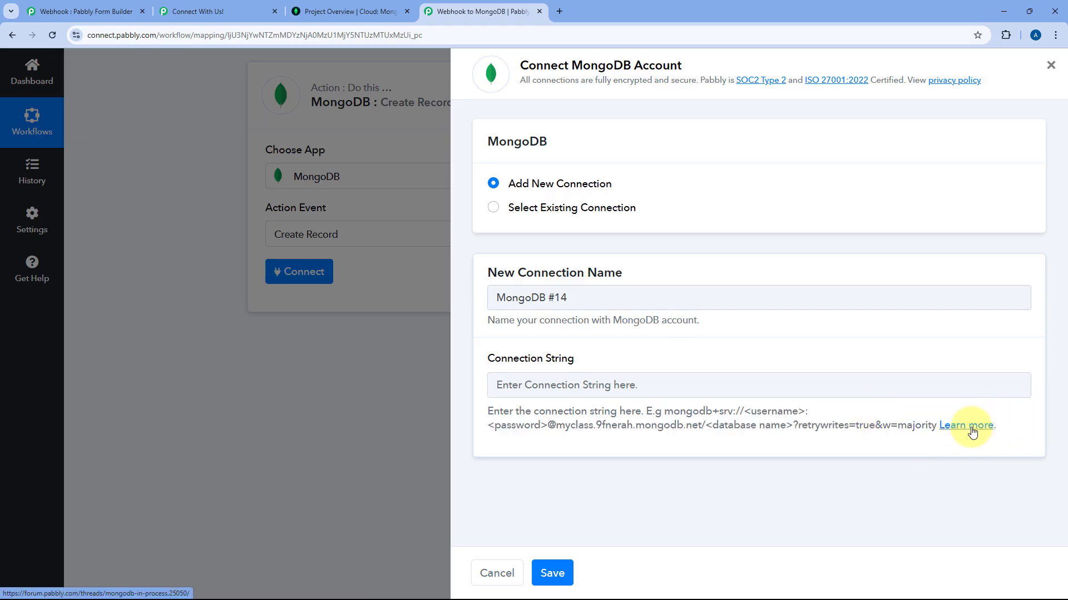
Load the Pabbly Support Forum's MongoDB guide thread and scroll to its Integration Steps section.
left_click(590, 11)
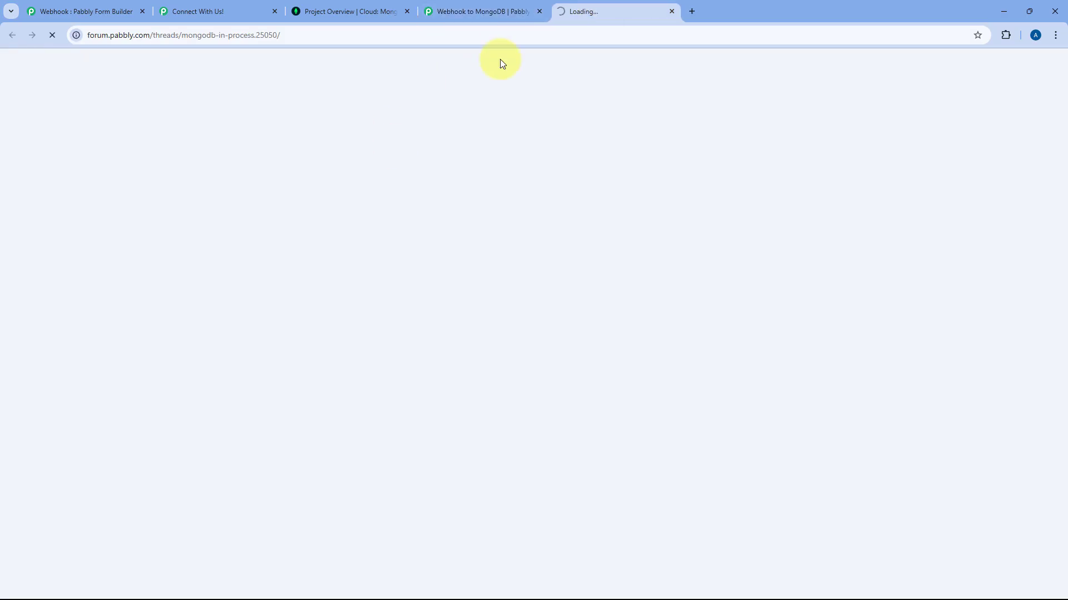
scroll(625, 228, "down", 4)
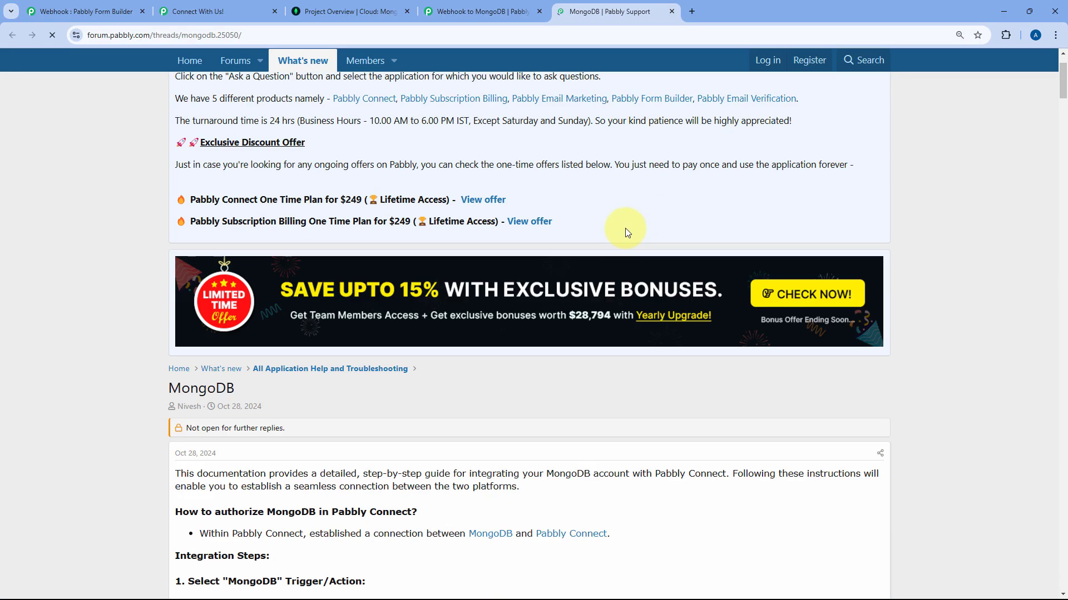
scroll(538, 207, "down", 3)
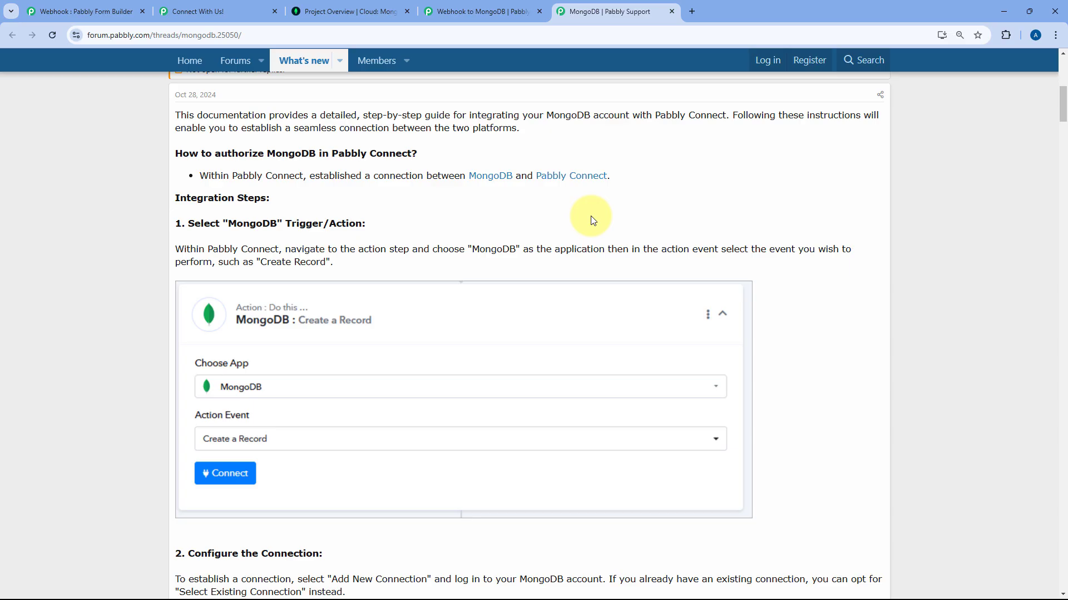
Go to the Atlas project and open its Network Access IP list.
left_click(498, 10)
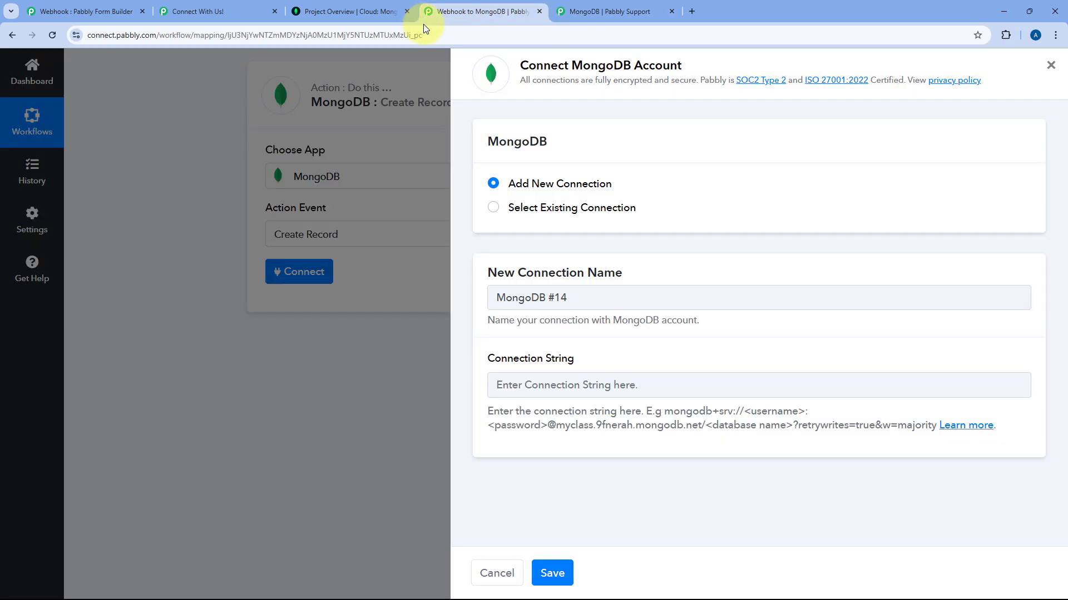
left_click(353, 7)
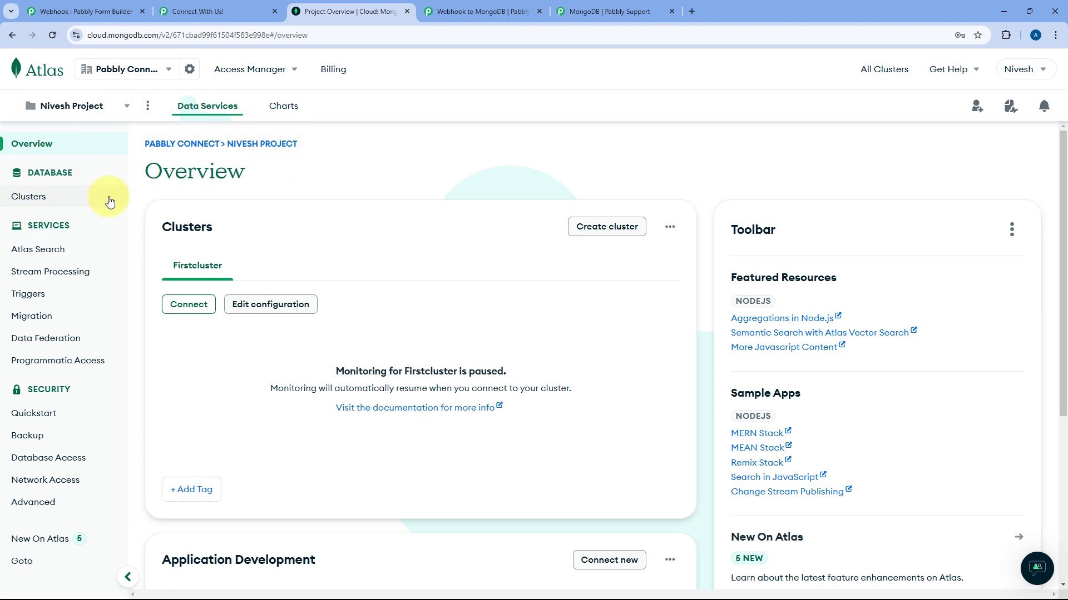
left_click(47, 484)
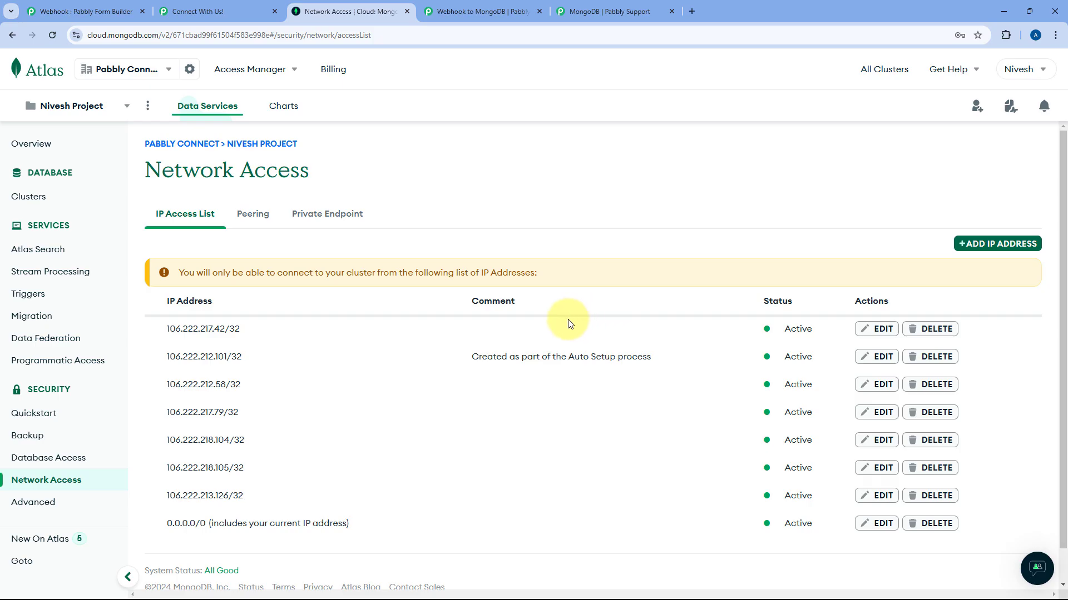
left_click(987, 247)
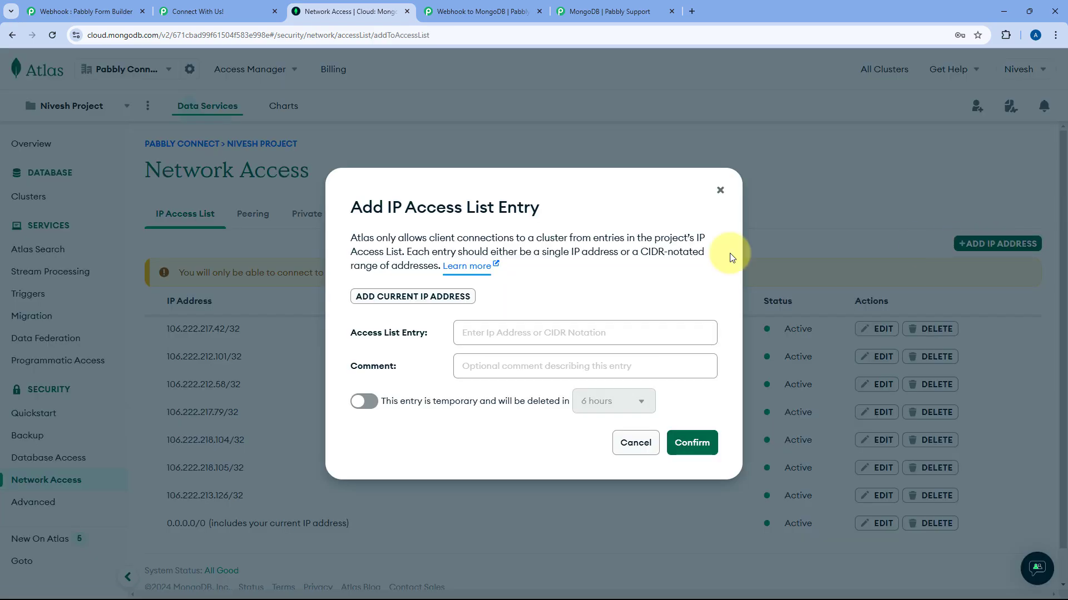
left_click(372, 301)
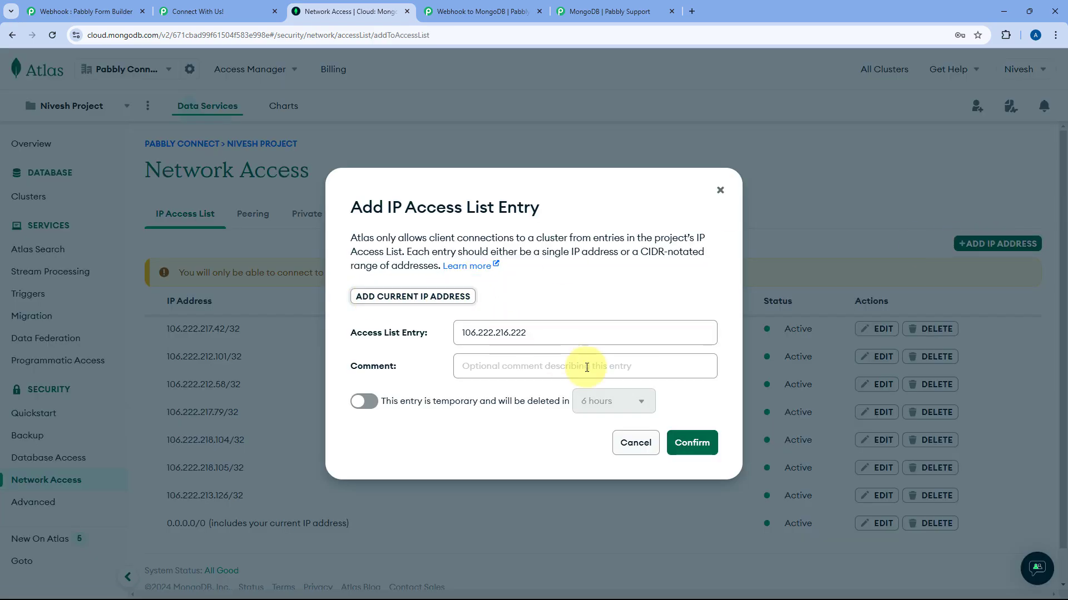
left_click(692, 445)
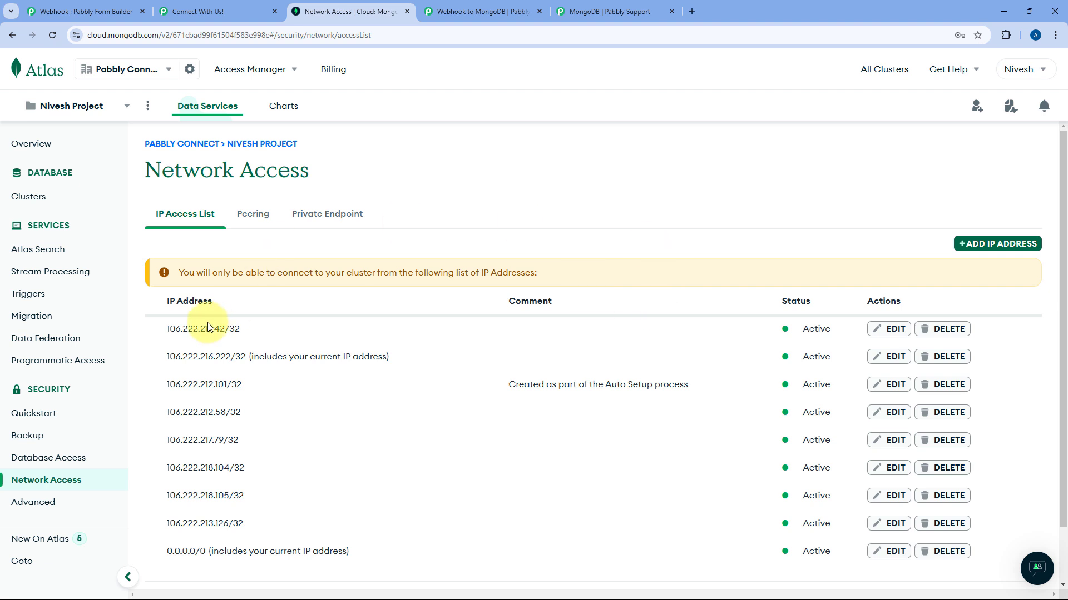
left_click(60, 198)
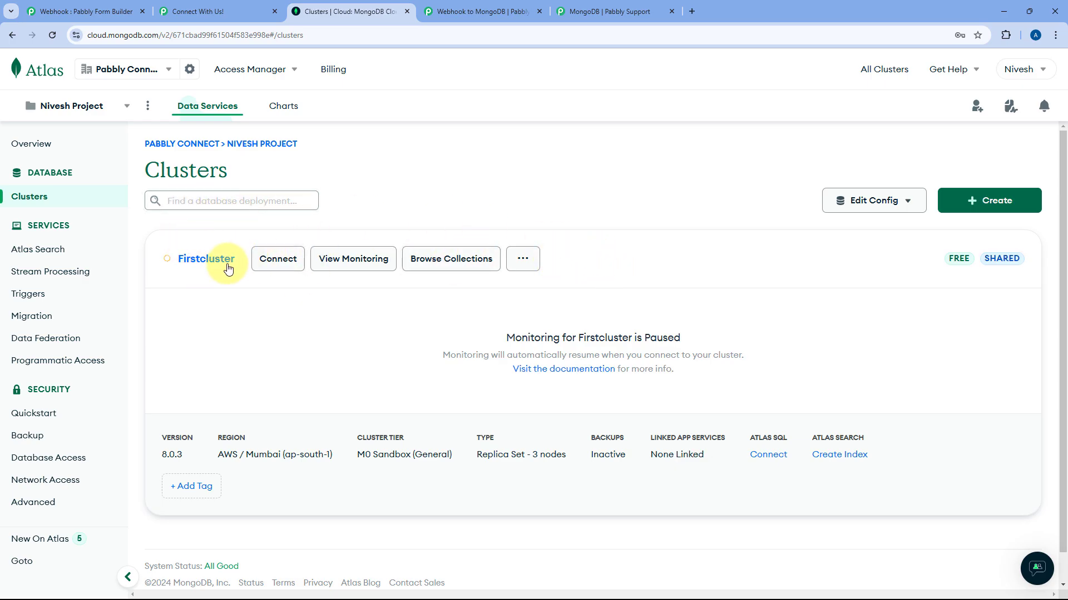
Open Firstcluster's Drivers connect option and select its Node.js connection string.
left_click(279, 265)
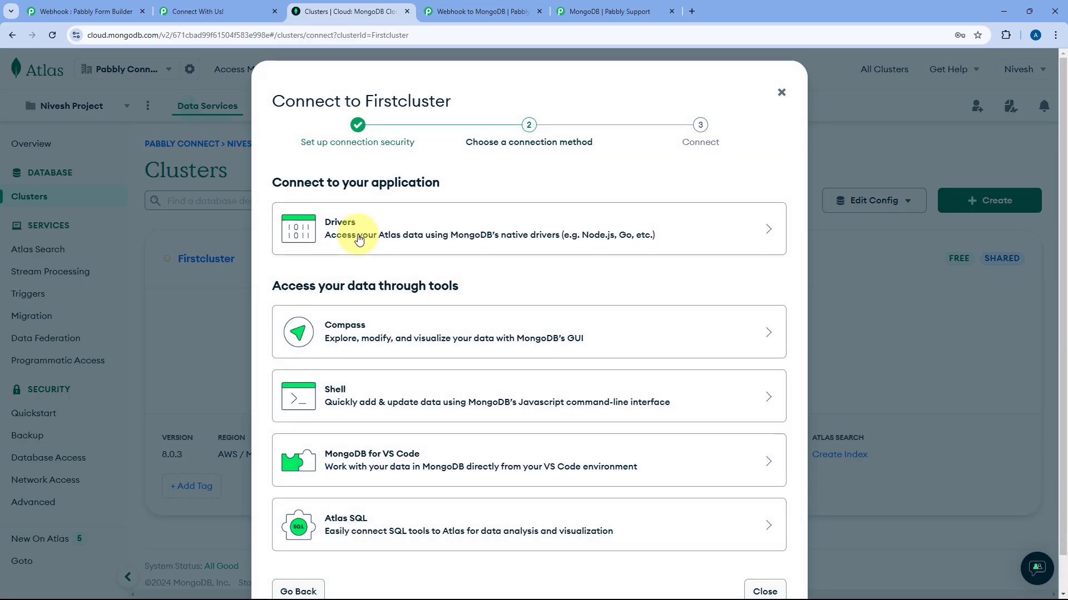
left_click(357, 238)
scroll(357, 315, "down", 3)
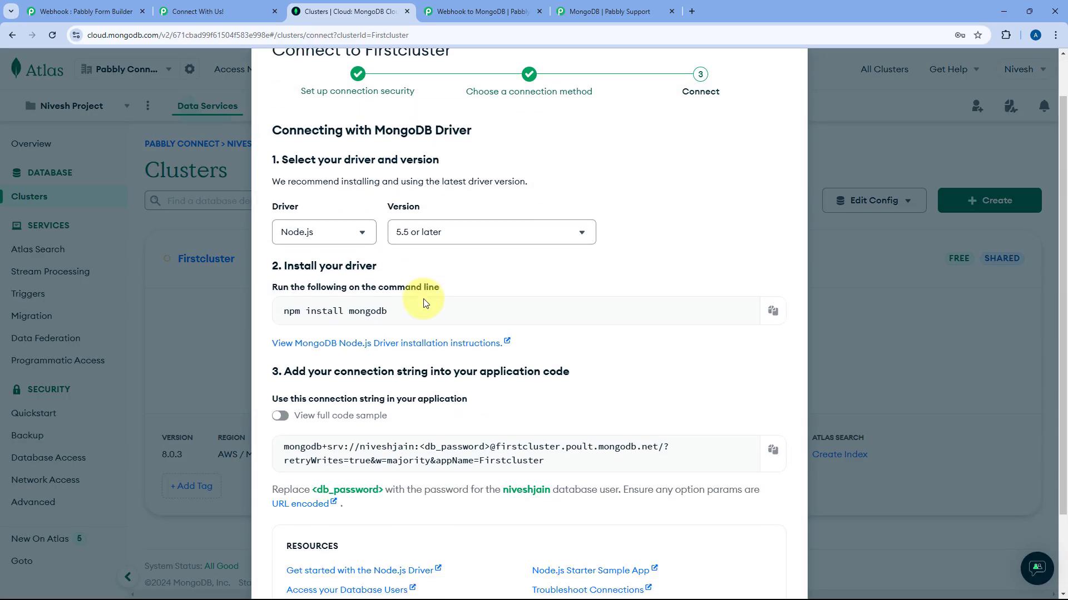
left_click_drag(282, 349, 611, 365)
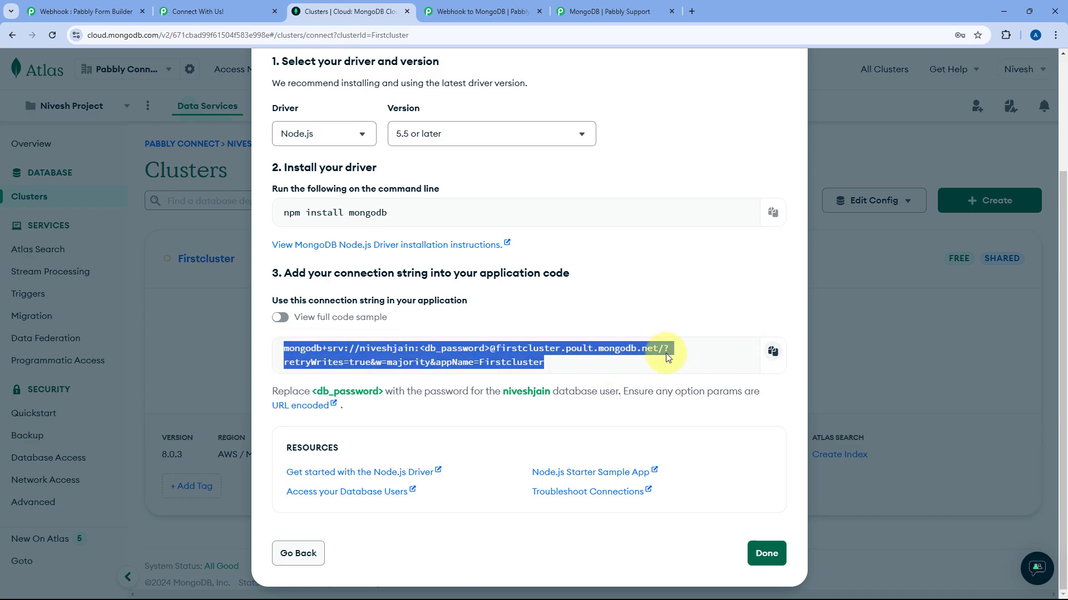
Put the copied Atlas connection string into Connection String, replacing the wrongly pasted webhook URL.
left_click(470, 11)
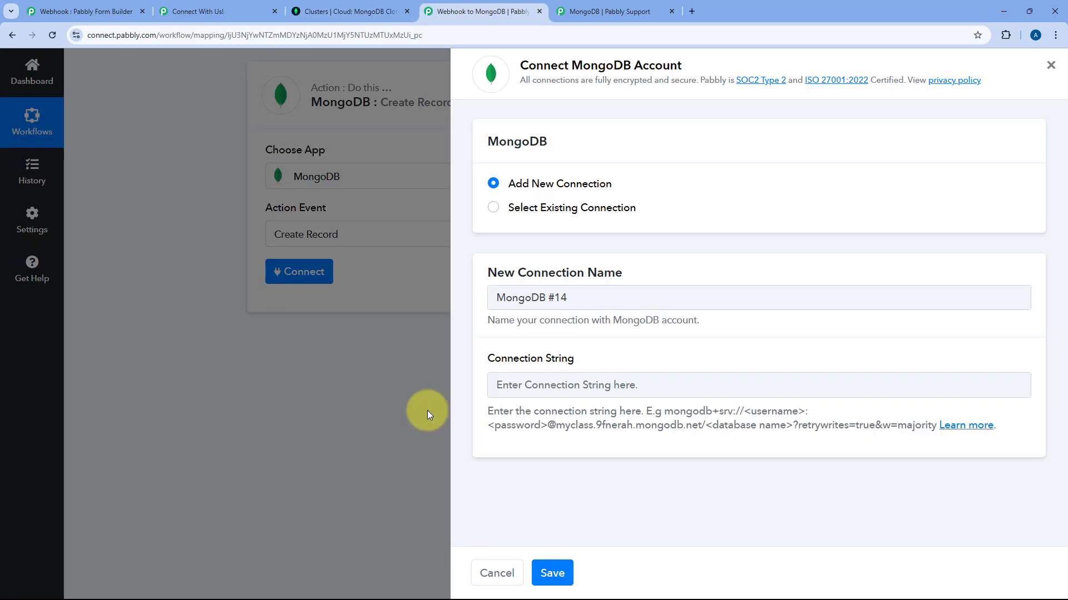
right_click(516, 386)
left_click(575, 232)
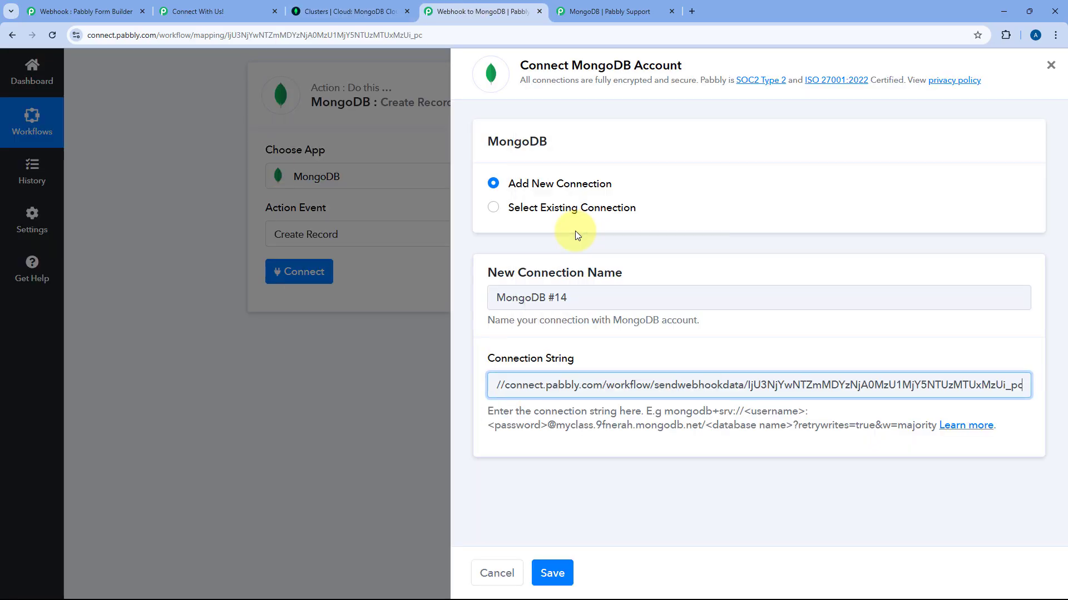
left_click(350, 11)
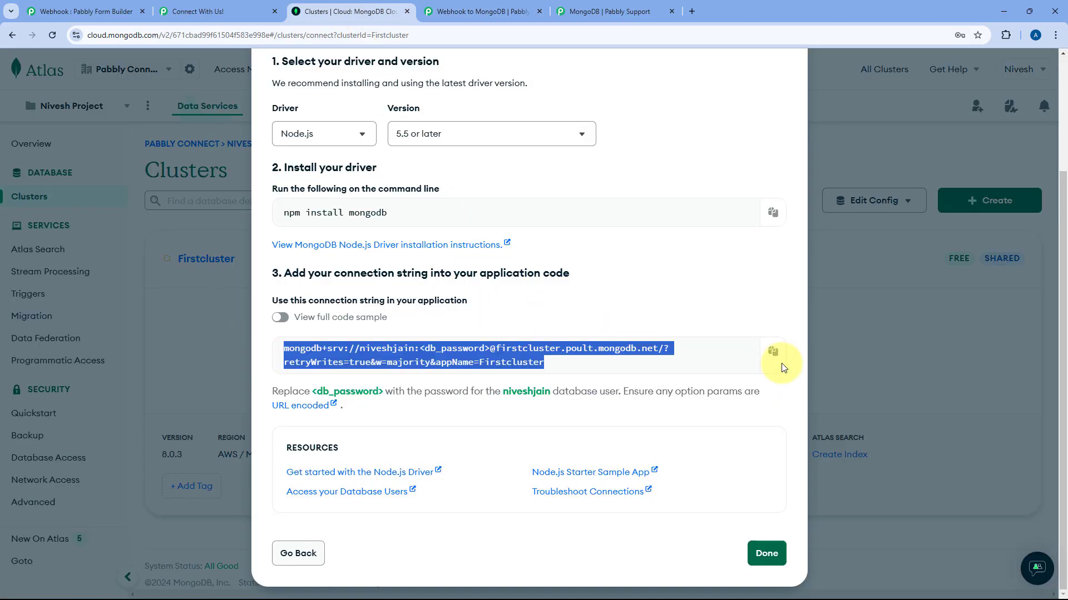
left_click(772, 351)
left_click(470, 12)
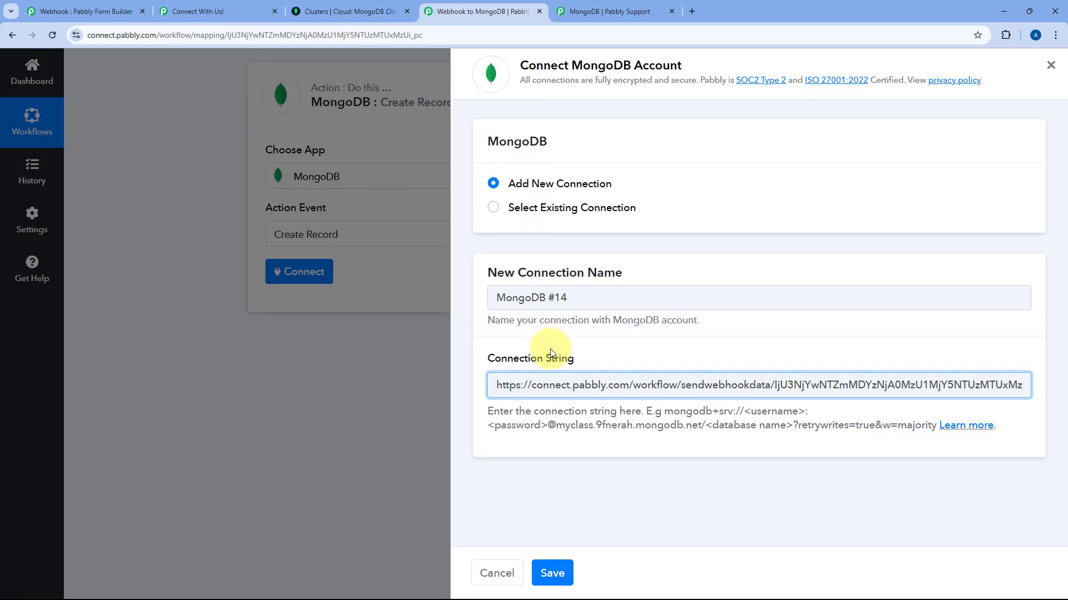
left_click(558, 384)
key("ctrl+a")
key("BackSpace")
key("ctrl+v")
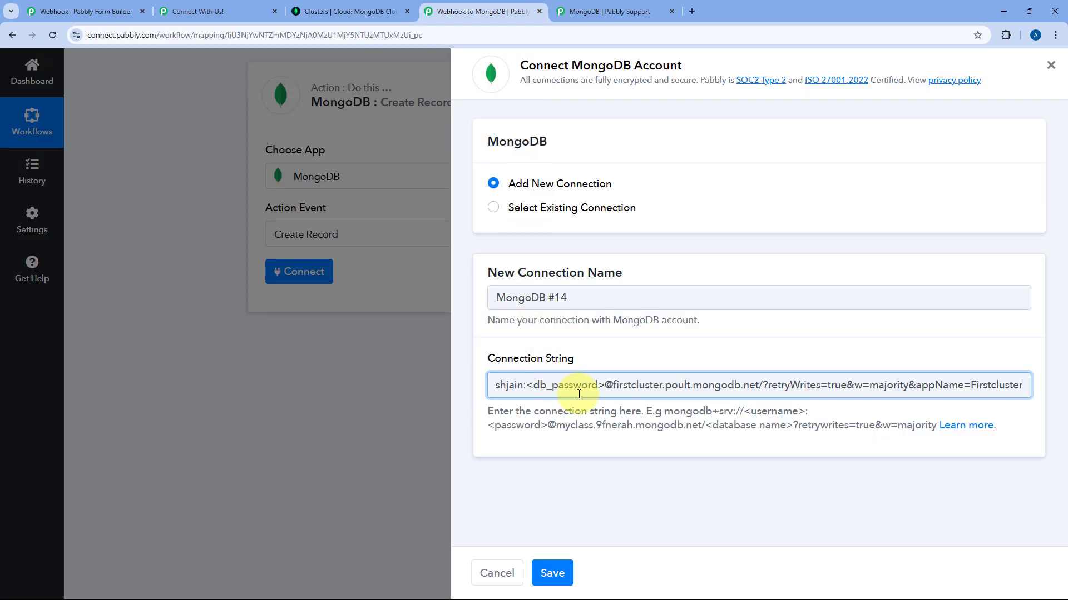
scroll(579, 390, "left", 2)
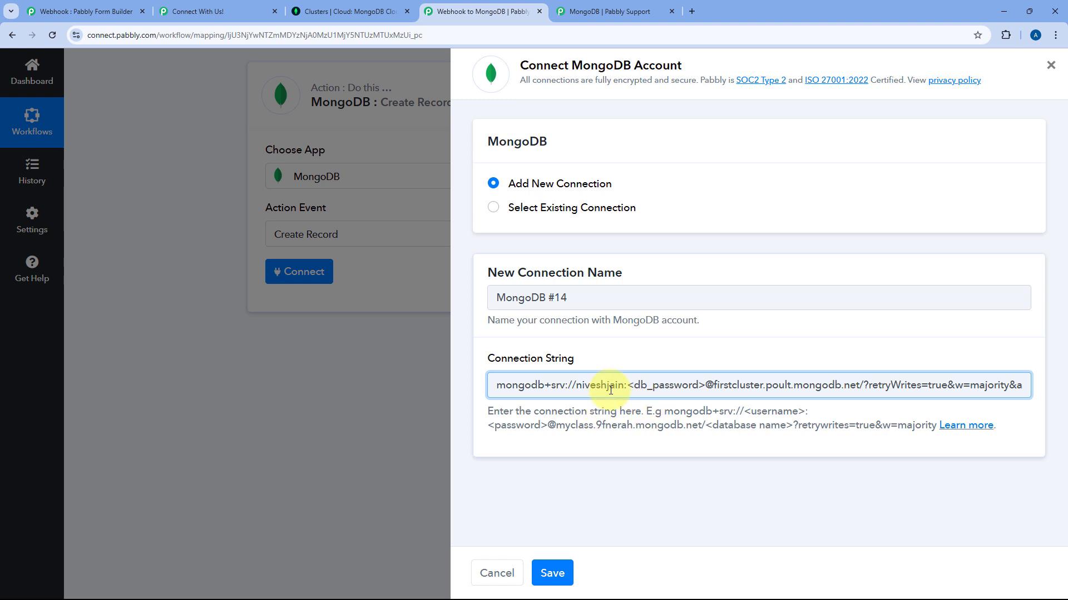
Review the example string format's username, password and database name parts.
left_click_drag(664, 413, 832, 424)
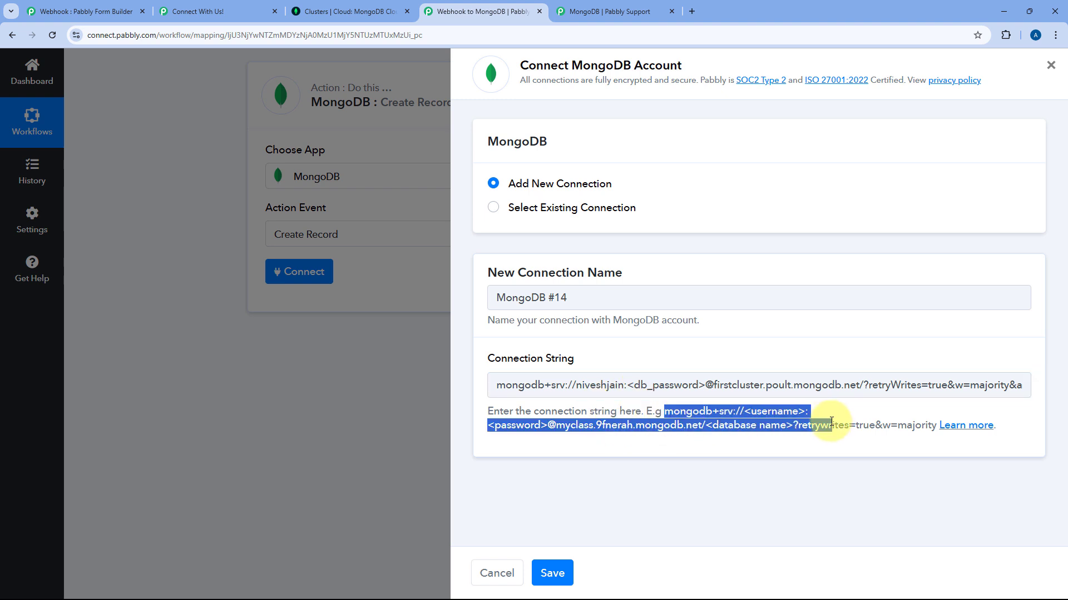
left_click(769, 416)
left_click_drag(745, 410, 805, 412)
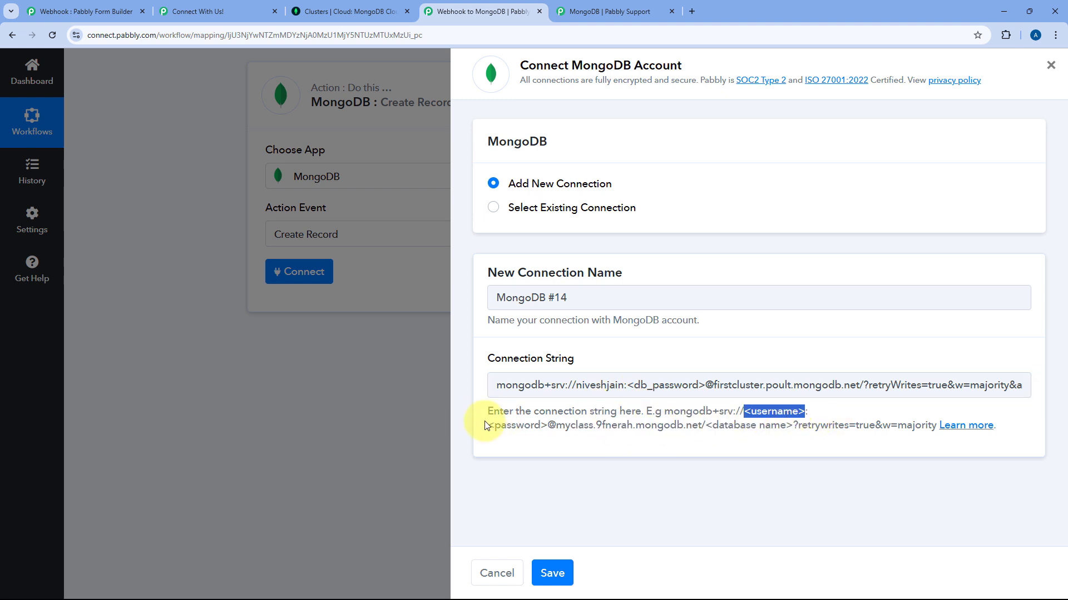
left_click_drag(487, 426, 544, 428)
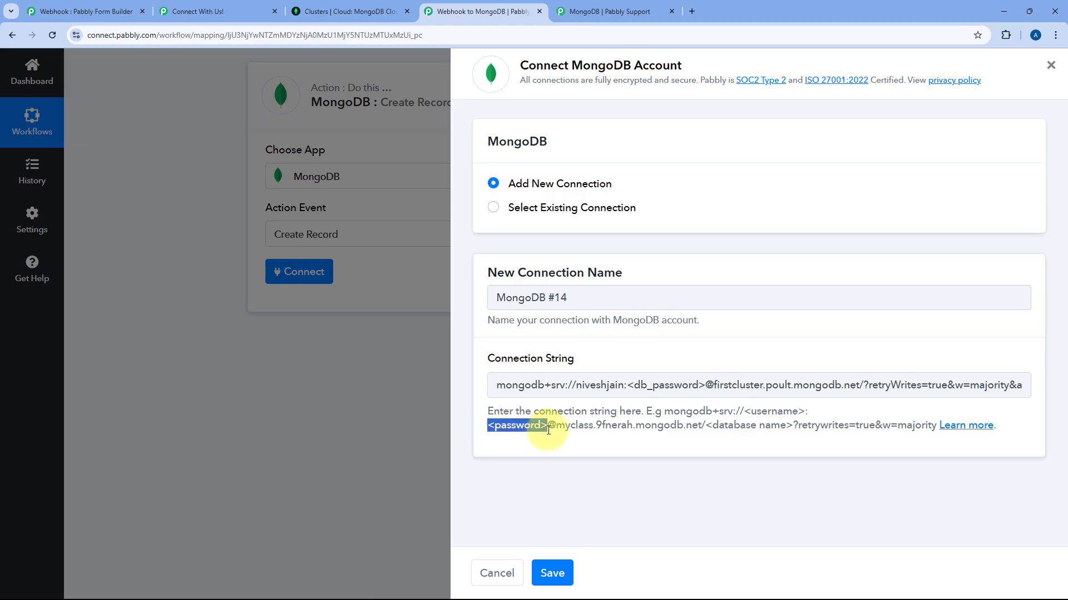
left_click(781, 429)
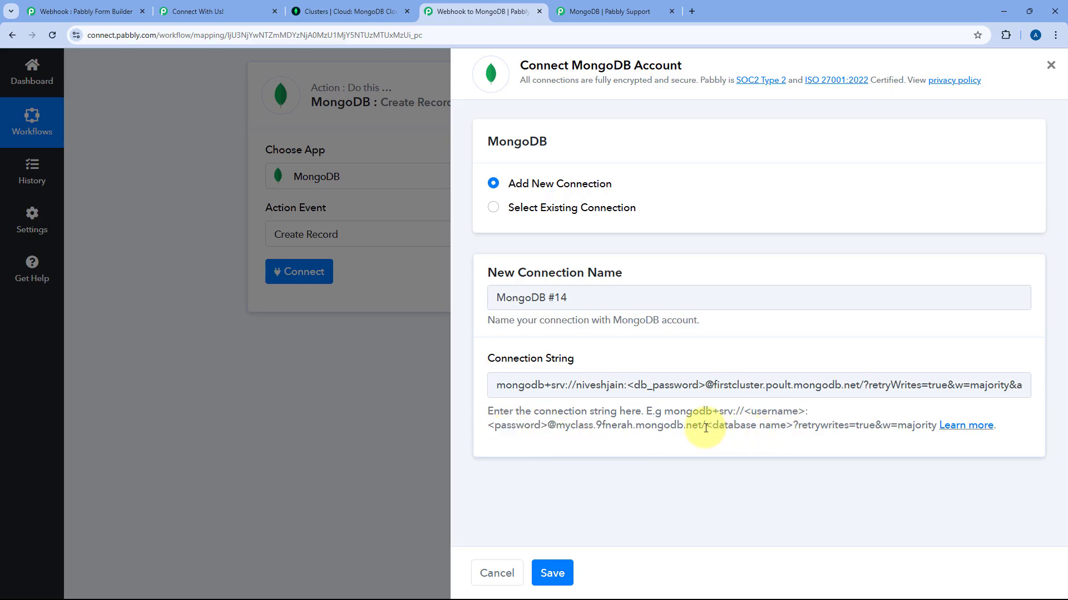
left_click_drag(705, 428, 791, 430)
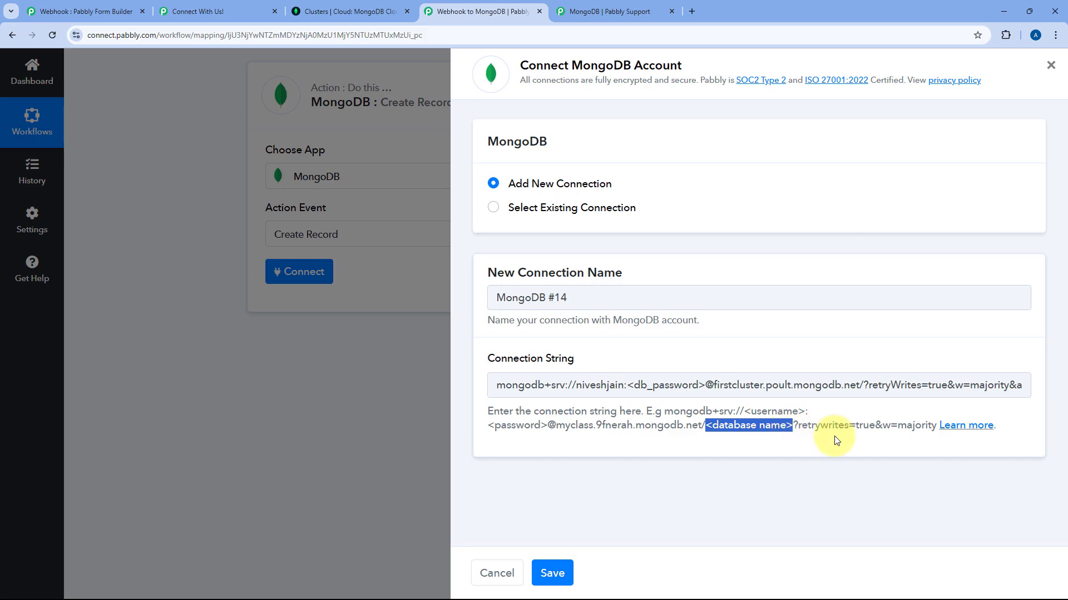
Replace the <db_password> placeholder in the string with the database password.
double_click(594, 386)
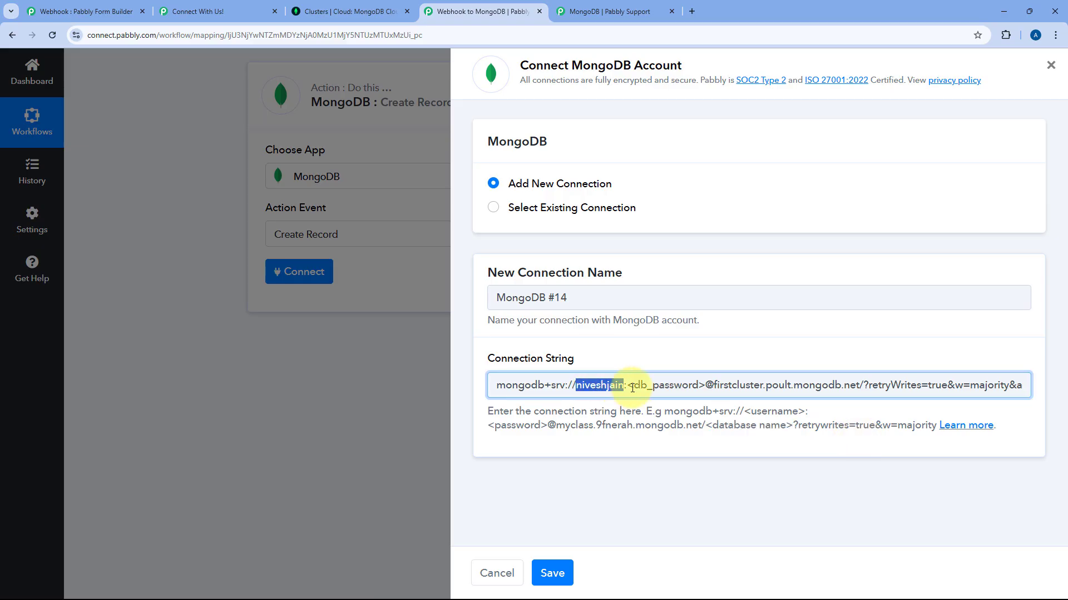
left_click_drag(627, 386, 709, 389)
key("ctrl+v")
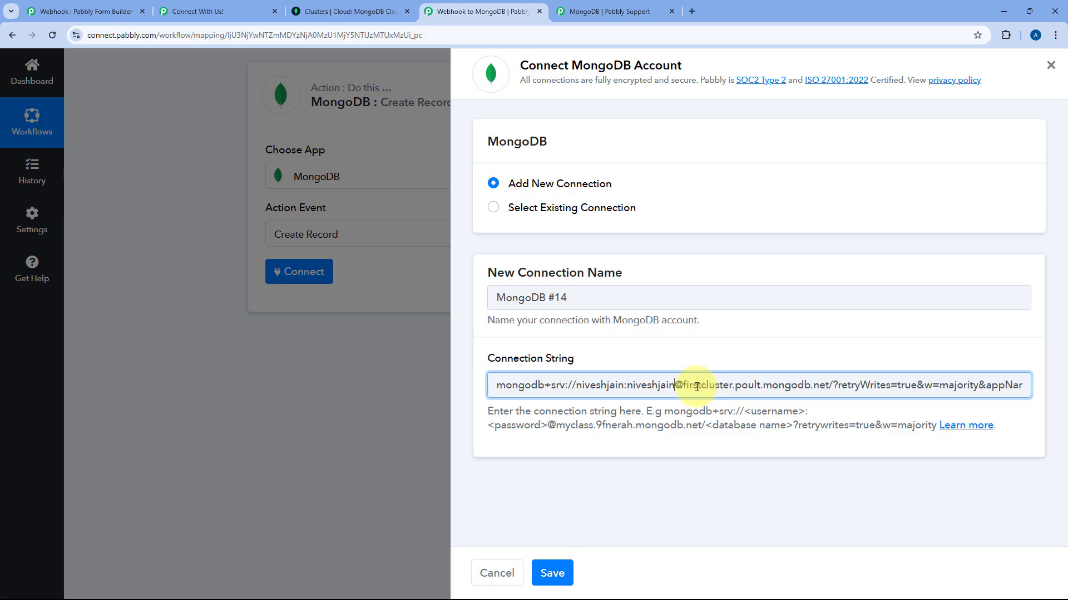
key("End")
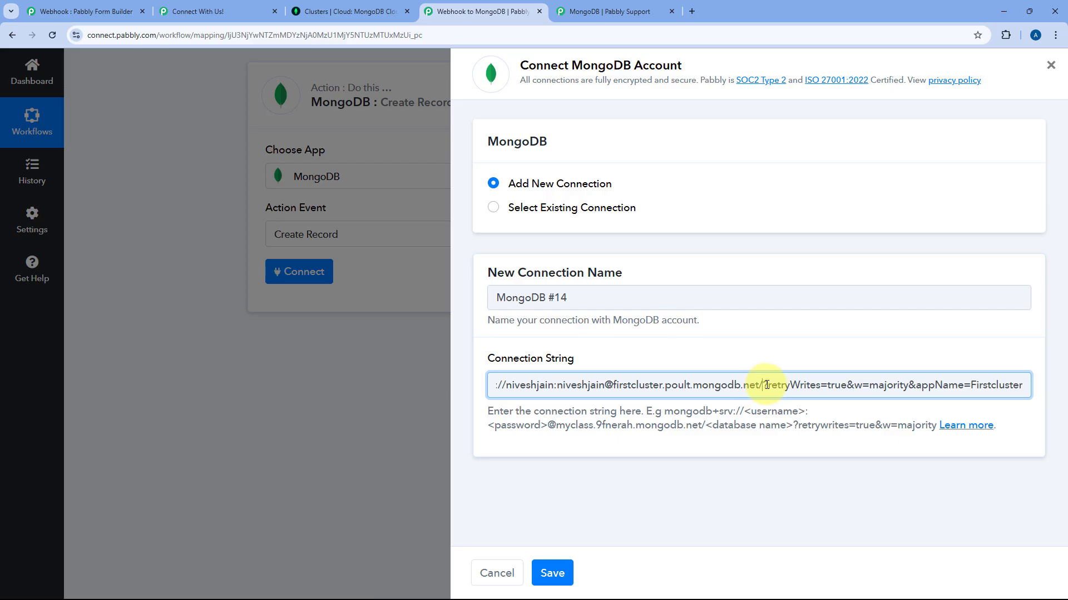
Close the Atlas connect dialog, check Pcbase.Webhook Data shows 0 documents, and return to Pabbly.
left_click(322, 11)
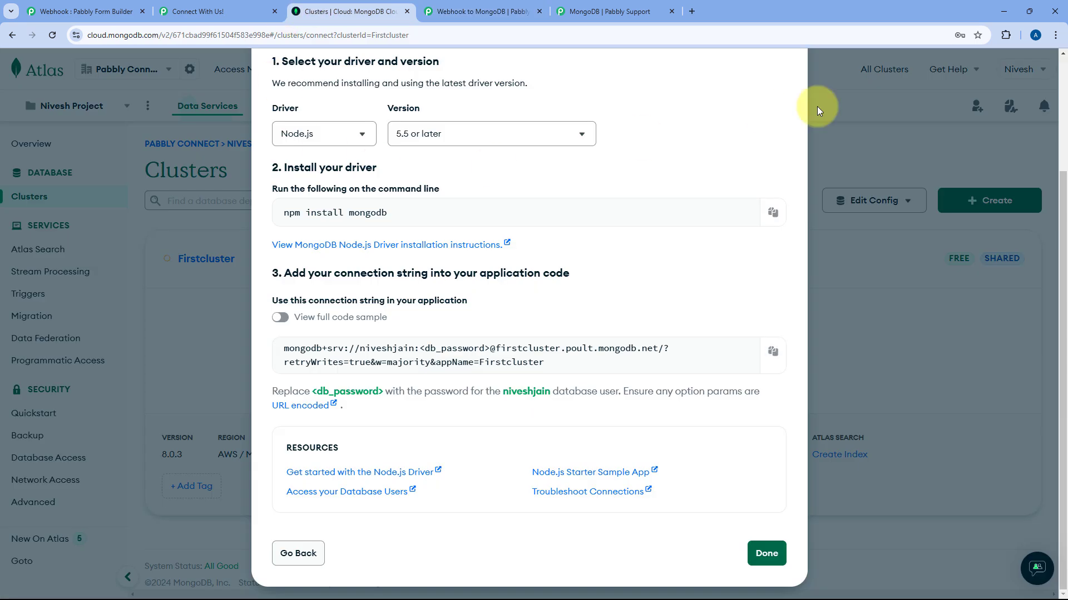
scroll(786, 121, "up", 3)
left_click(781, 93)
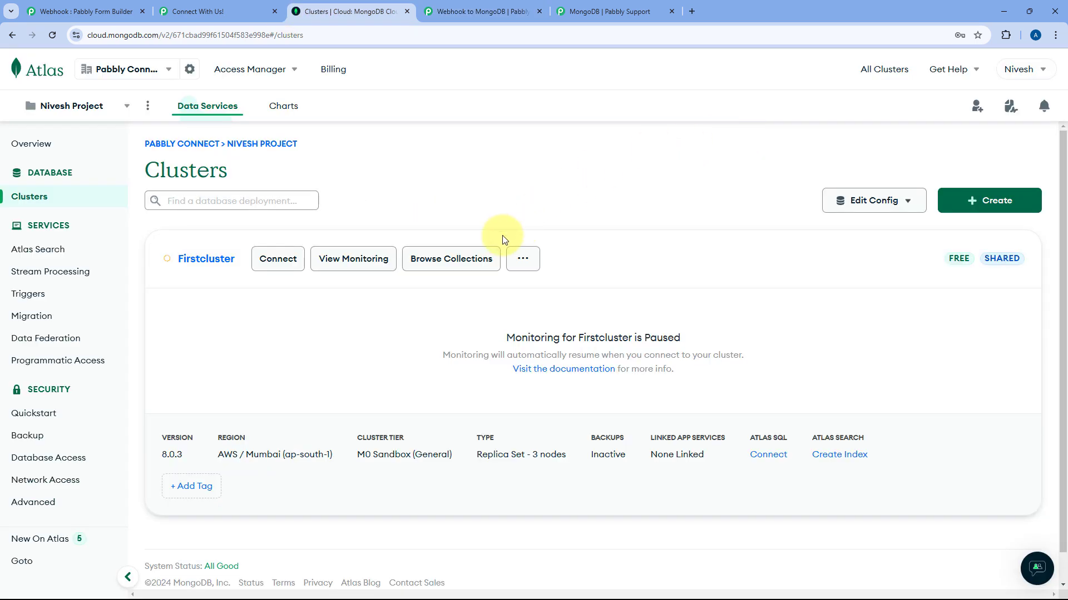
left_click(442, 267)
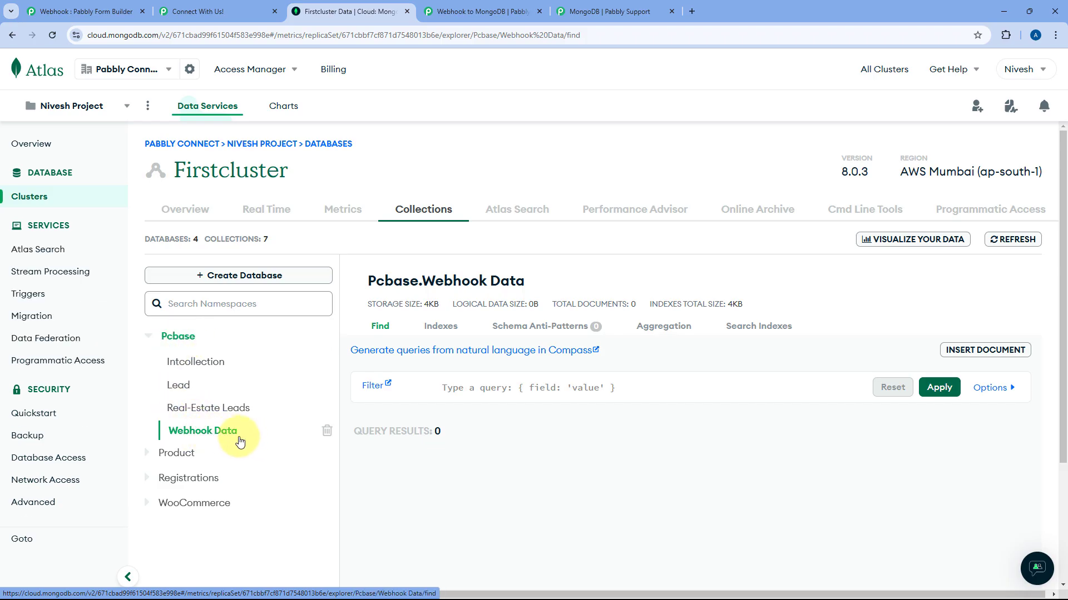
left_click(506, 5)
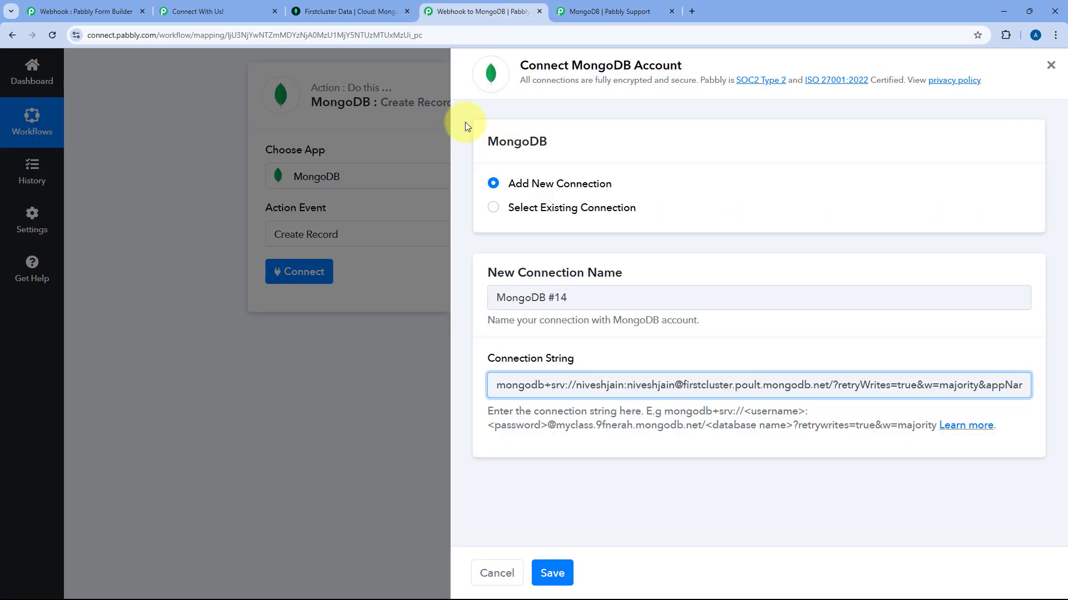
Copy the database name 'Pcbase' from the Atlas collection heading.
left_click(356, 9)
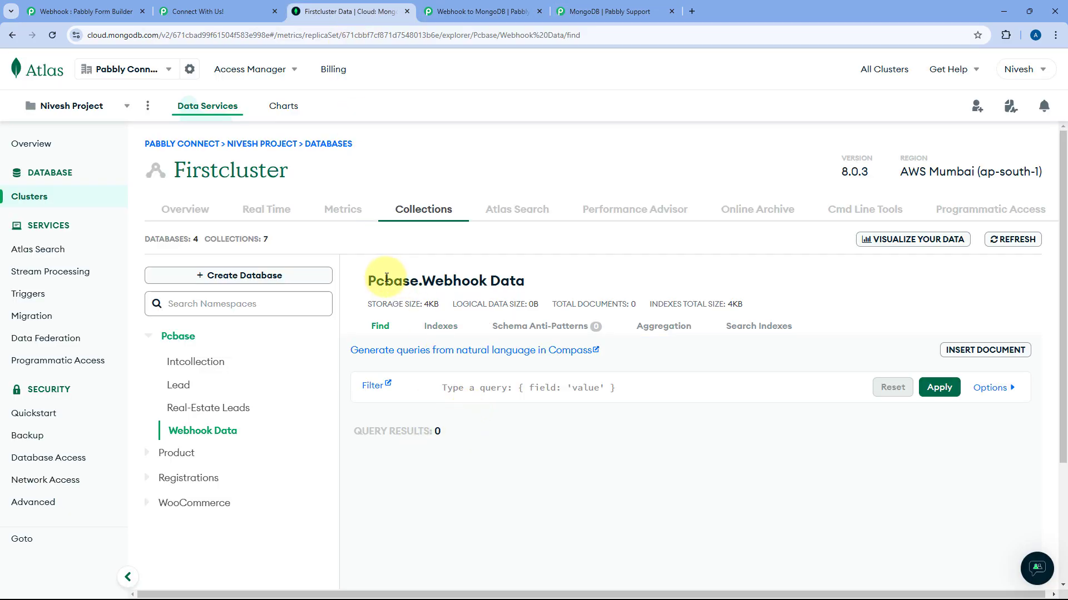
left_click_drag(360, 281, 414, 280)
right_click(419, 281)
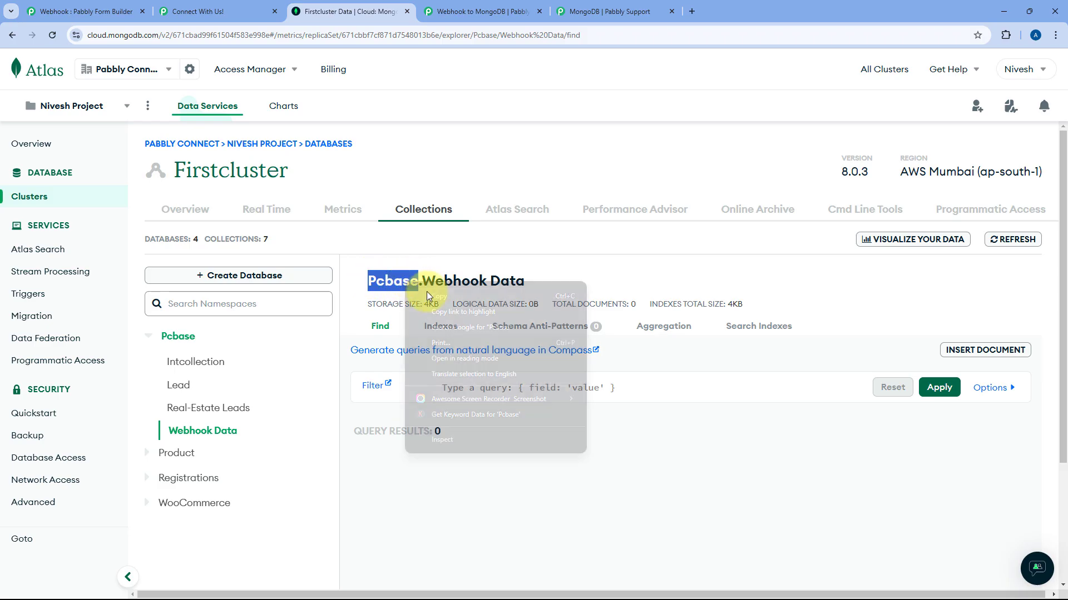
left_click(442, 294)
Insert Pcbase after 'net/' in the connection string and save the MongoDB #14 connection.
left_click(494, 5)
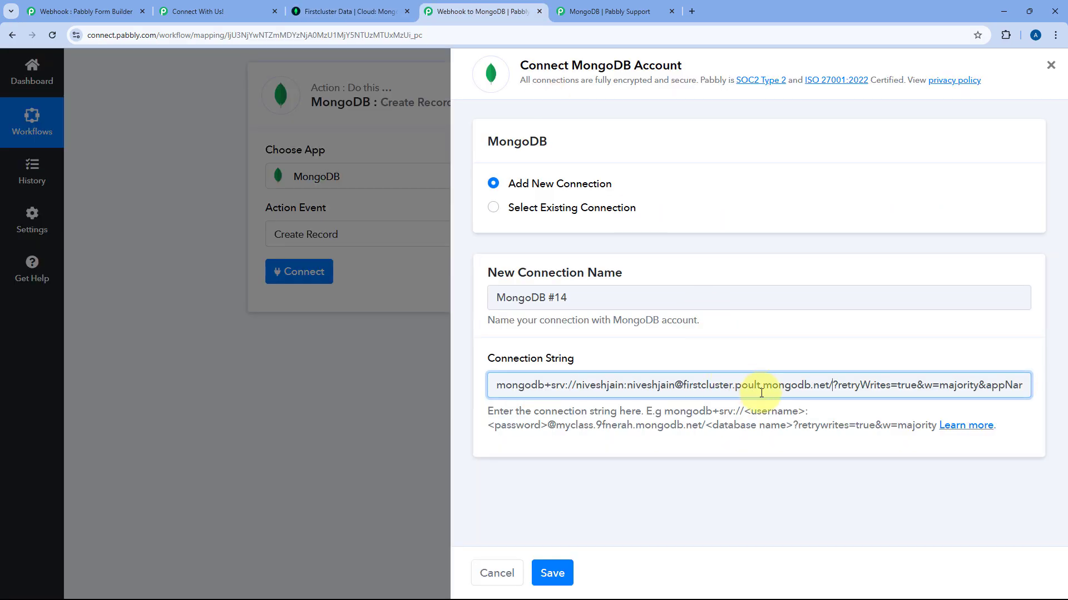
right_click(831, 385)
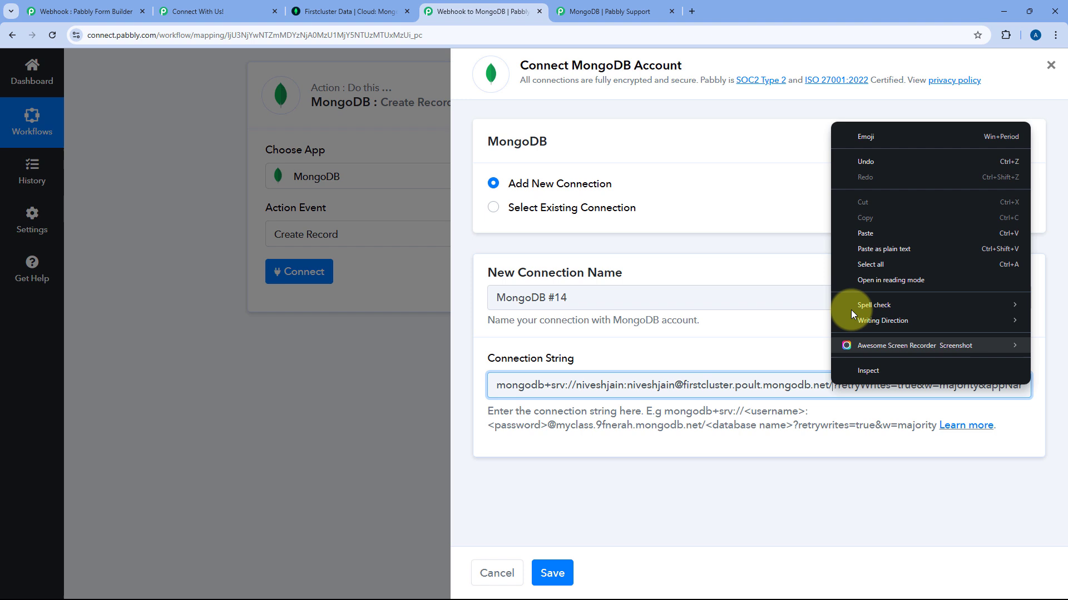
left_click(869, 236)
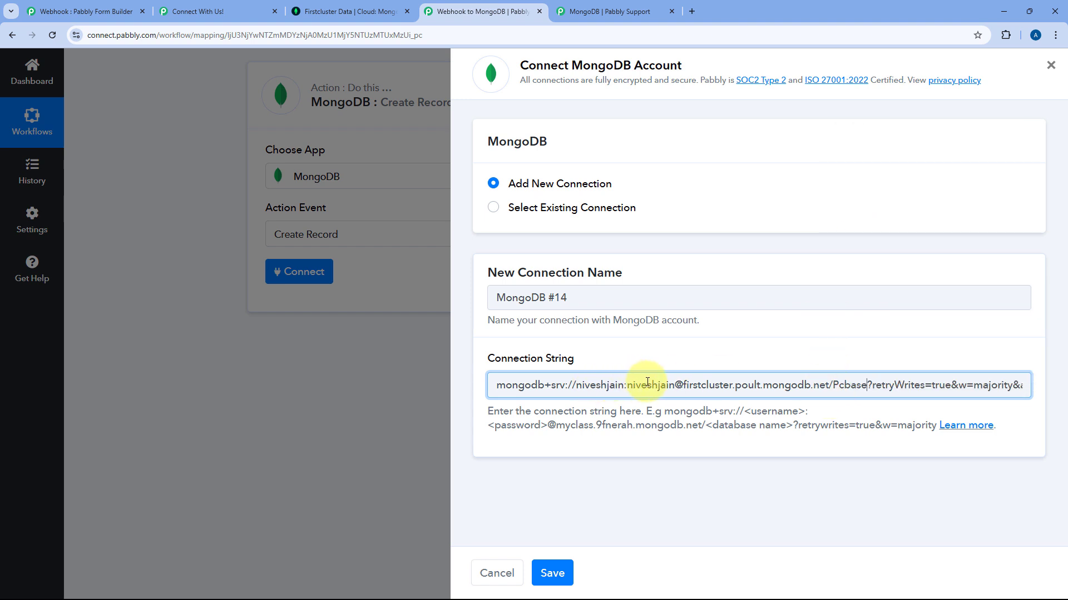
left_click(554, 573)
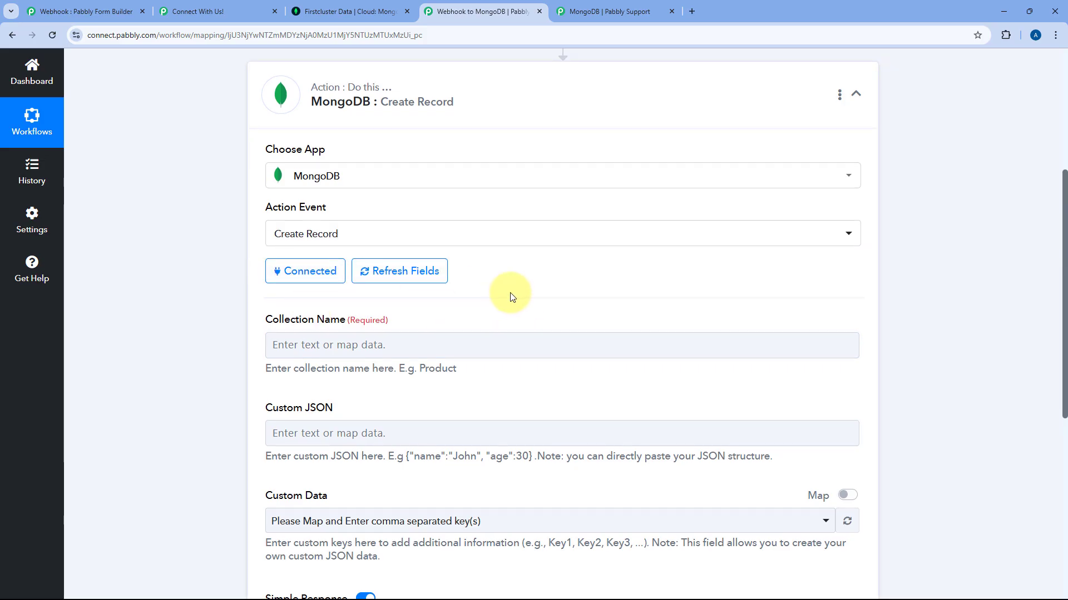
Copy 'Webhook Data' from the Atlas heading and paste it into Collection Name.
scroll(508, 293, "down", 3)
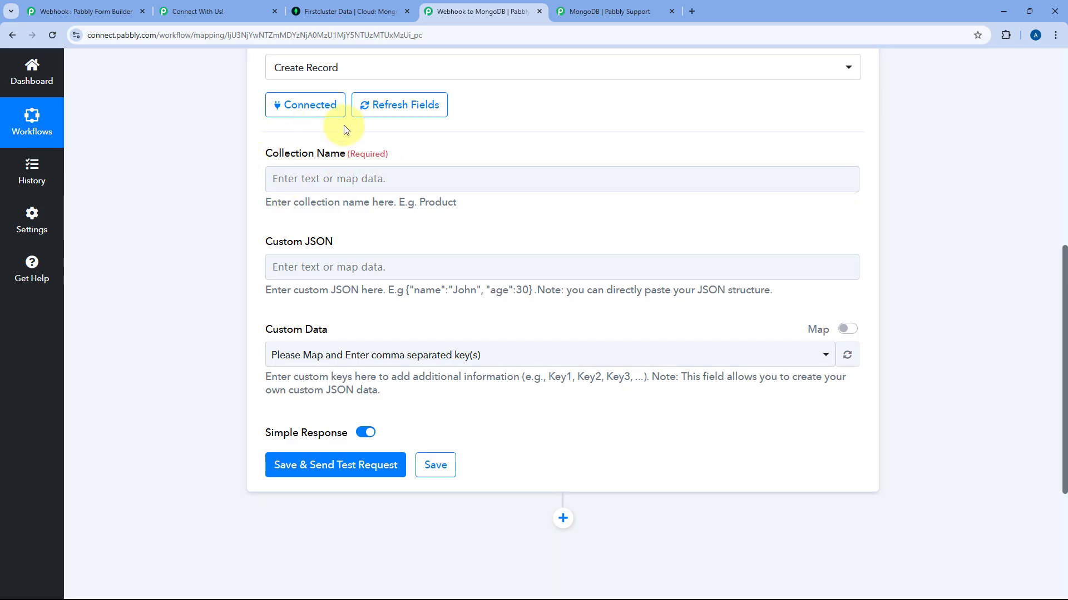
left_click(342, 11)
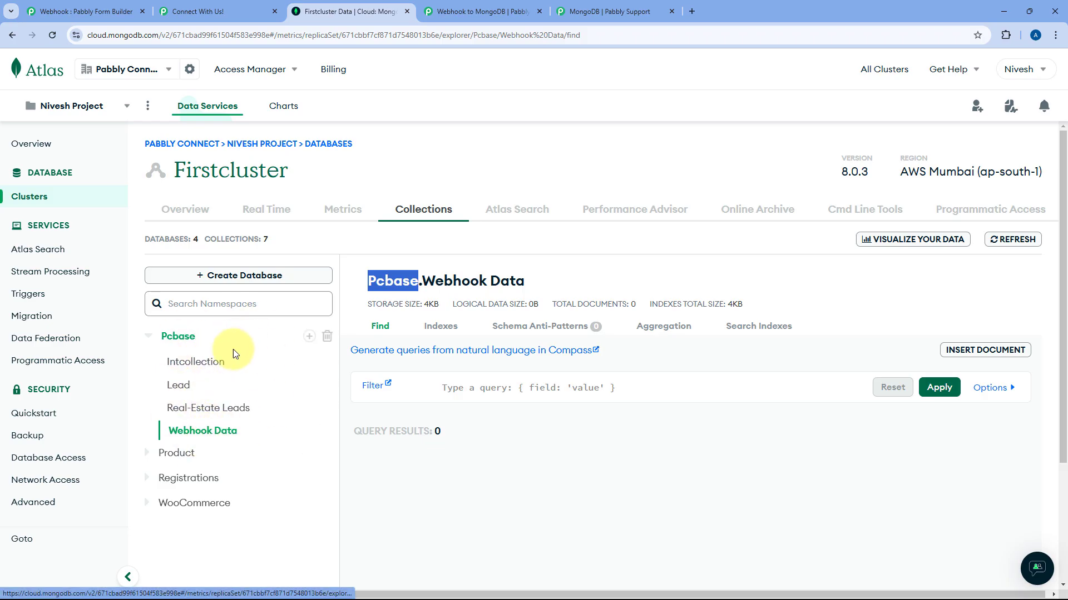
left_click_drag(534, 281, 422, 281)
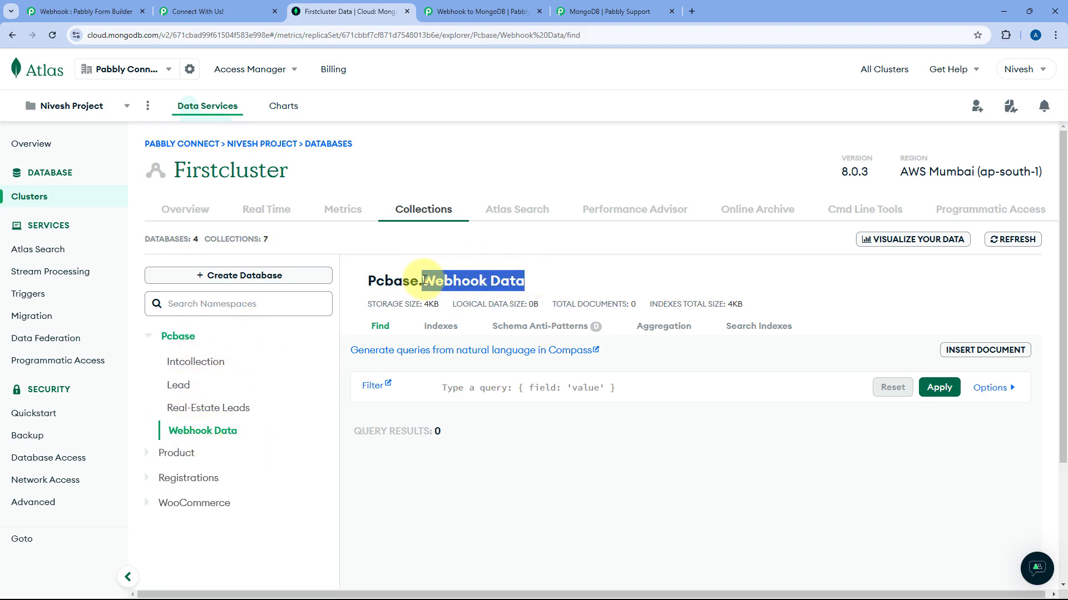
right_click(462, 279)
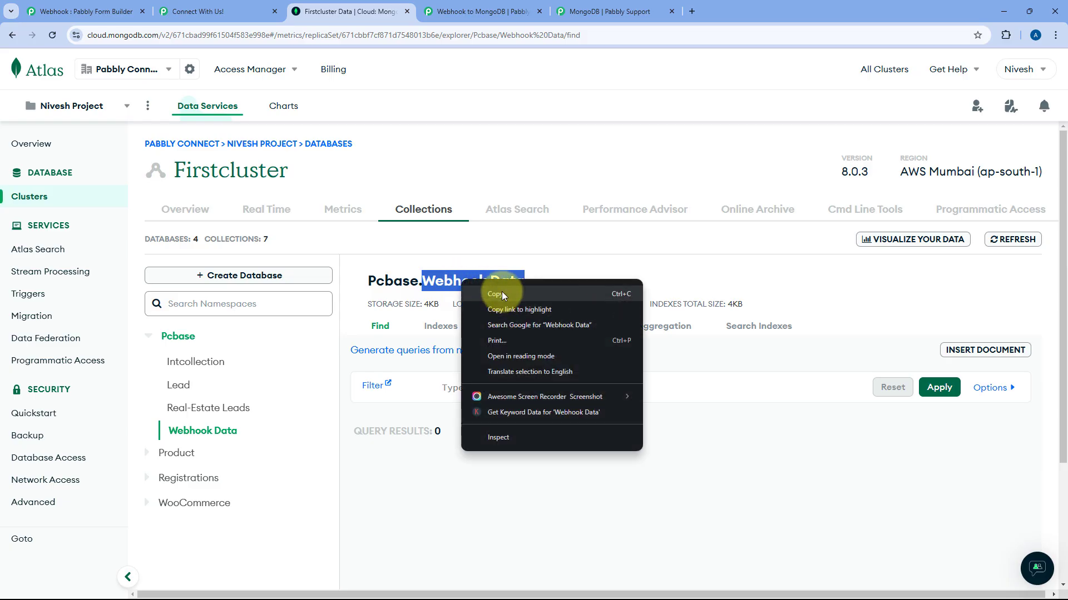
left_click(497, 294)
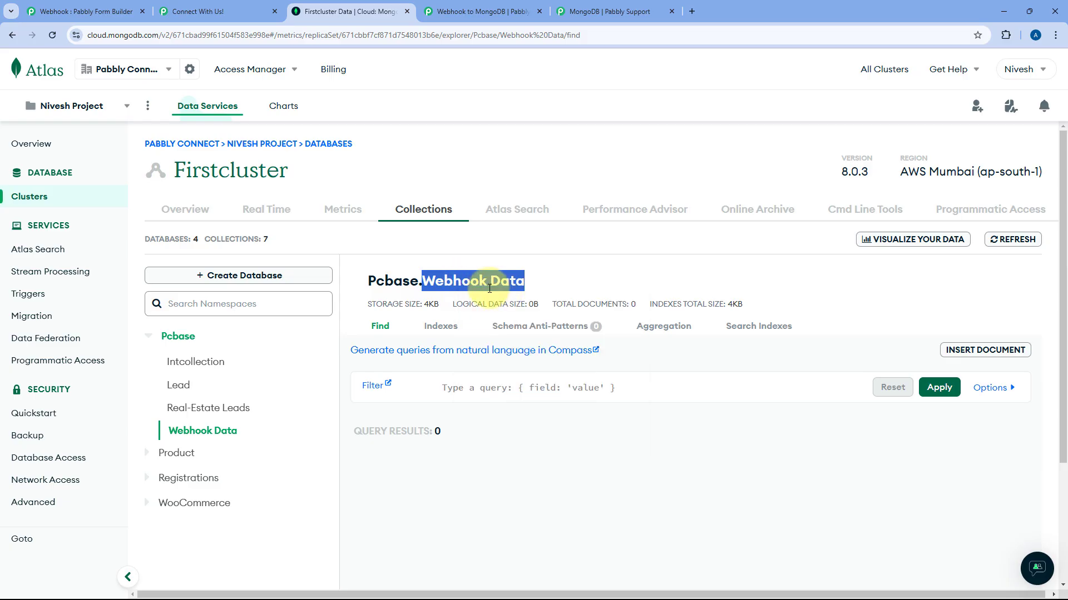
left_click(478, 12)
left_click(309, 189)
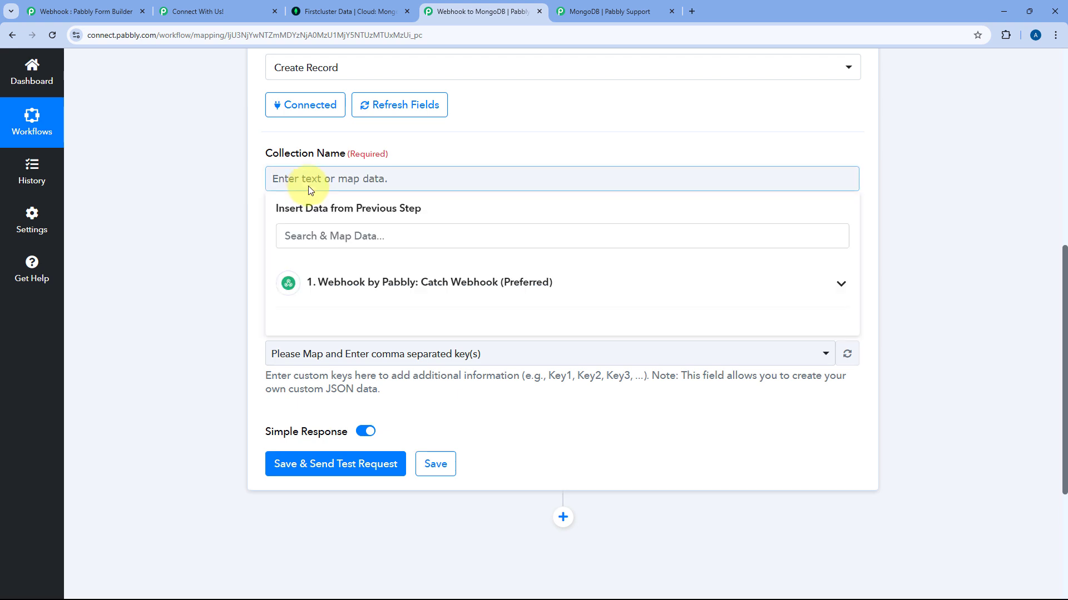
right_click(309, 188)
left_click(360, 319)
left_click(384, 151)
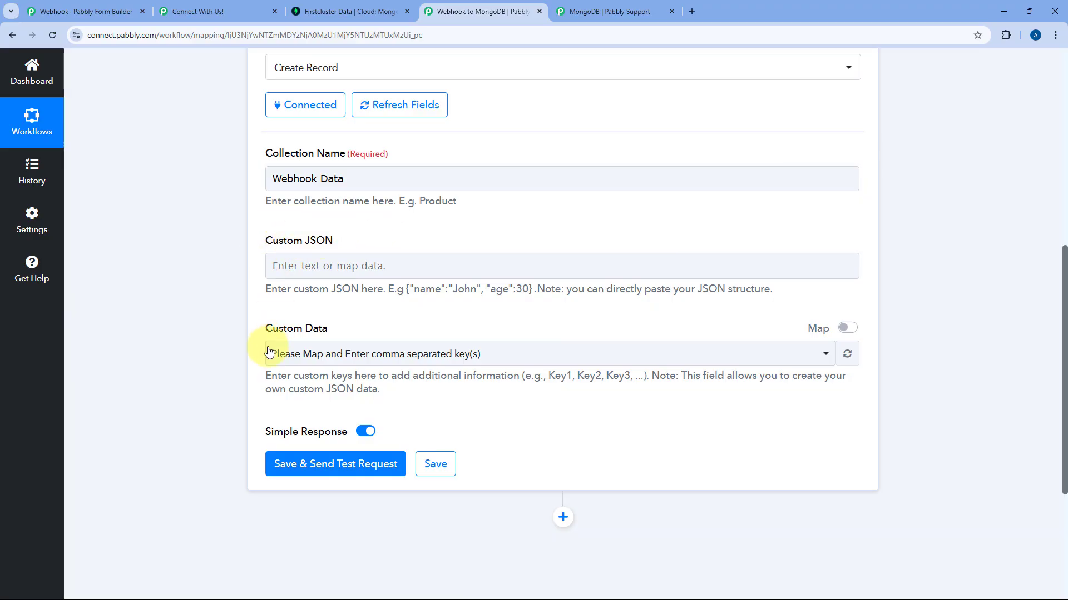
scroll(441, 234, "up", 4)
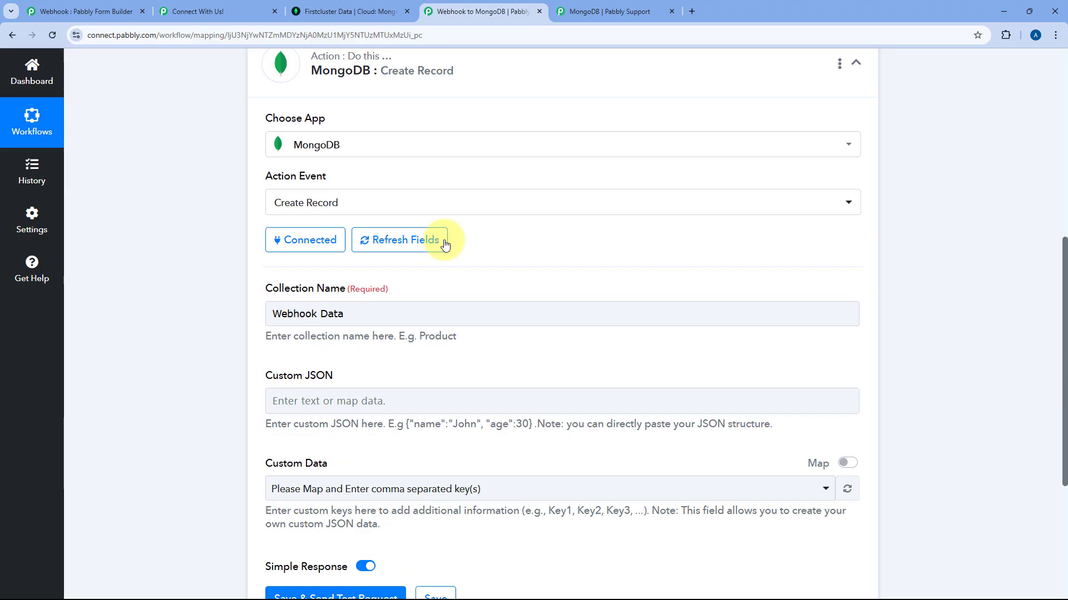
scroll(528, 200, "up", 3)
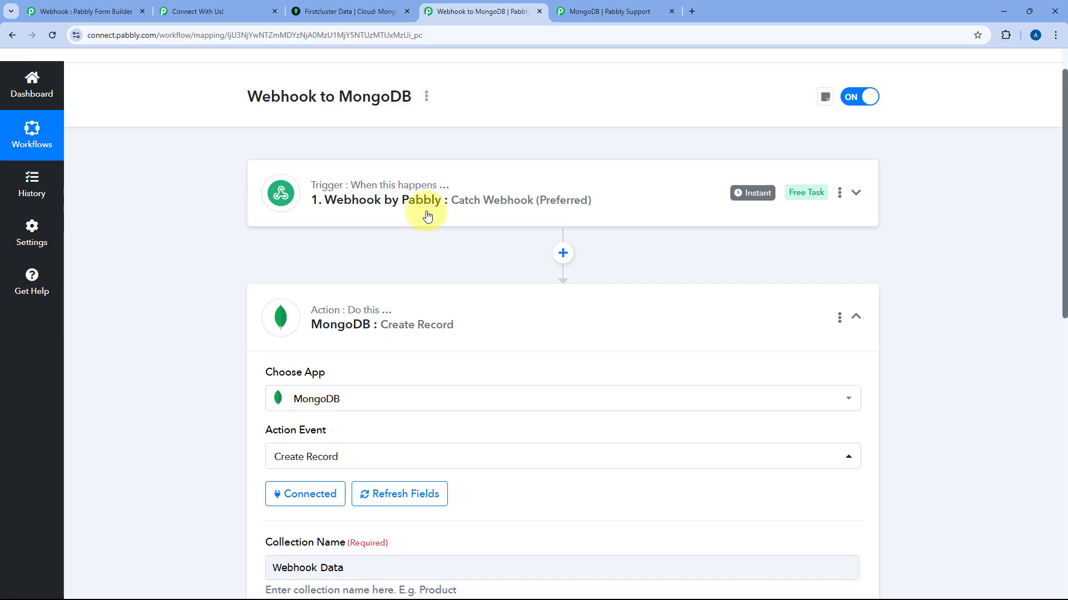
left_click(479, 211)
scroll(207, 261, "down", 10)
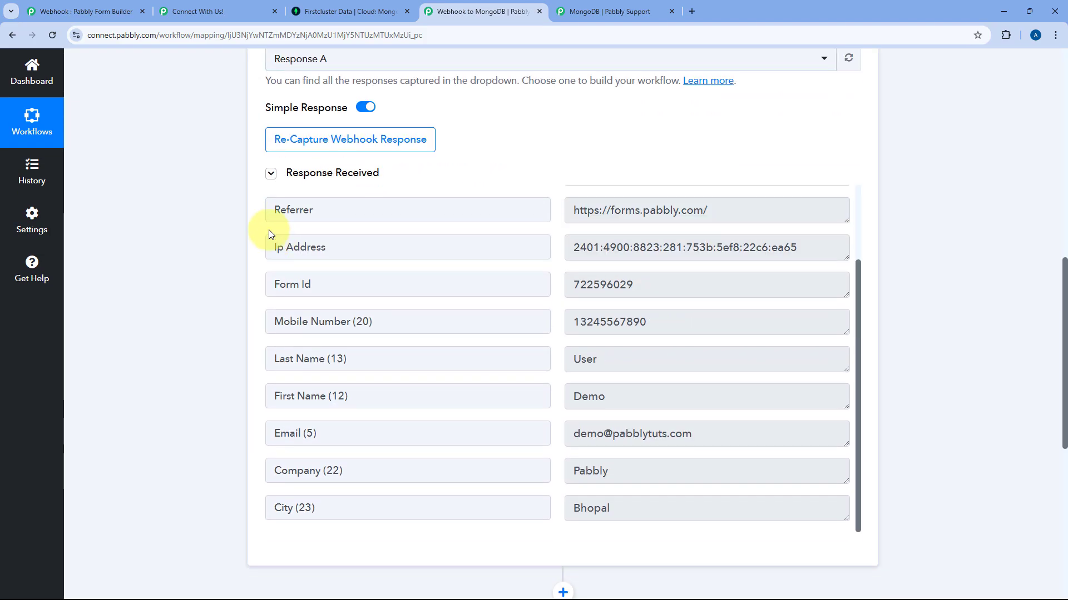
scroll(500, 107, "down", 5)
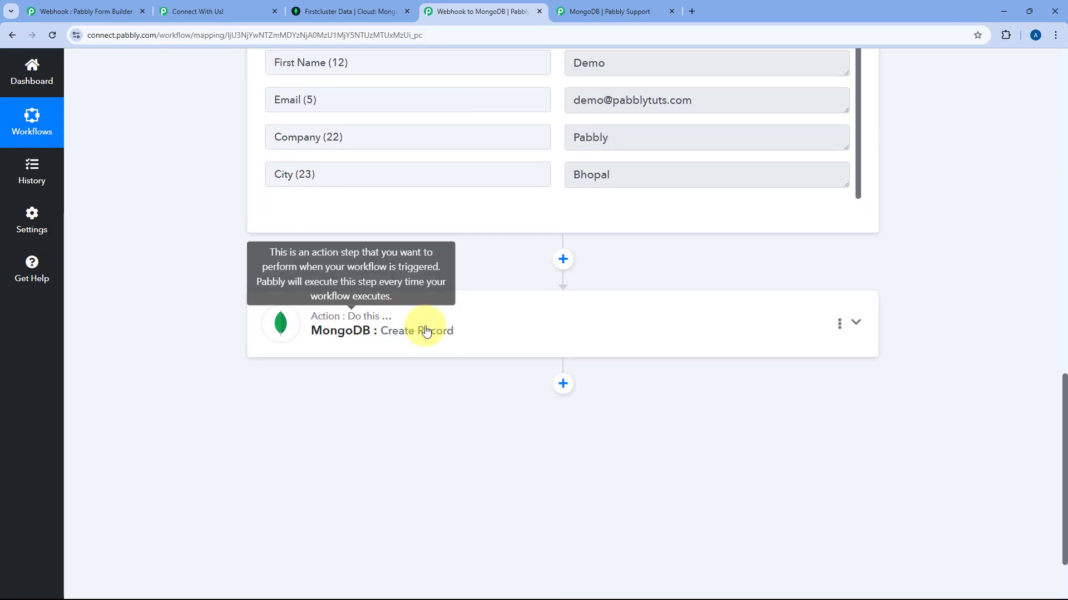
left_click(426, 328)
scroll(210, 244, "up", 9)
scroll(210, 245, "down", 6)
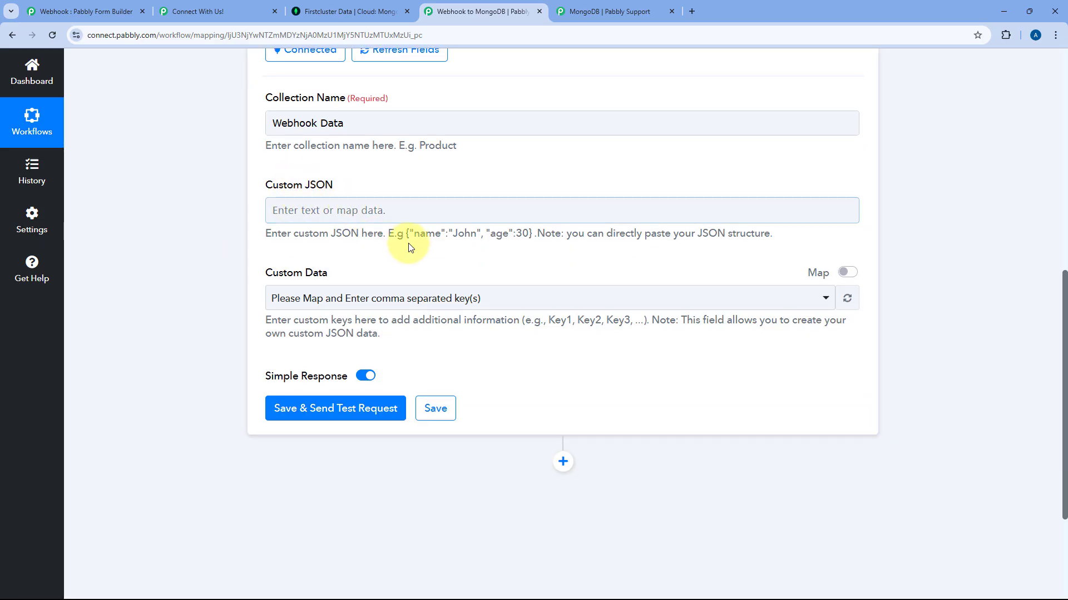
left_click_drag(406, 233, 511, 239)
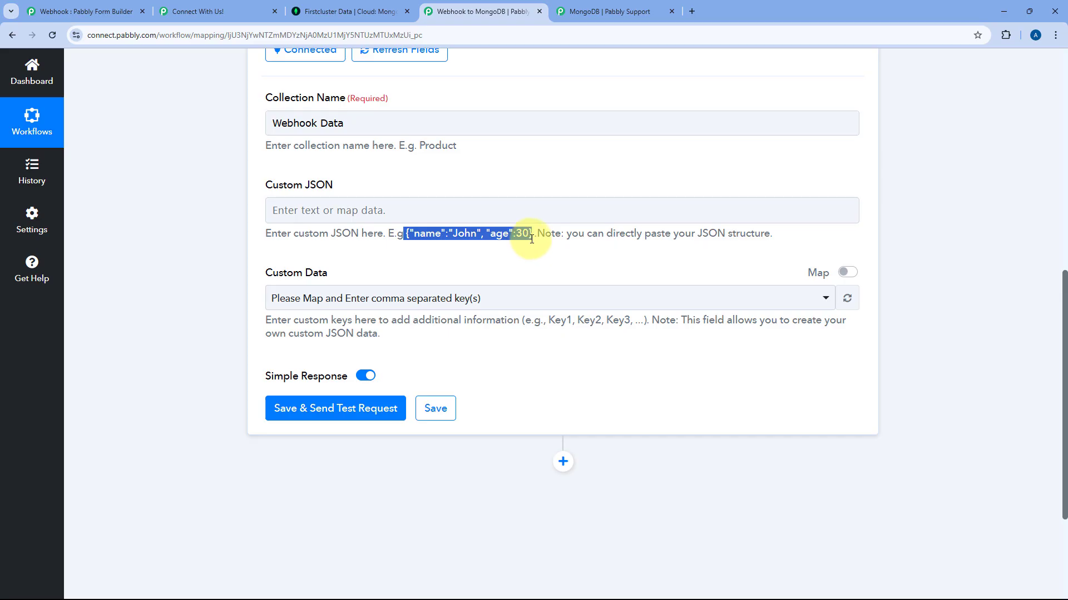
left_click(465, 214)
left_click(437, 181)
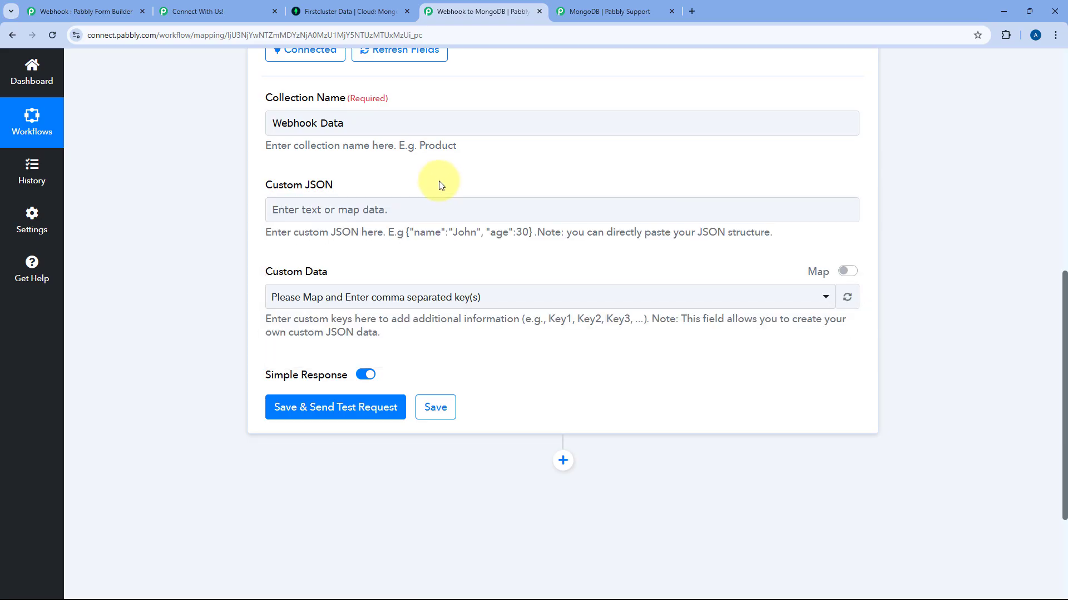
scroll(508, 180, "up", 8)
left_click(507, 196)
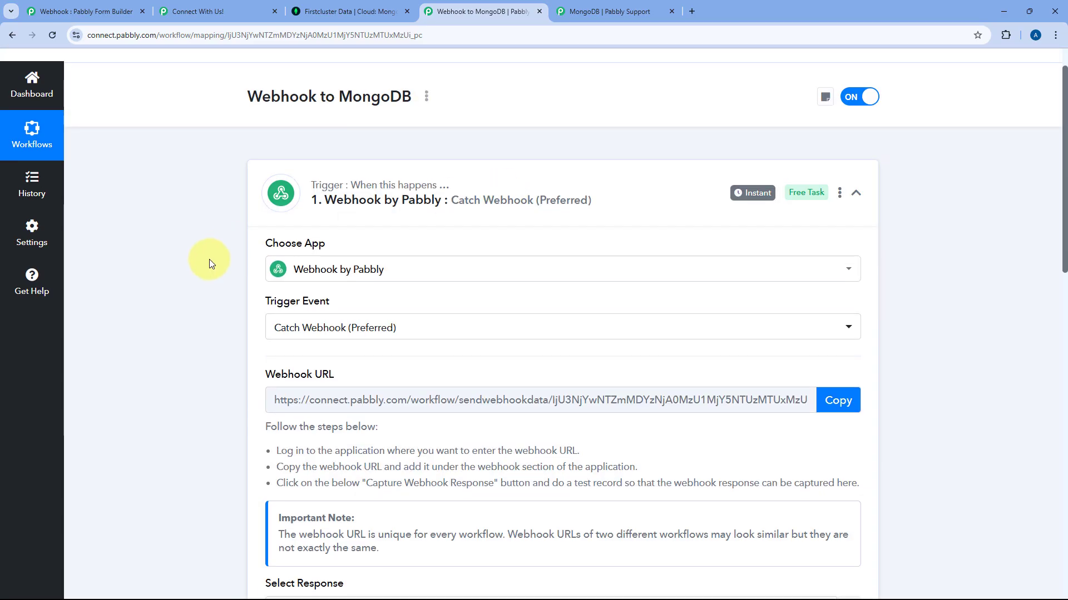
scroll(219, 247, "down", 7)
scroll(219, 247, "up", 4)
scroll(219, 247, "down", 6)
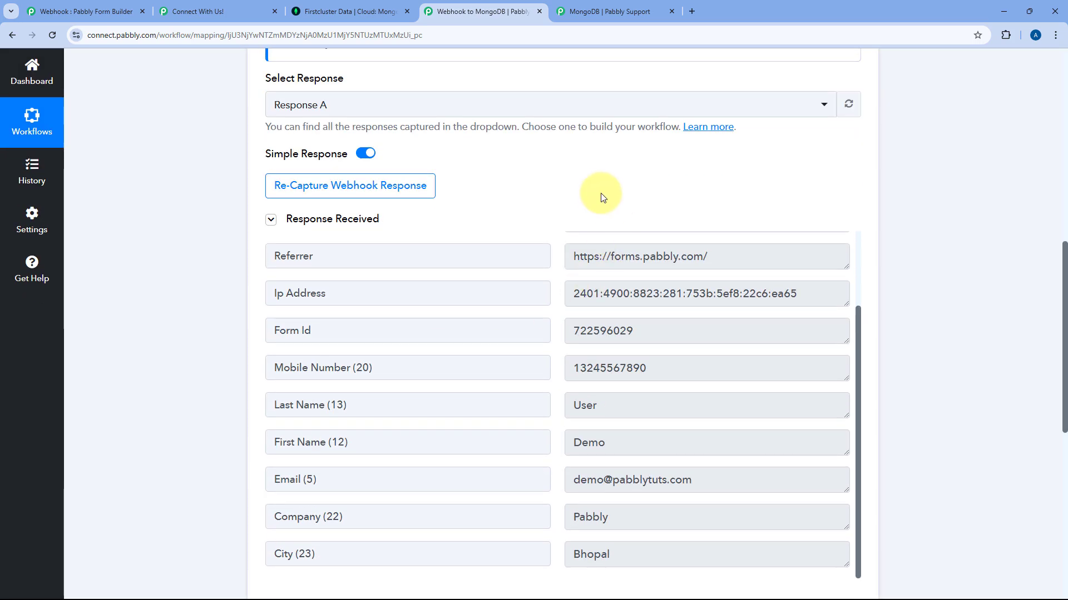
scroll(603, 197, "down", 3)
left_click(636, 282)
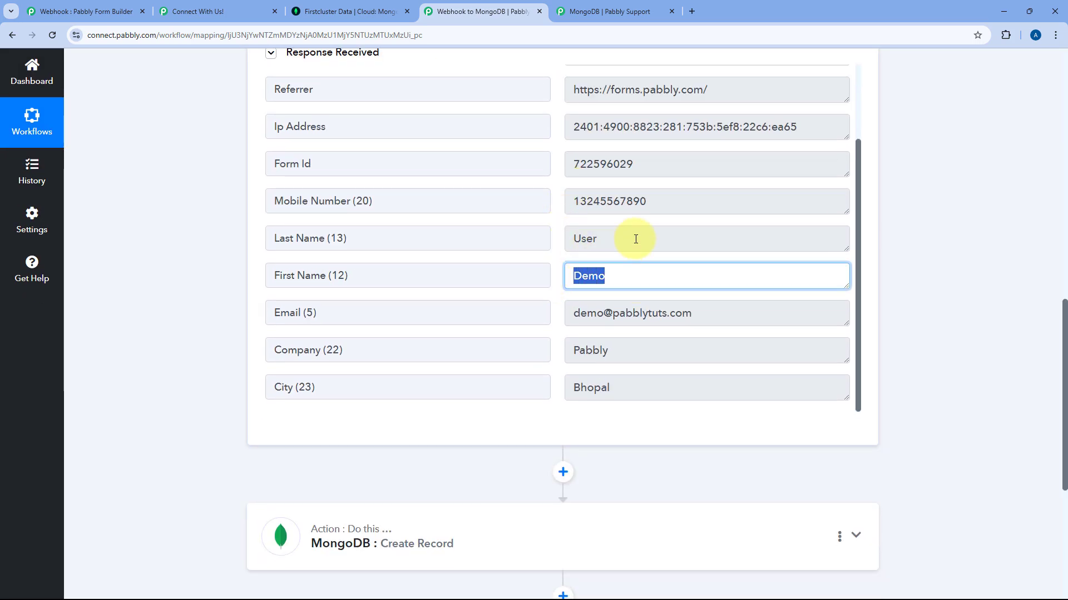
left_click(636, 235)
left_click(684, 312)
left_click(556, 297)
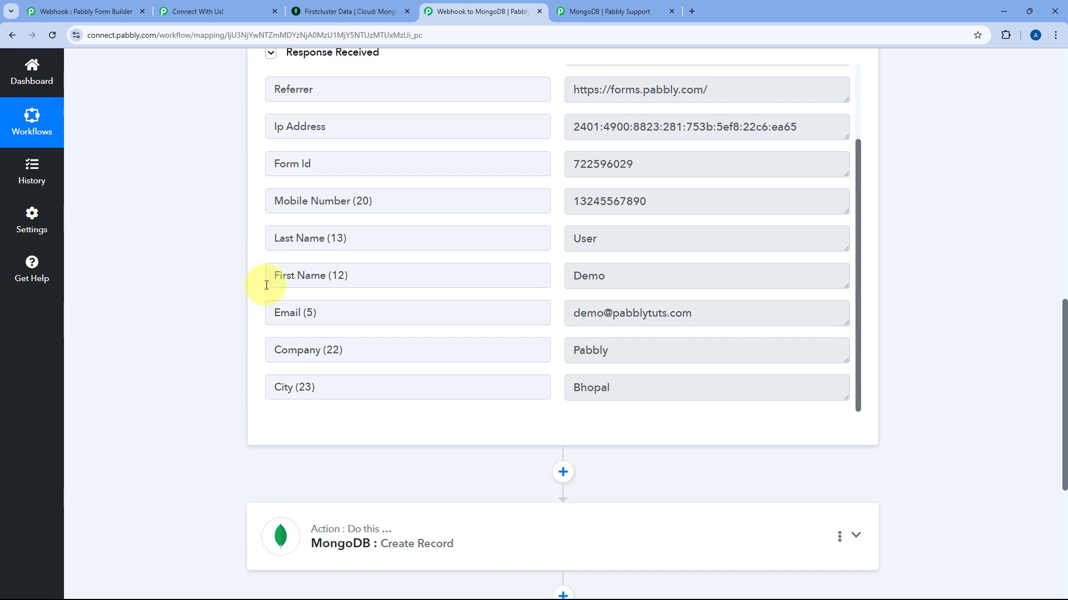
scroll(278, 287, "down", 3)
left_click(417, 305)
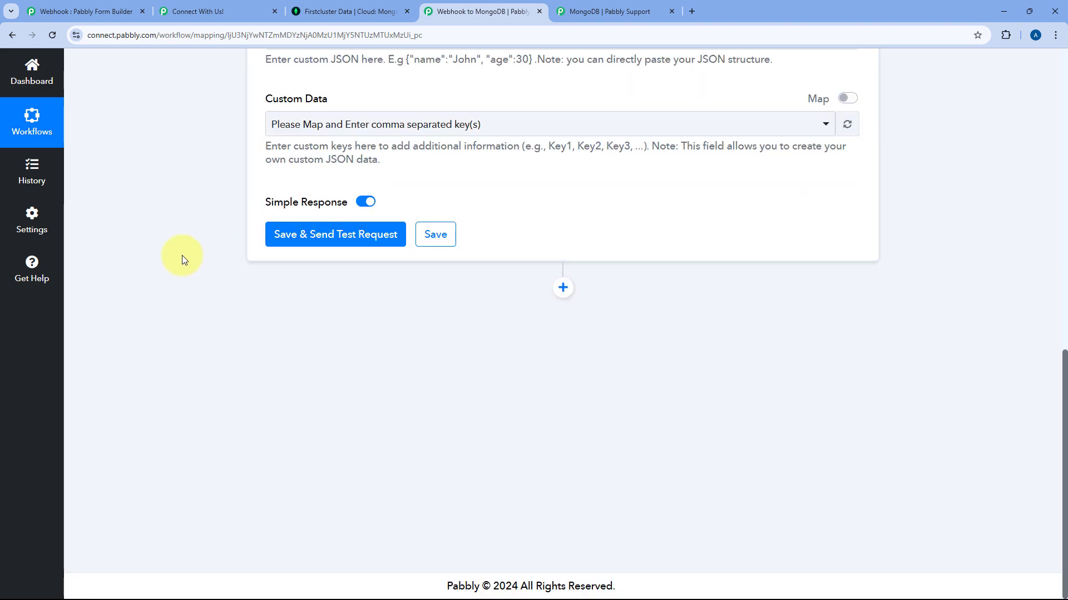
scroll(180, 256, "up", 9)
scroll(199, 268, "down", 6)
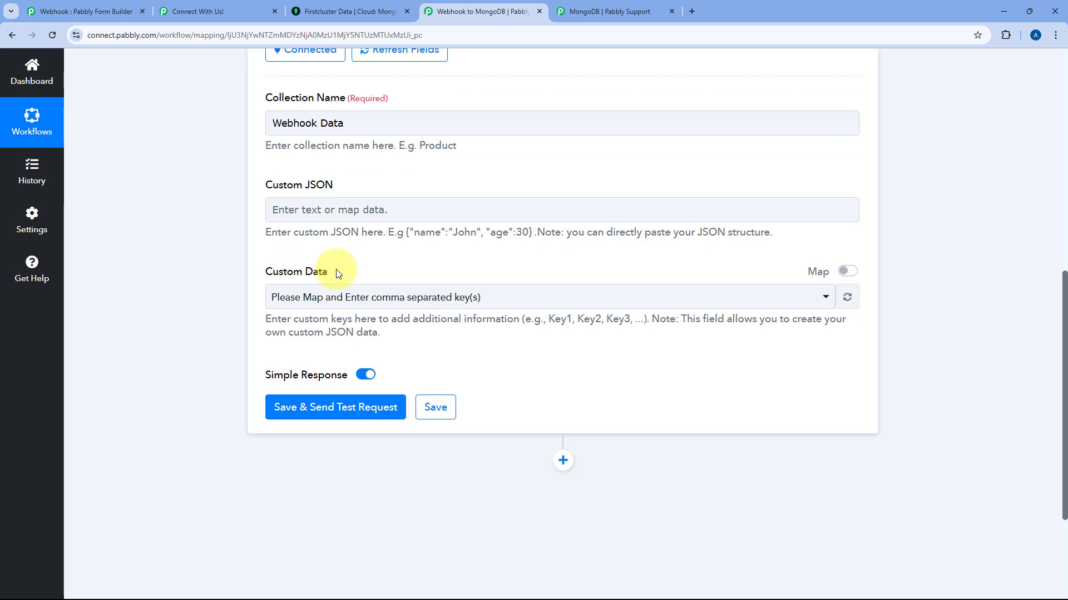
Clear Custom Data and enter keys Name, Email, Mobile Number, City, Company to load their value fields.
left_click(844, 272)
left_click(500, 306)
left_click_drag(545, 300, 246, 293)
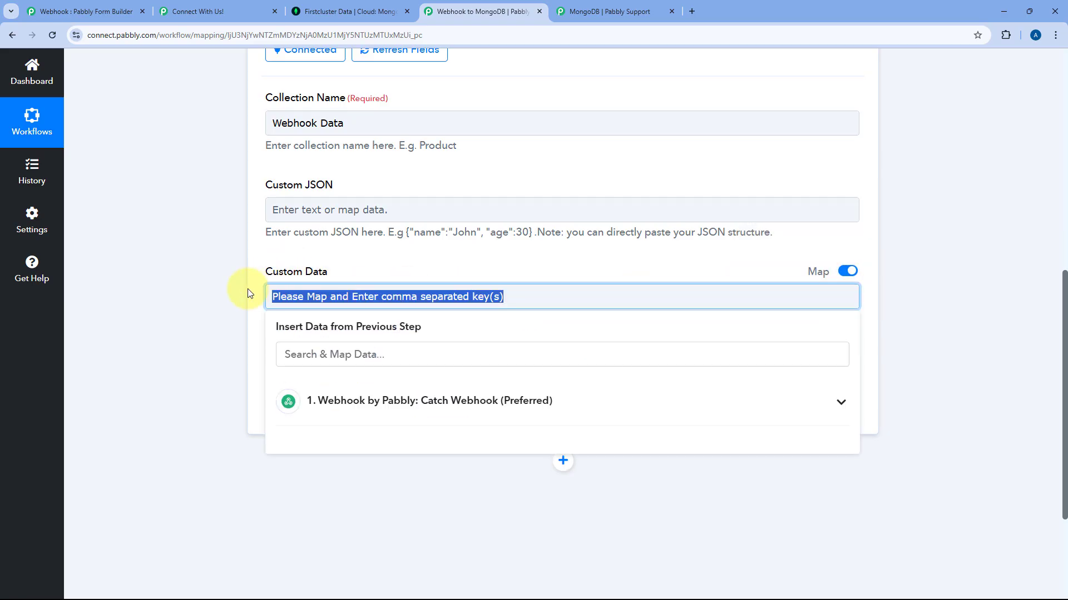
key("BackSpace")
left_click(326, 292)
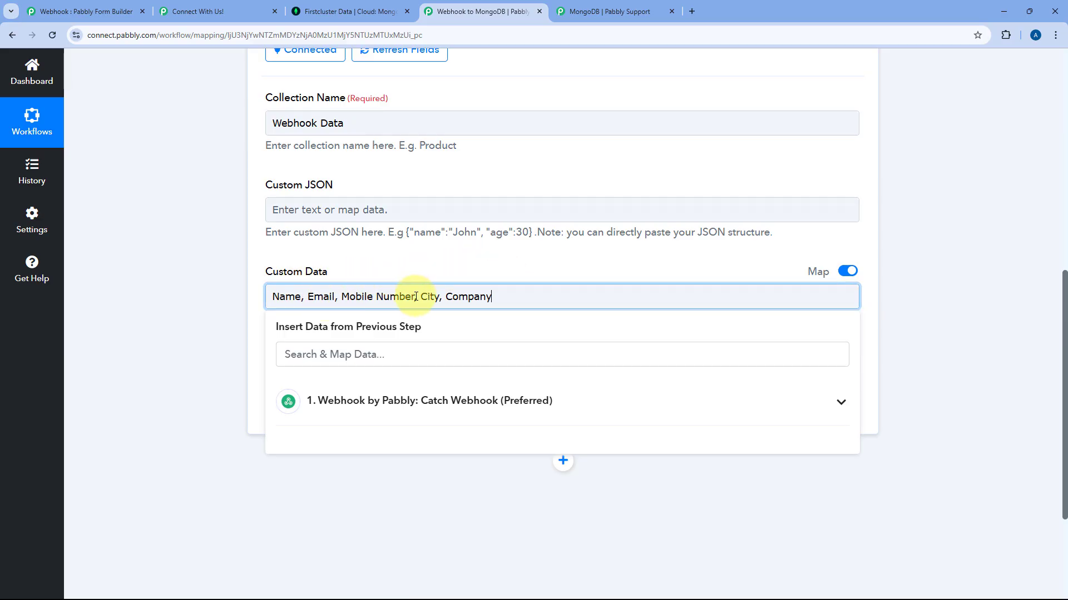
left_click(394, 262)
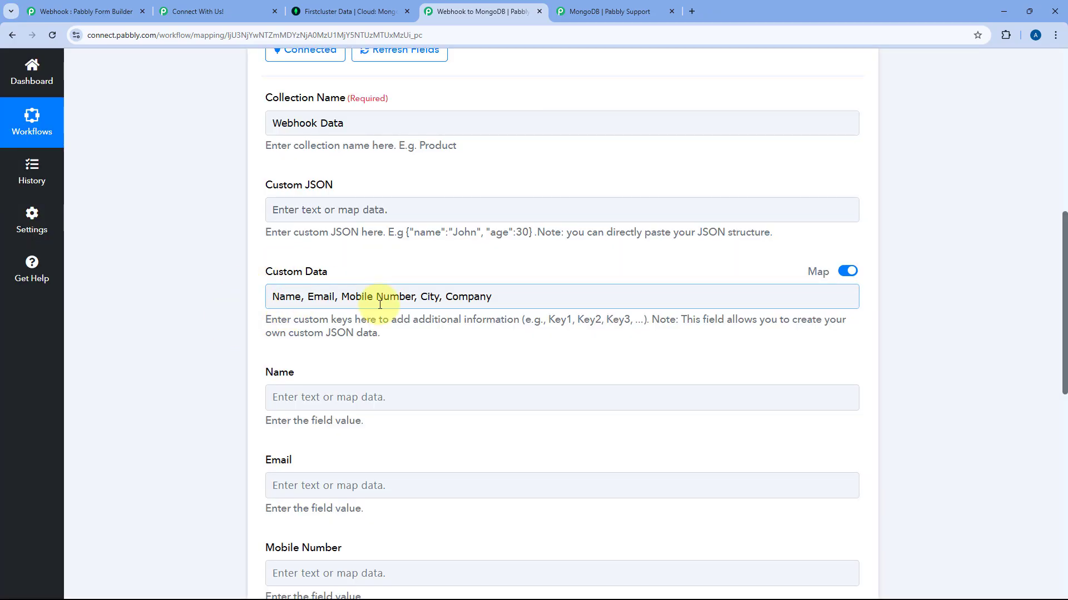
scroll(418, 304, "down", 3)
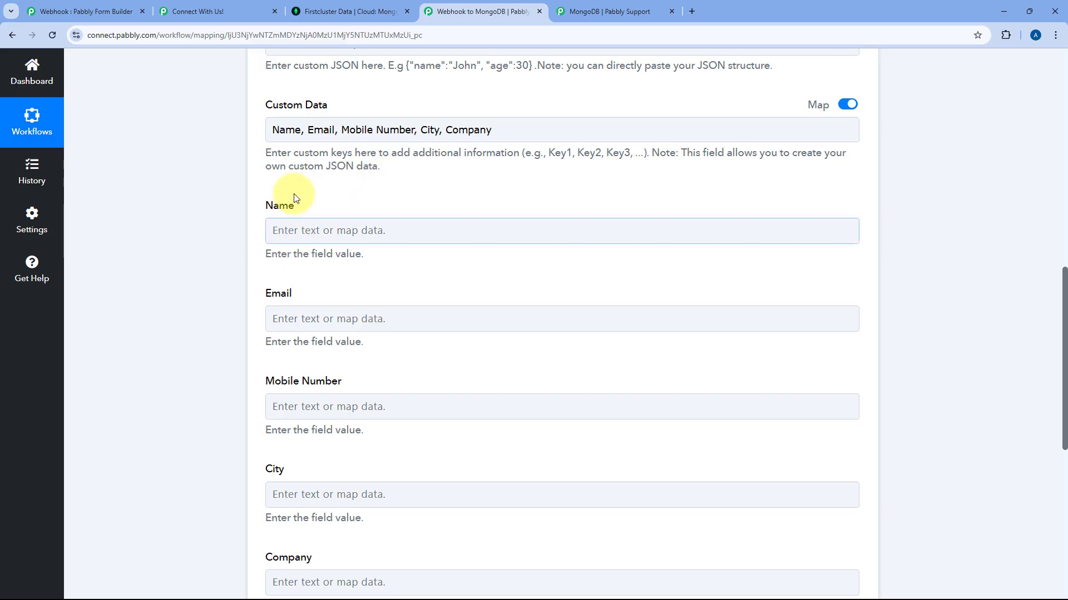
scroll(247, 234, "down", 2)
scroll(283, 312, "up", 5)
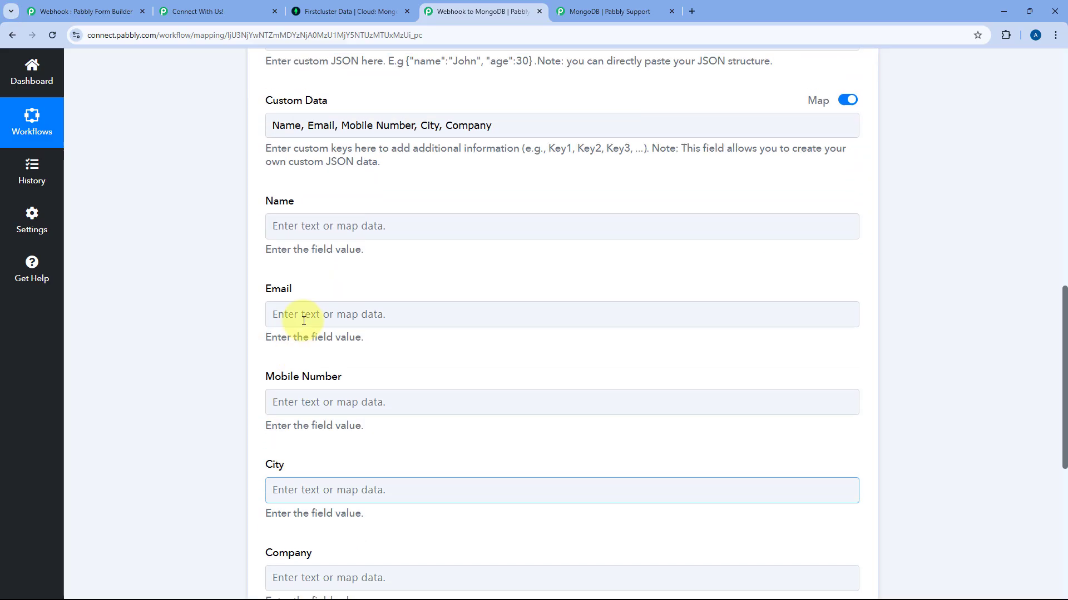
scroll(508, 241, "up", 5)
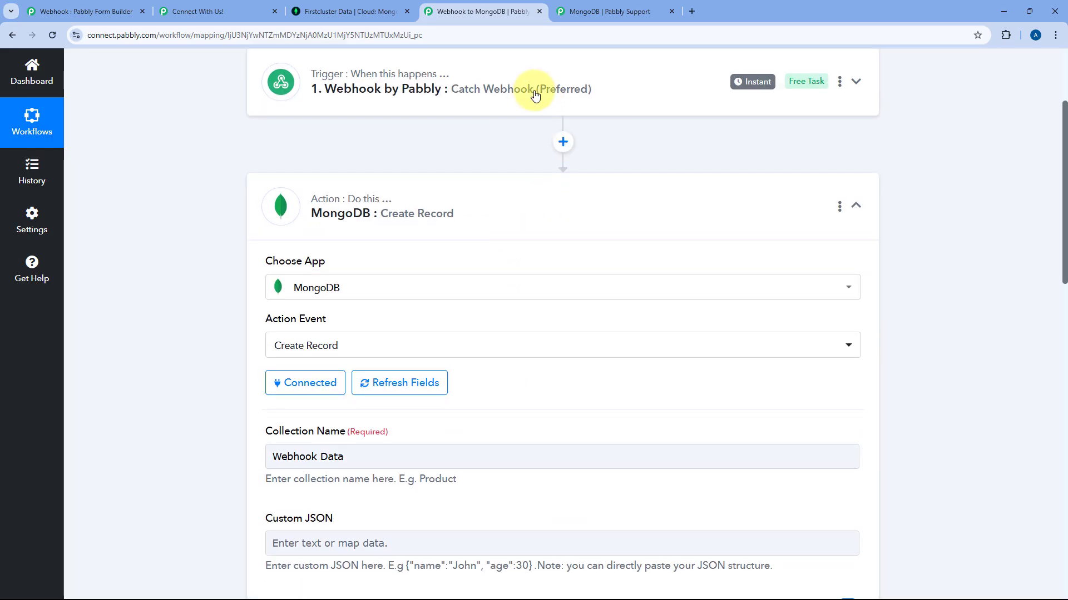
Expand the webhook trigger and the MongoDB Create Record action to review them.
left_click(536, 91)
scroll(205, 273, "down", 10)
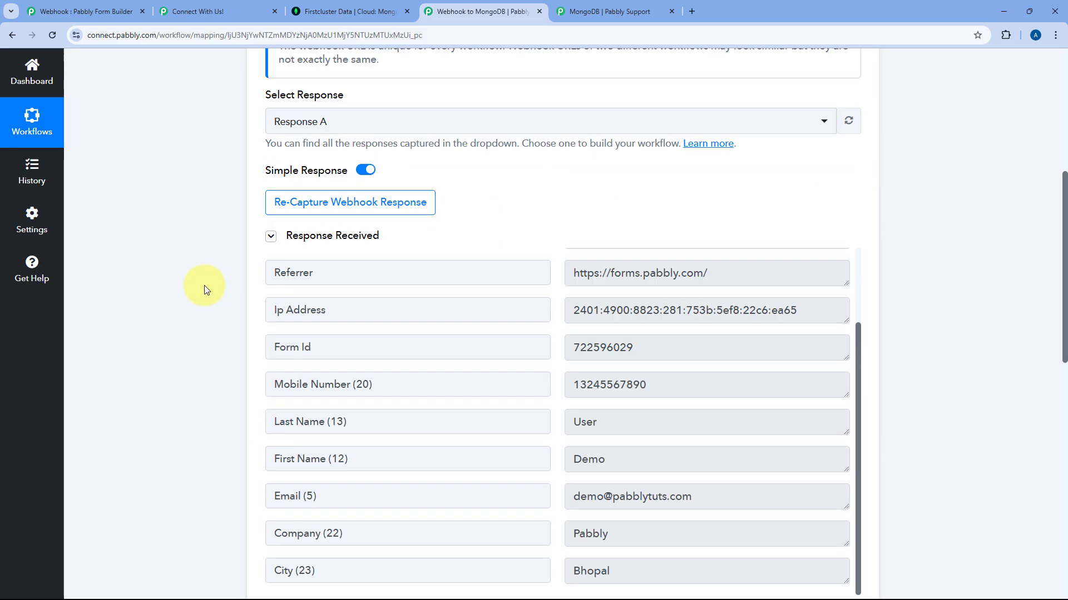
scroll(585, 276, "down", 2)
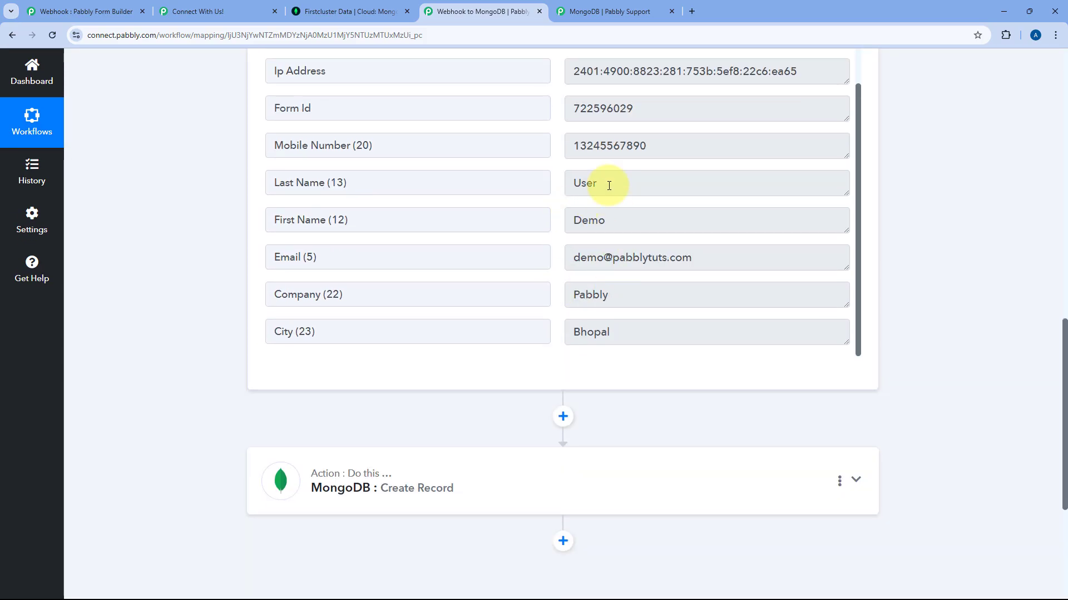
scroll(511, 328, "down", 2)
left_click(460, 307)
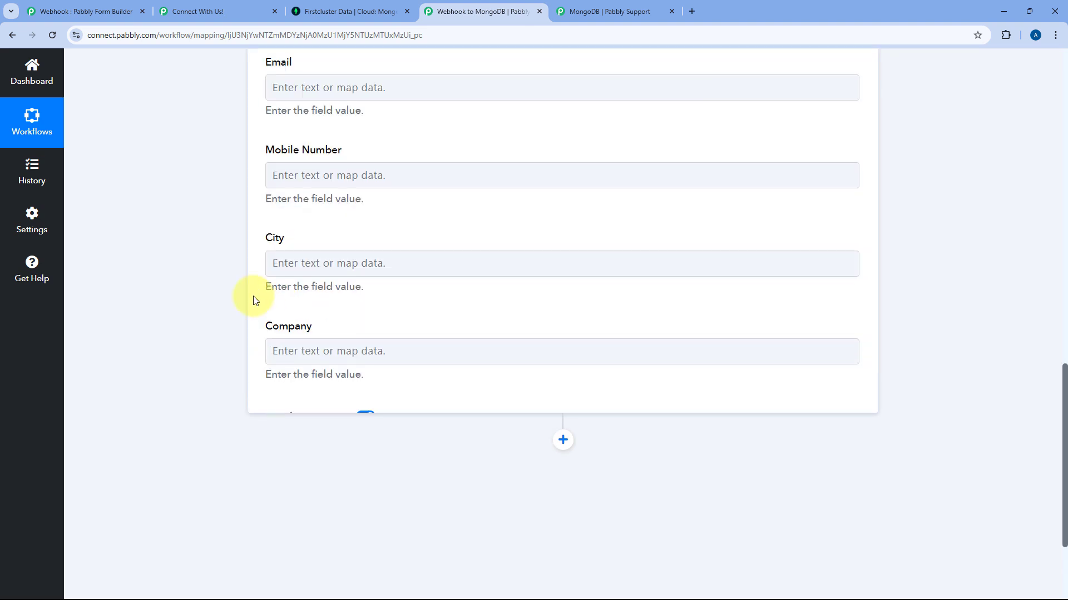
scroll(237, 323, "up", 4)
scroll(237, 324, "up", 6)
scroll(237, 324, "down", 7)
Map the Name key to the webhook's First Name followed by Last Name.
left_click(289, 222)
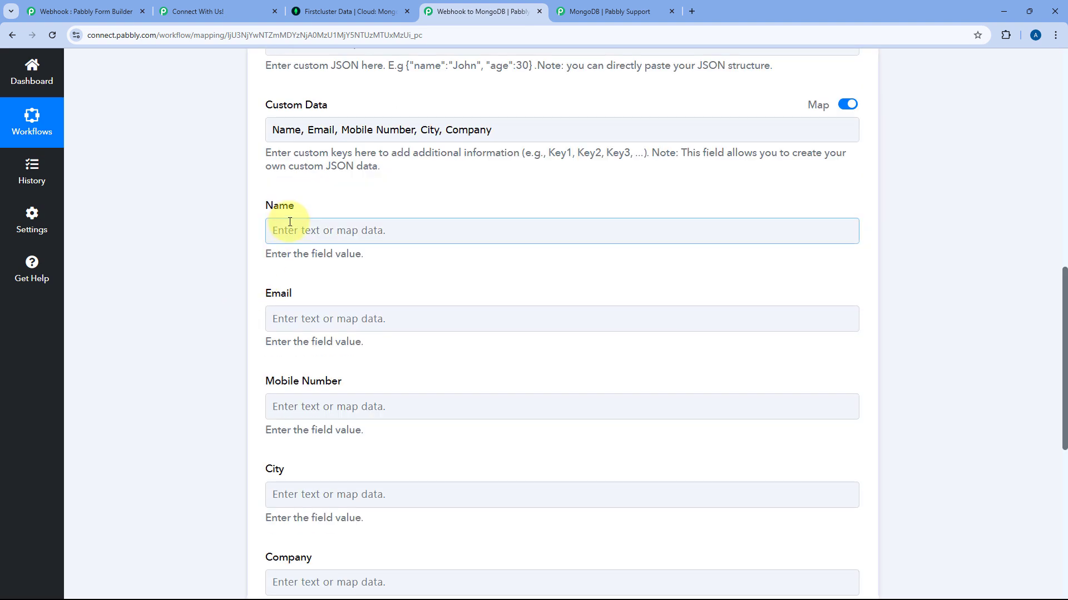
left_click(309, 230)
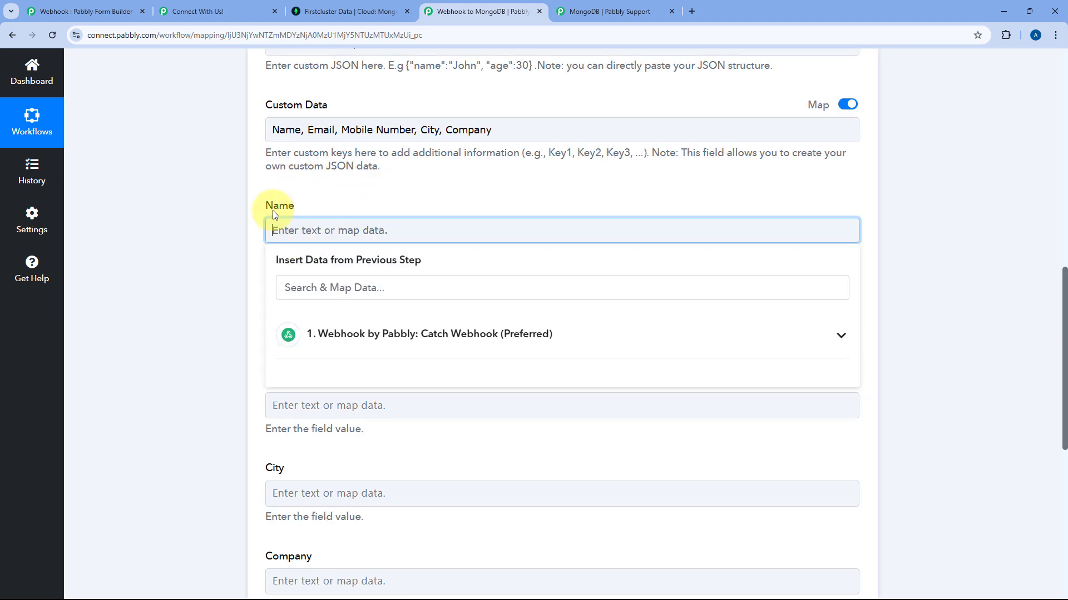
left_click(417, 334)
scroll(255, 305, "down", 2)
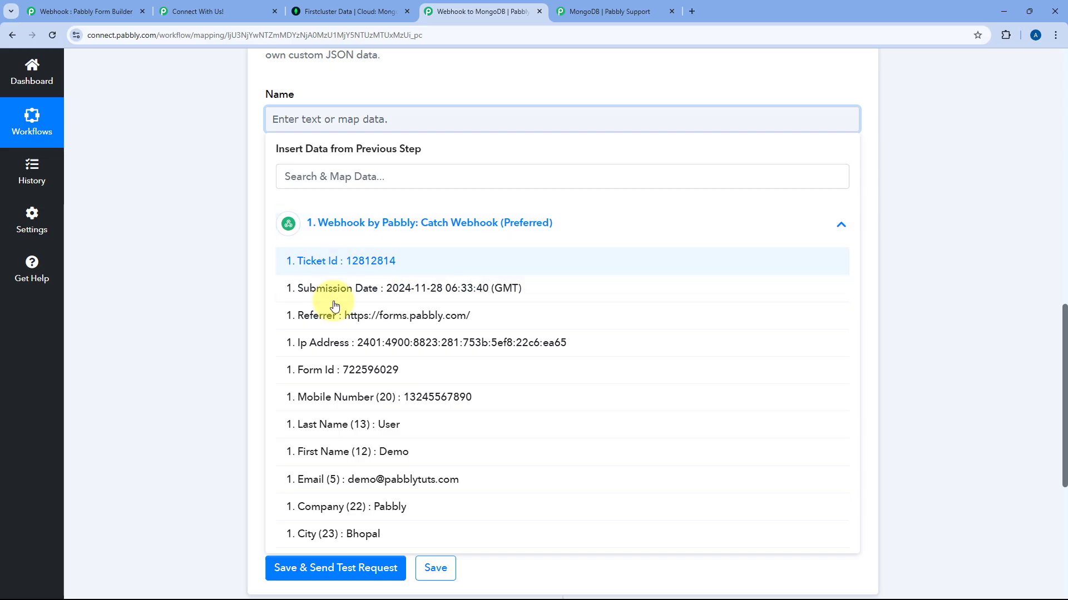
left_click(334, 453)
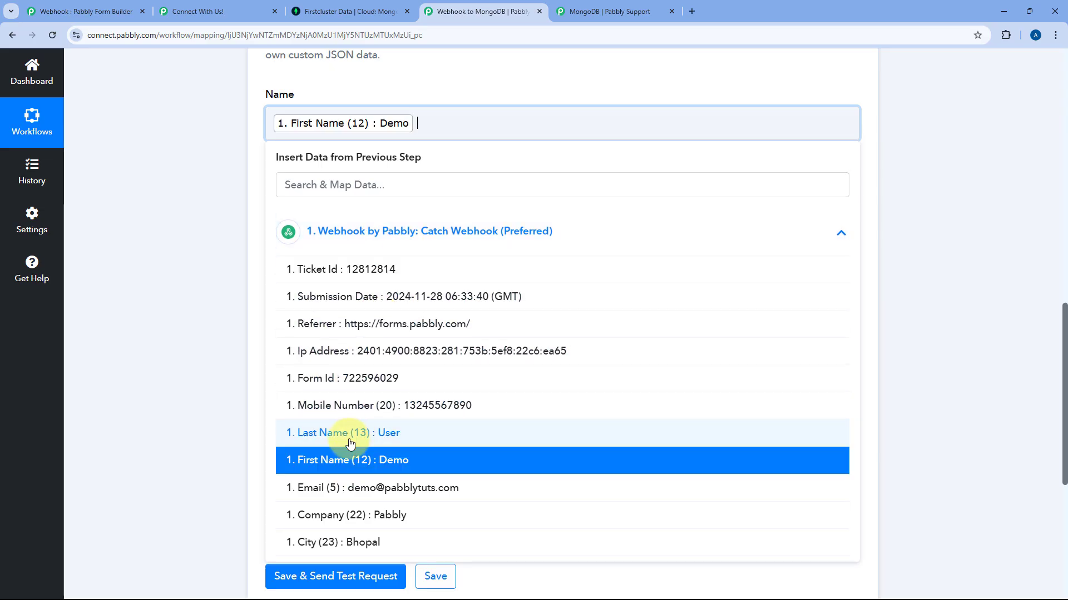
left_click(357, 434)
left_click(466, 79)
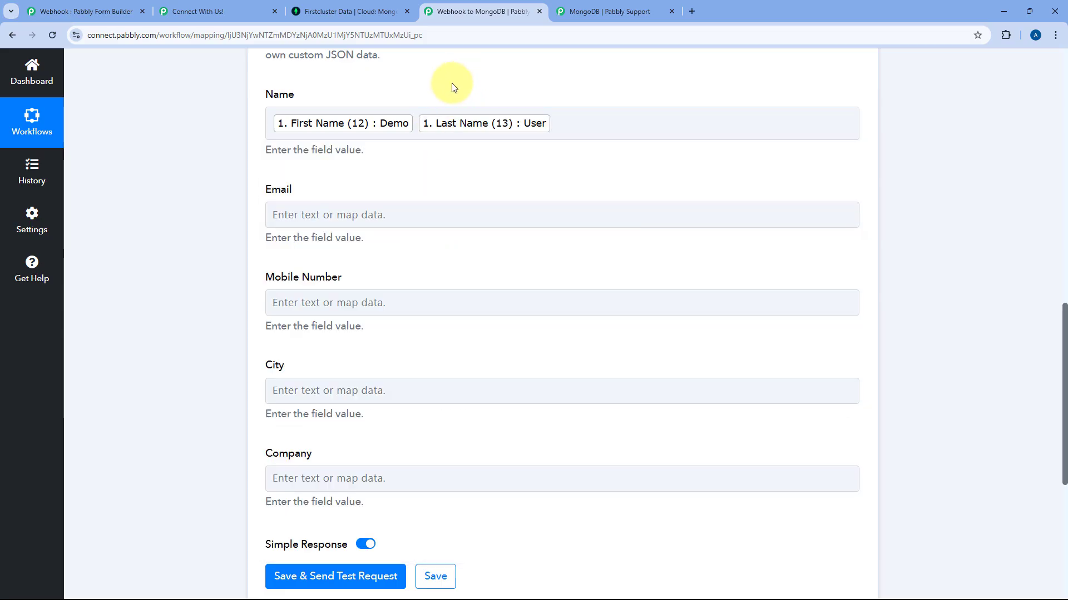
scroll(477, 70, "up", 3)
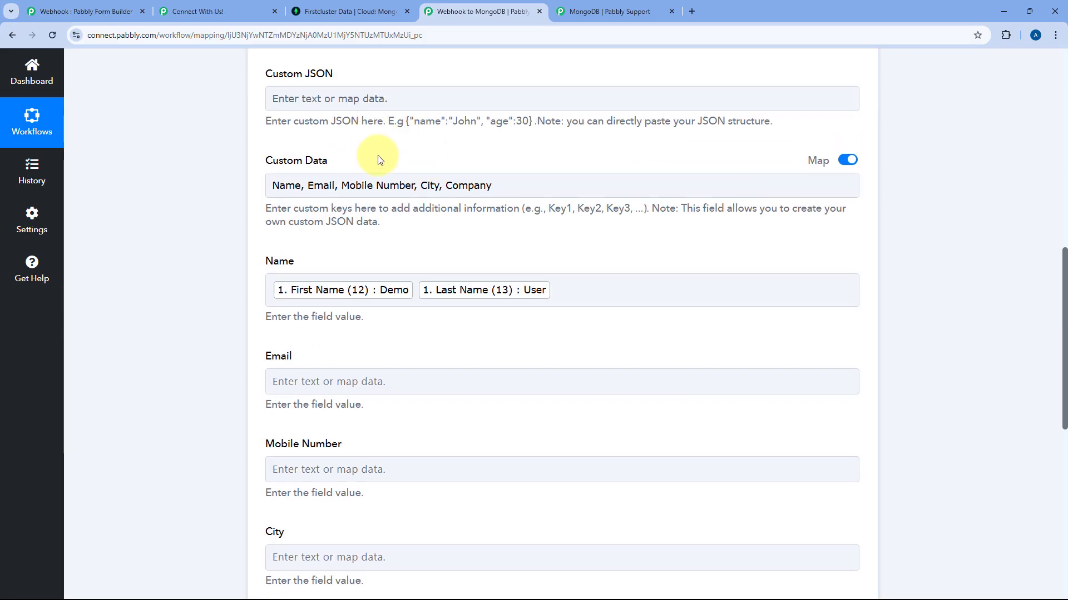
left_click(458, 176)
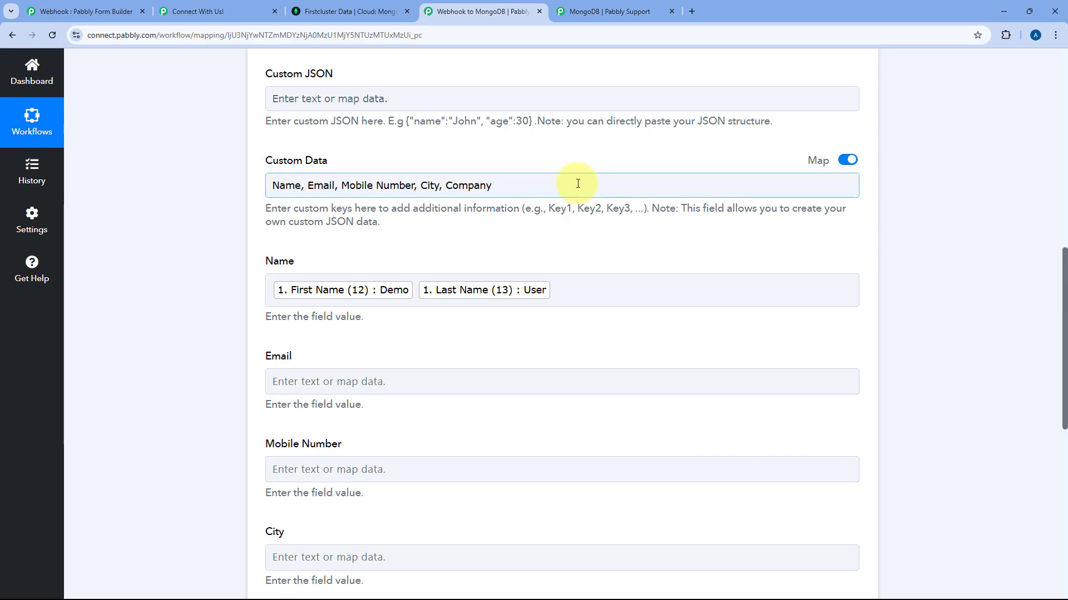
left_click(266, 285)
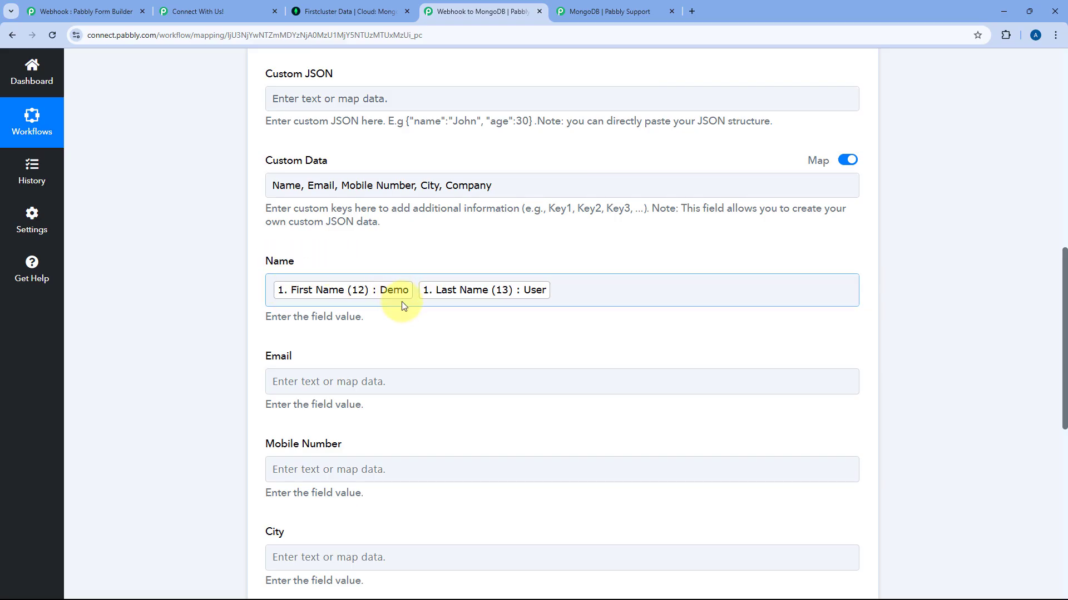
scroll(449, 269, "down", 1)
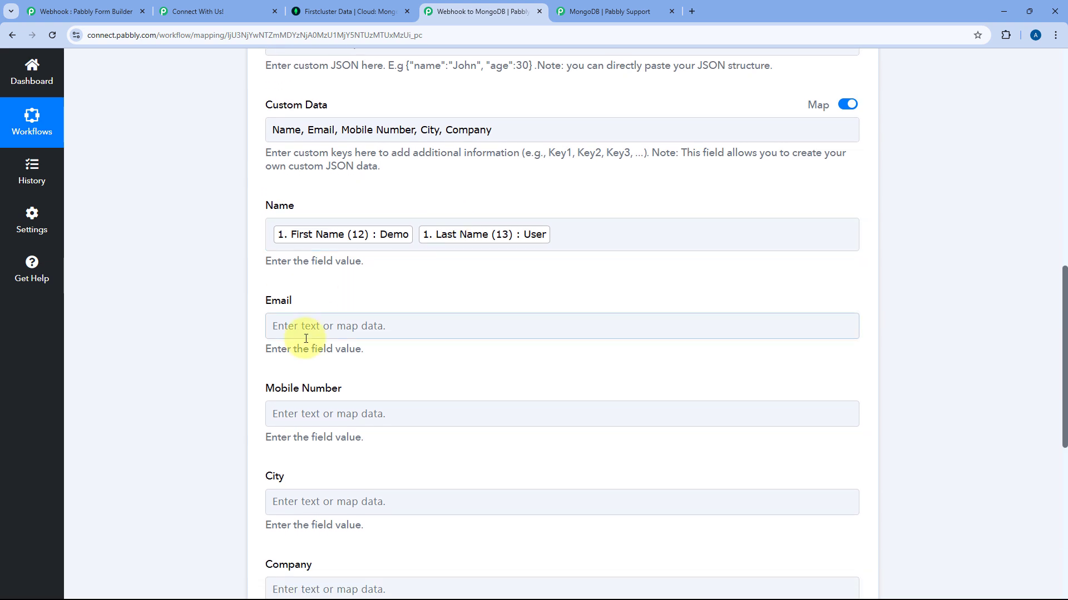
Map the Email key to the submitted email address from the webhook.
left_click(325, 324)
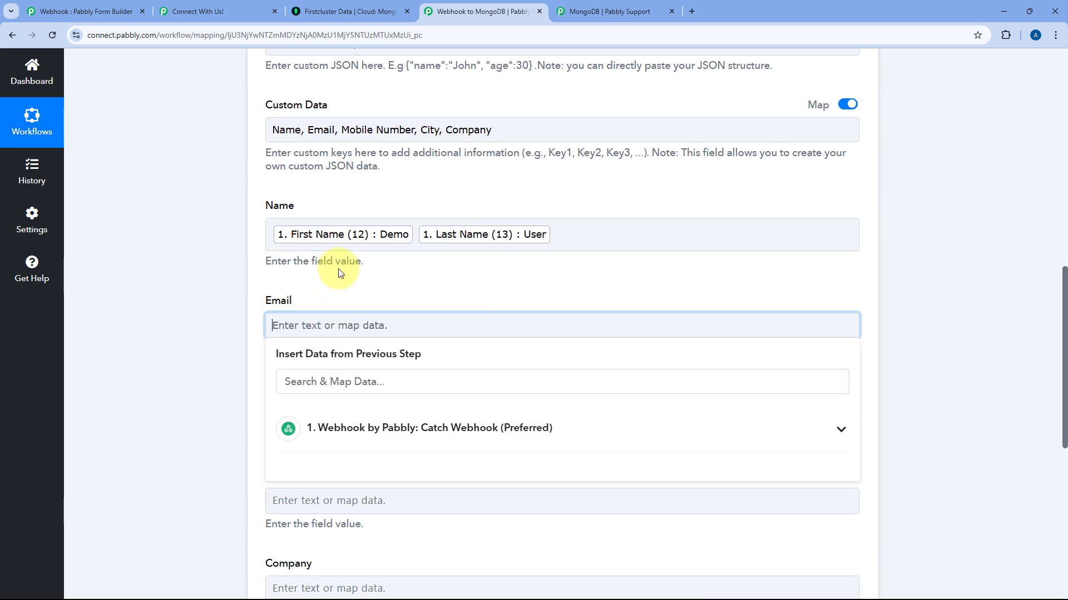
scroll(315, 233, "down", 1)
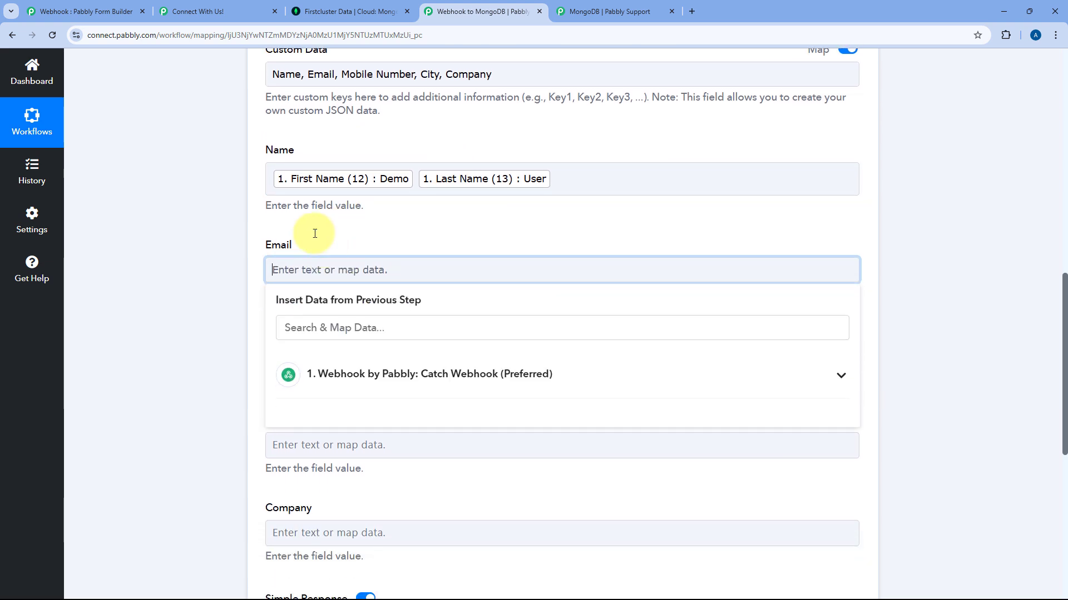
left_click(370, 378)
scroll(388, 424, "down", 3)
left_click(394, 515)
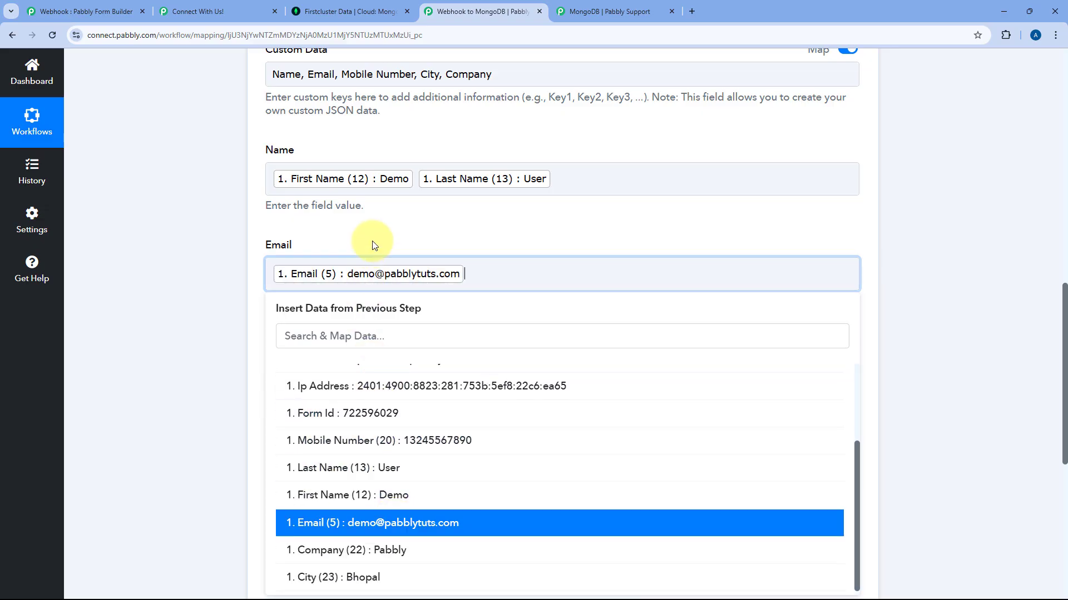
left_click(369, 229)
scroll(356, 211, "down", 3)
Map Mobile Number and City to the webhook's mobile number and city (Bhopal) fields.
left_click(348, 198)
left_click(376, 303)
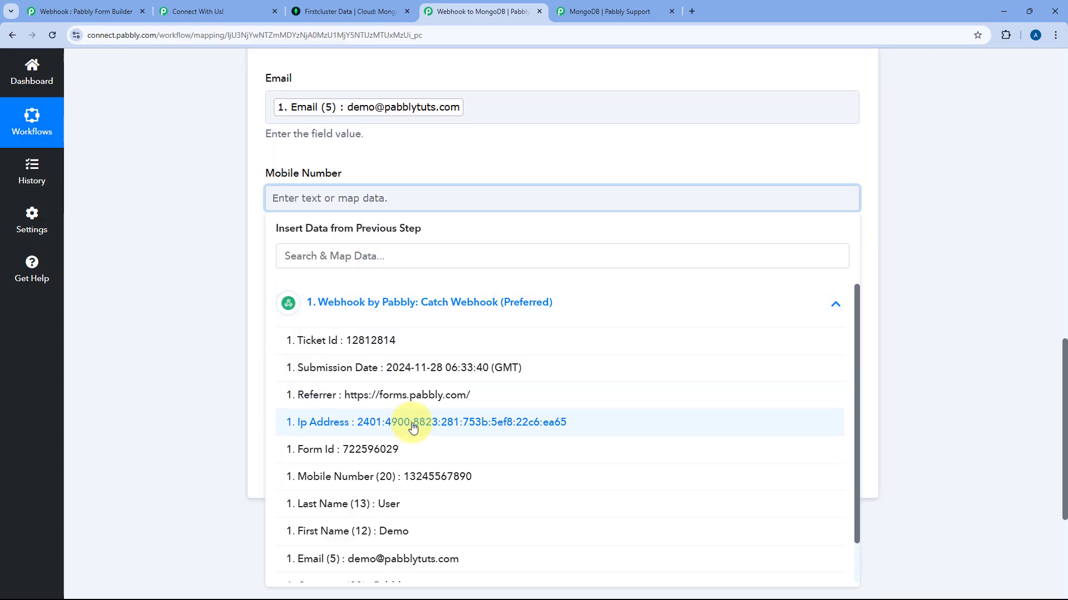
scroll(445, 389, "down", 1)
left_click(417, 444)
left_click(339, 298)
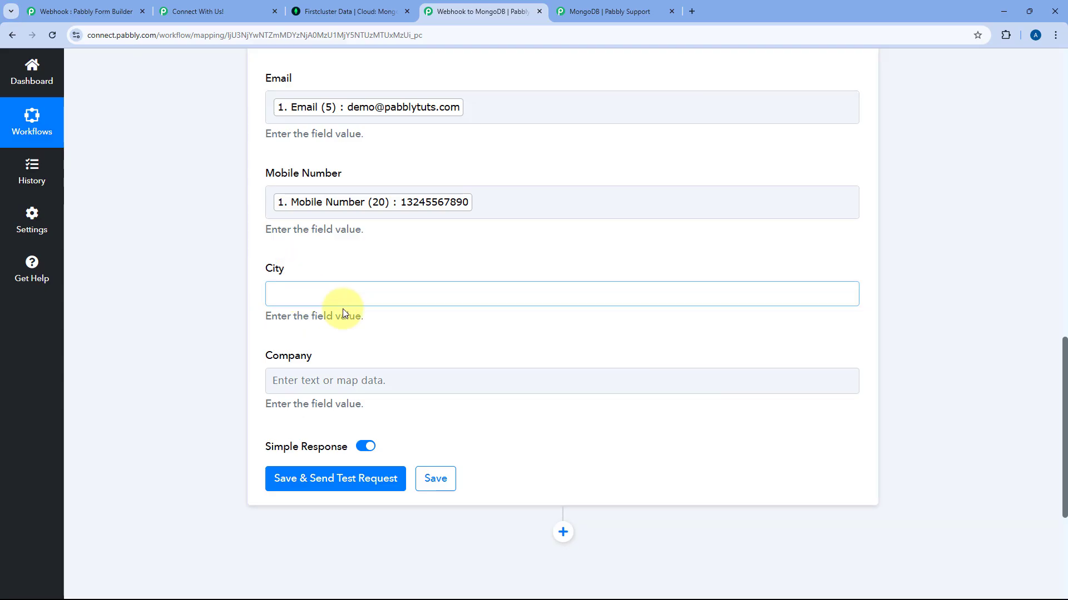
scroll(398, 329, "down", 2)
left_click(389, 289)
scroll(397, 500, "down", 1)
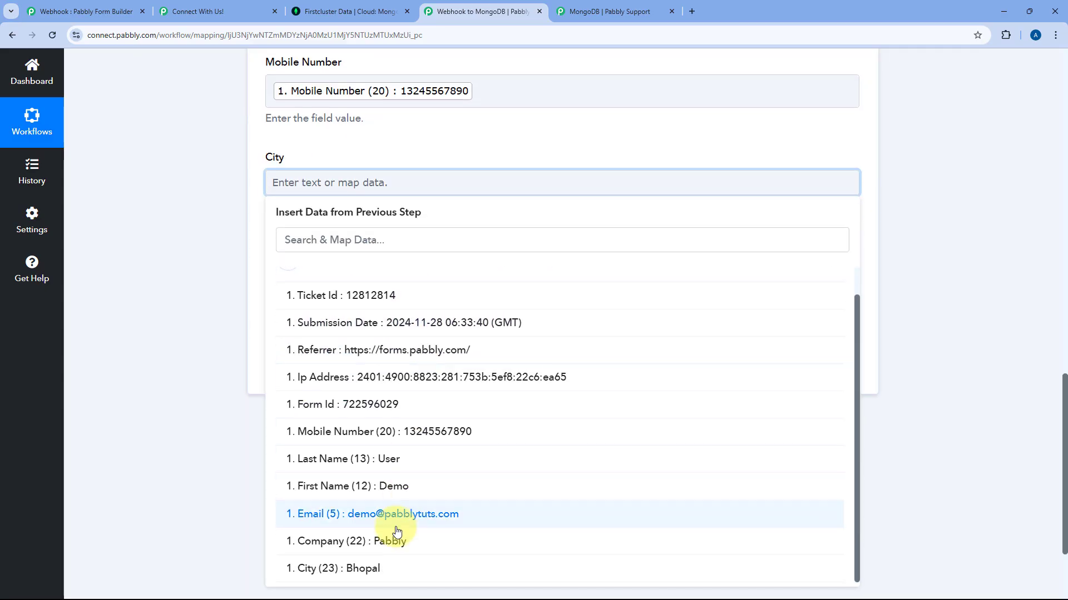
left_click(369, 569)
Map the Company key to the webhook's company field (Pabbly).
left_click(250, 322)
left_click(272, 277)
left_click(406, 399)
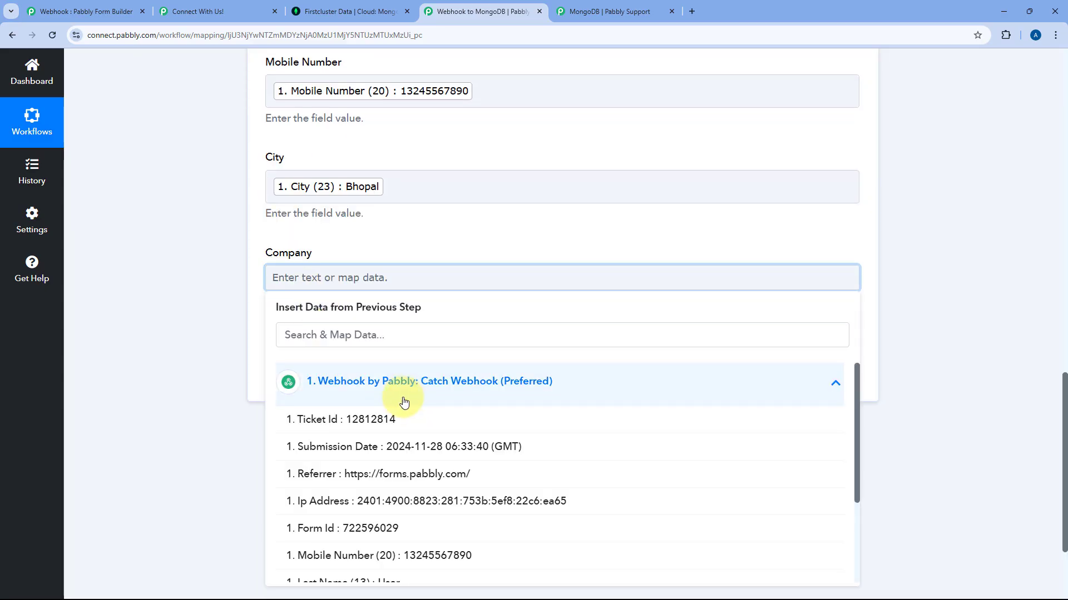
scroll(410, 522, "down", 2)
left_click(384, 541)
left_click(415, 228)
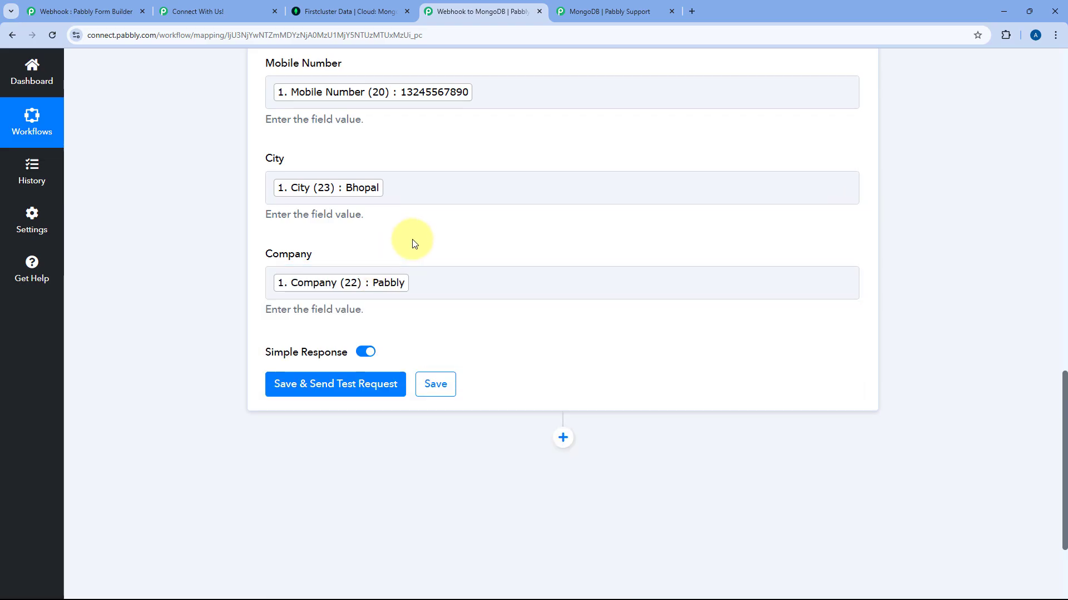
scroll(415, 241, "up", 9)
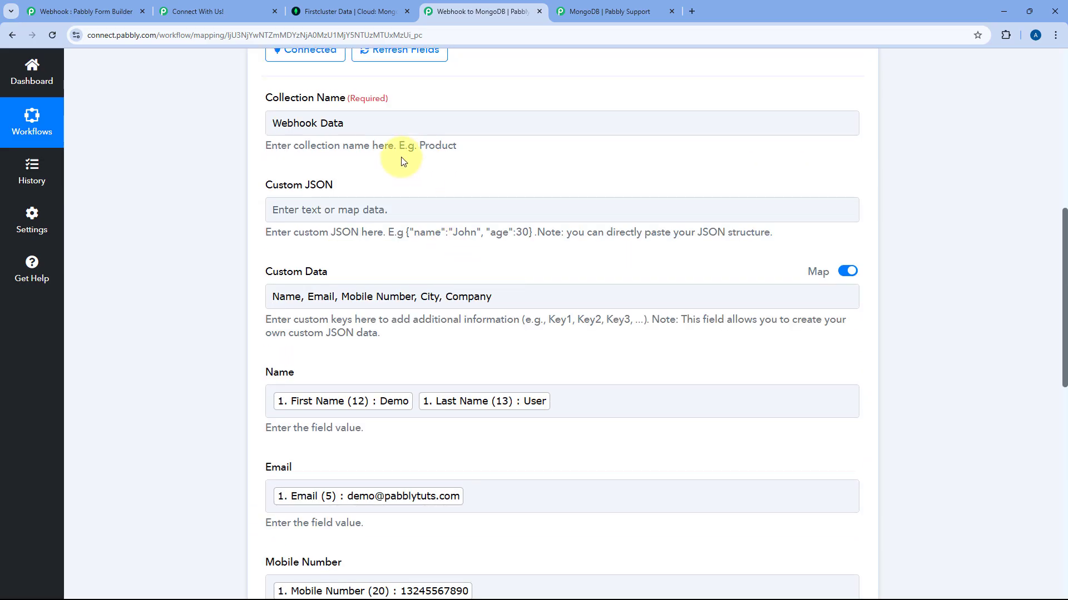
Review the custom data fields mapped in the MongoDB Create Record action and send a test record.
scroll(459, 212, "down", 2)
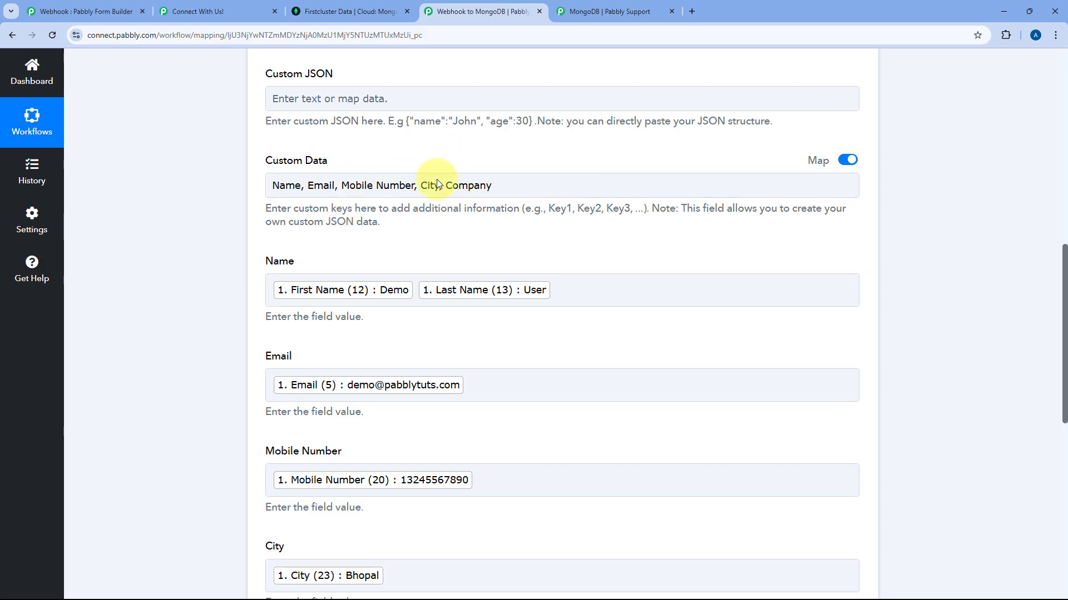
left_click(348, 192)
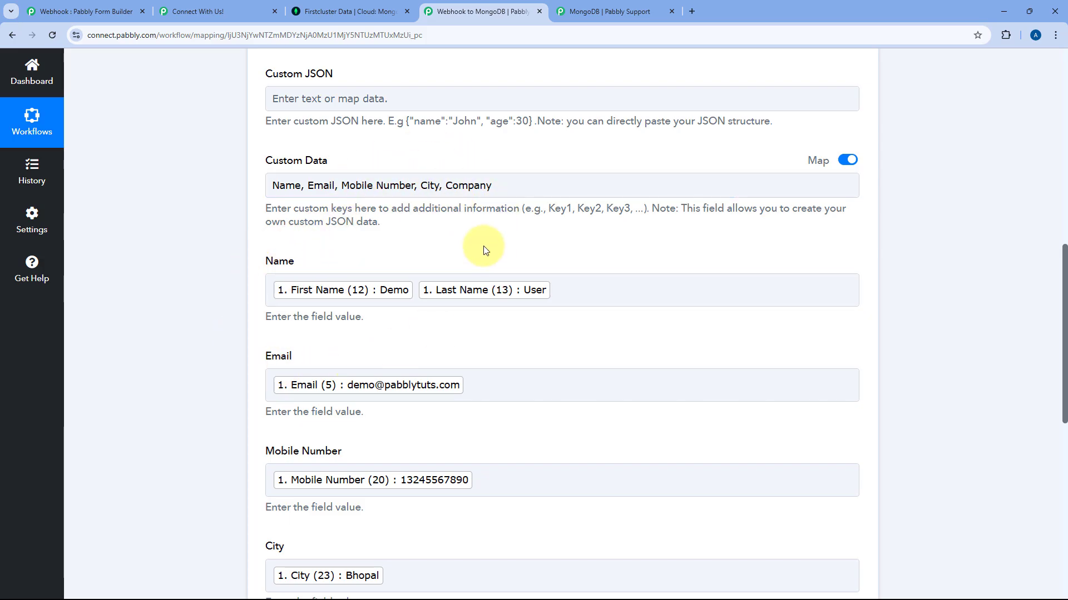
scroll(484, 247, "down", 8)
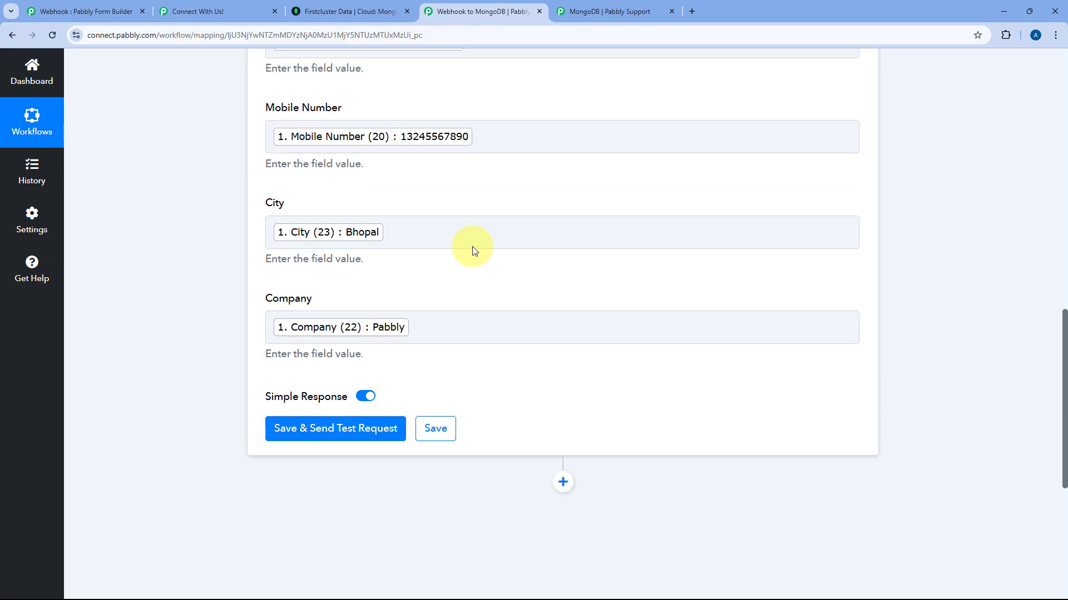
left_click(356, 332)
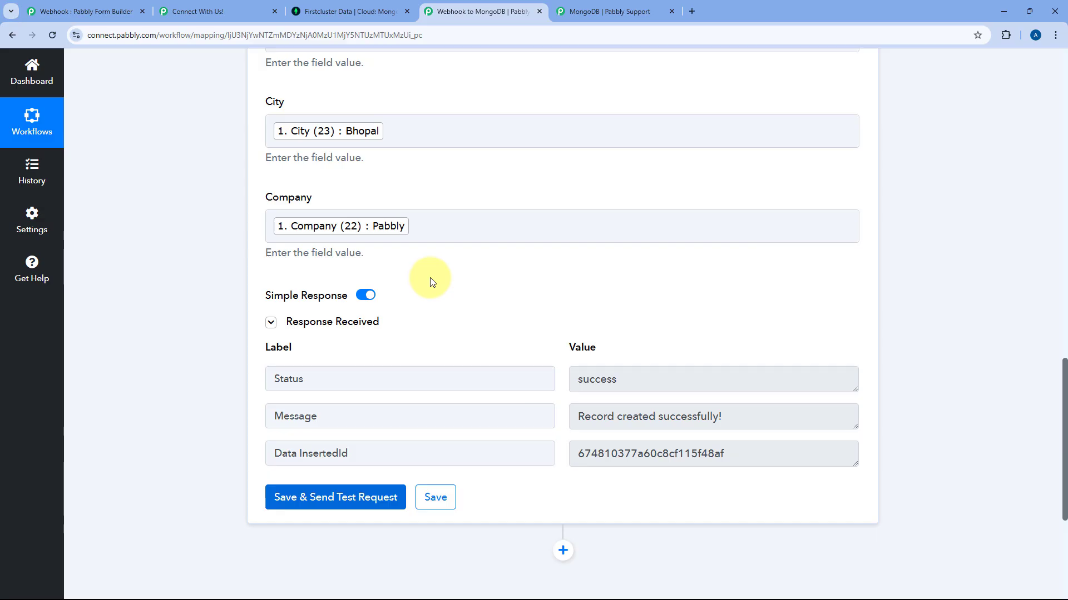
Check the successful Create Record test response, then move to the MongoDB Atlas collection.
scroll(438, 287, "up", 5)
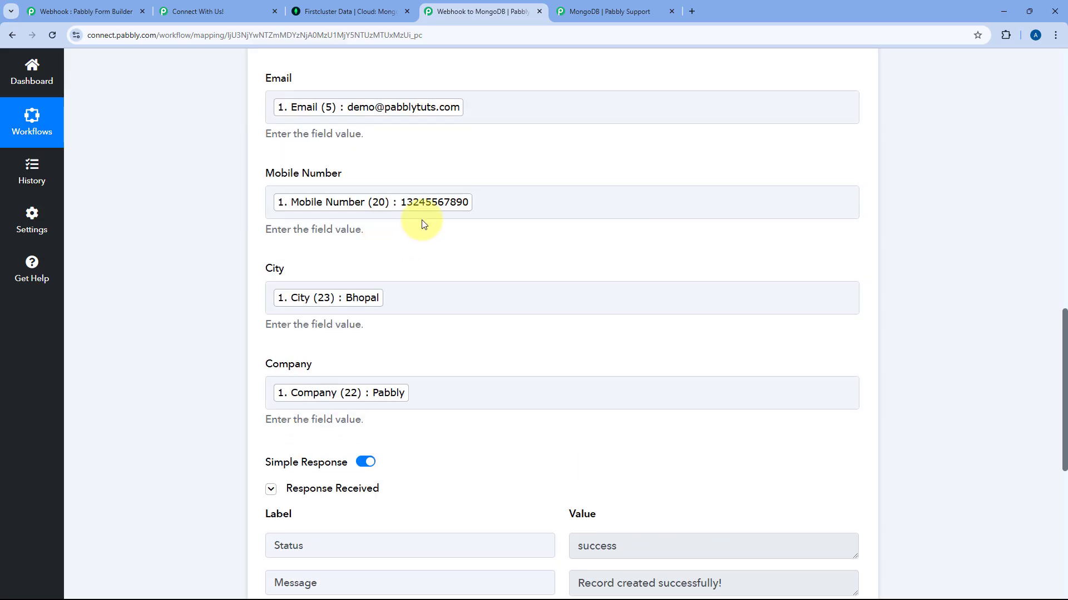
scroll(439, 219, "down", 1)
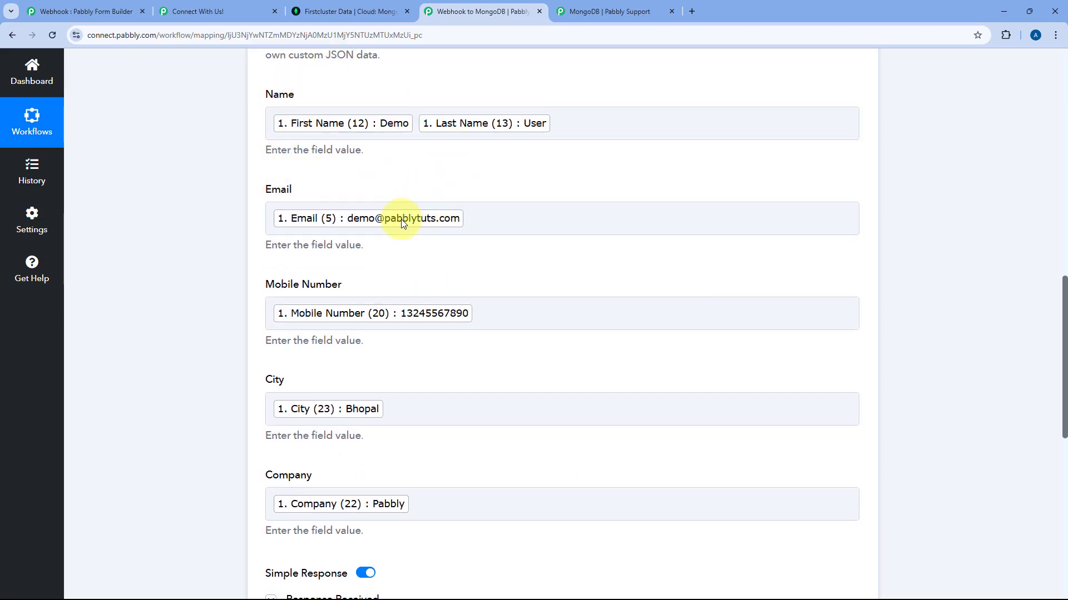
scroll(439, 184, "up", 3)
scroll(444, 219, "up", 9)
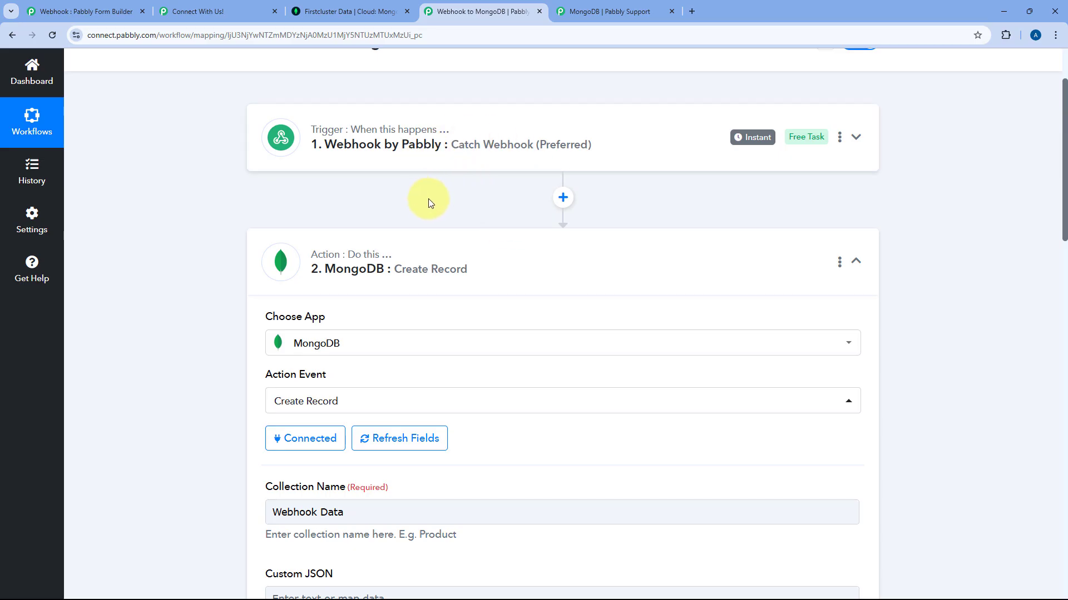
left_click(362, 9)
Reload Pcbase.Webhook Data and check the new document's Name, Email, City Bhopal and Company Pabbly.
left_click(51, 36)
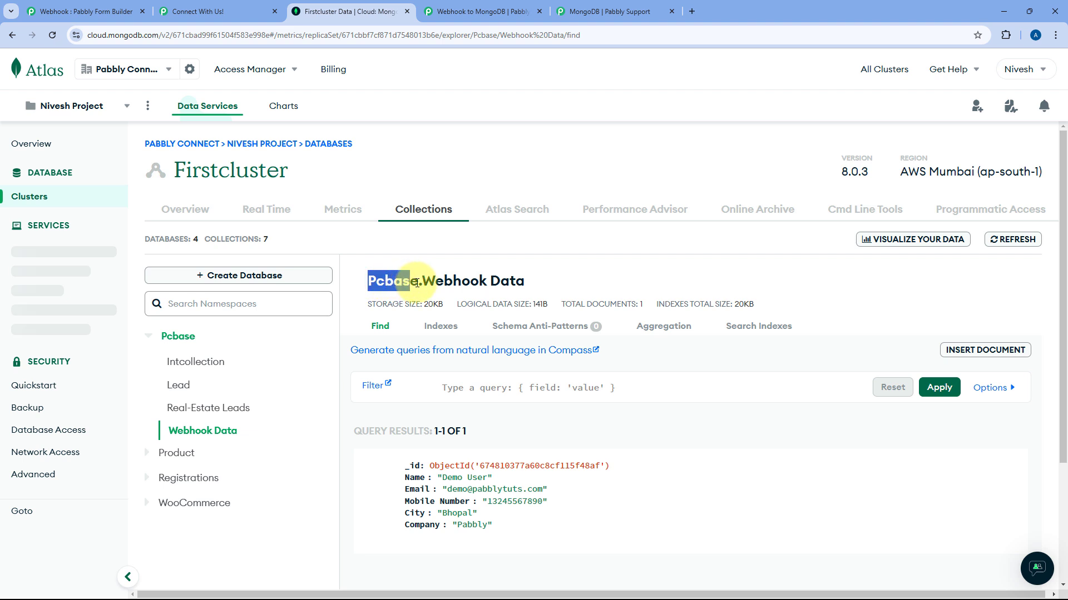
left_click_drag(417, 283, 523, 281)
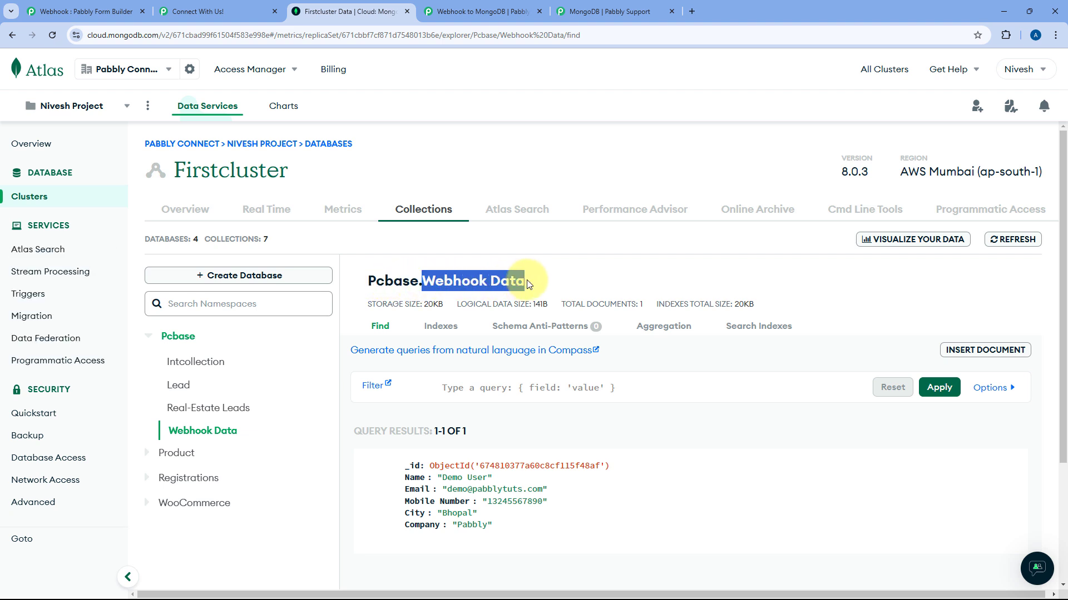
scroll(512, 371, "down", 2)
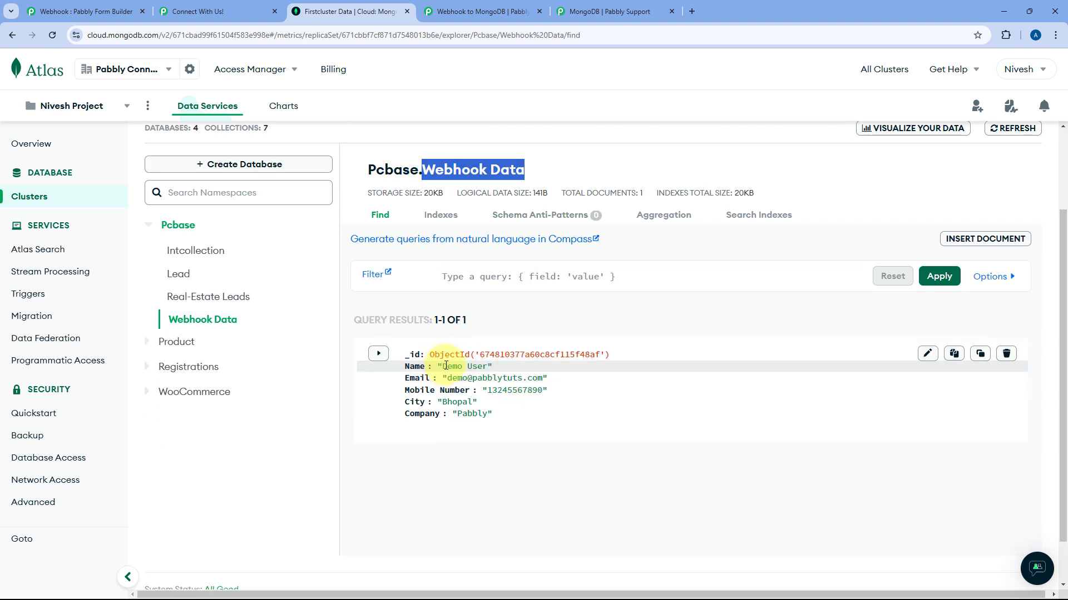
left_click_drag(445, 366, 489, 392)
left_click(543, 388)
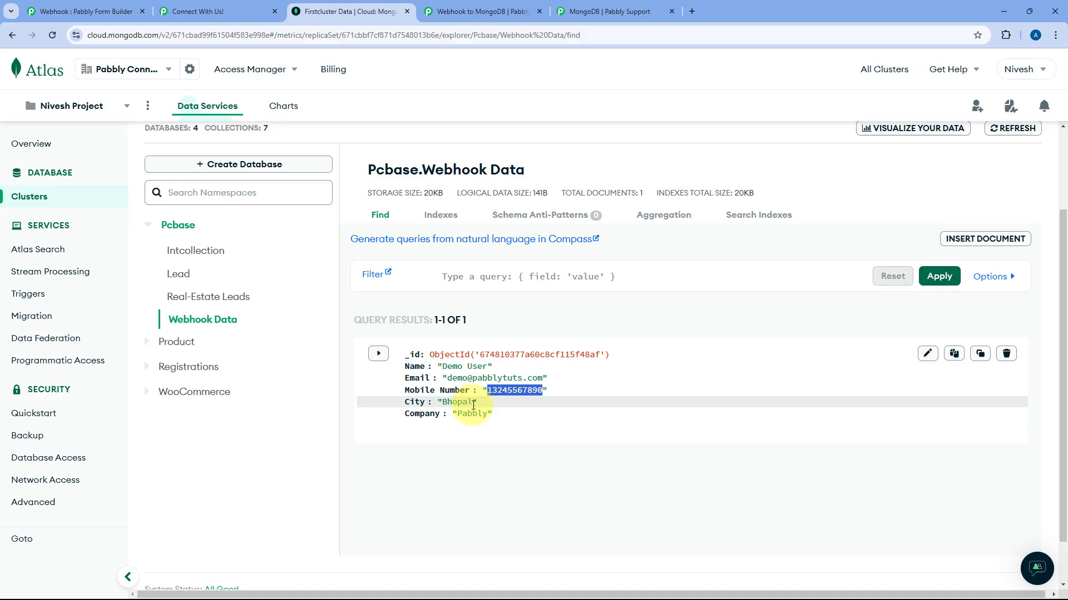
mouse_move(475, 403)
left_mouse_down()
mouse_move(442, 403)
mouse_move(487, 414)
left_mouse_up()
left_click(502, 321)
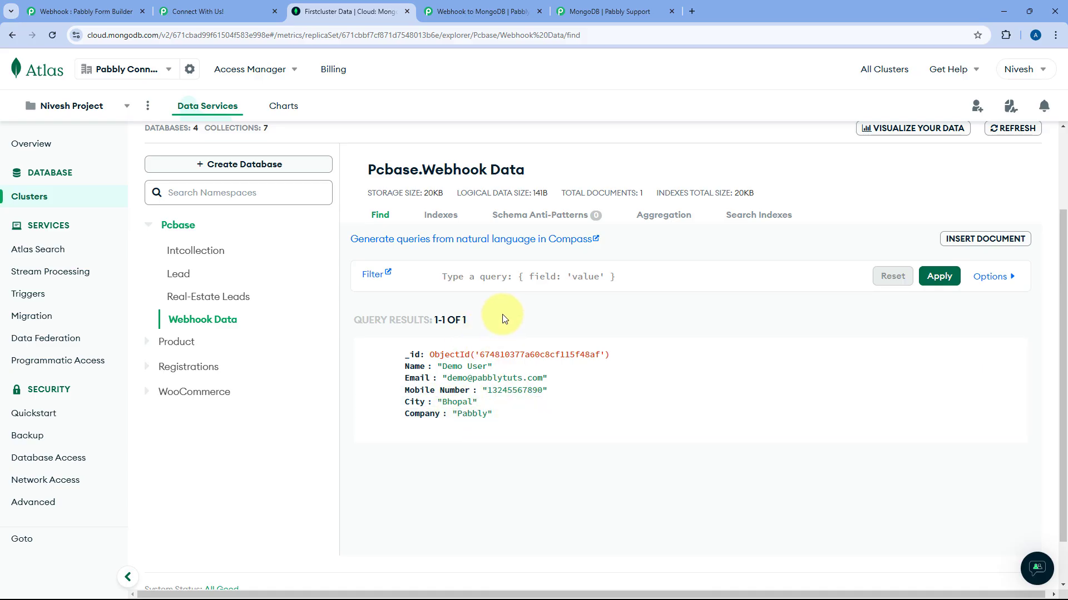
Return to the Webhook to MongoDB workflow and collapse the MongoDB action step.
left_click(483, 14)
left_click(580, 259)
scroll(649, 202, "up", 2)
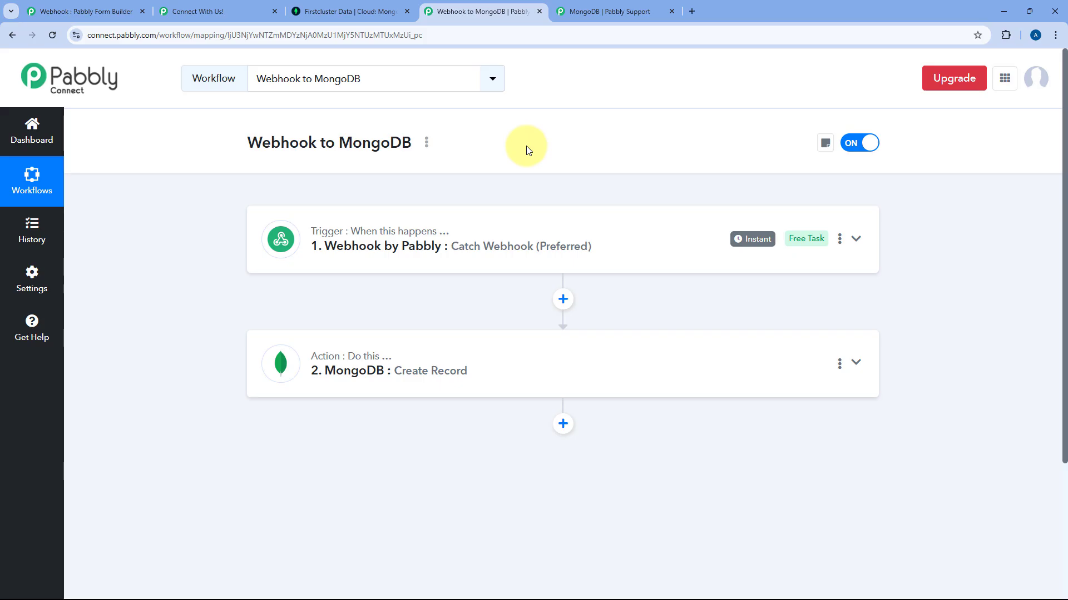
Reload the Connect With Us form for a blank copy, then return to the workflow.
left_click(198, 11)
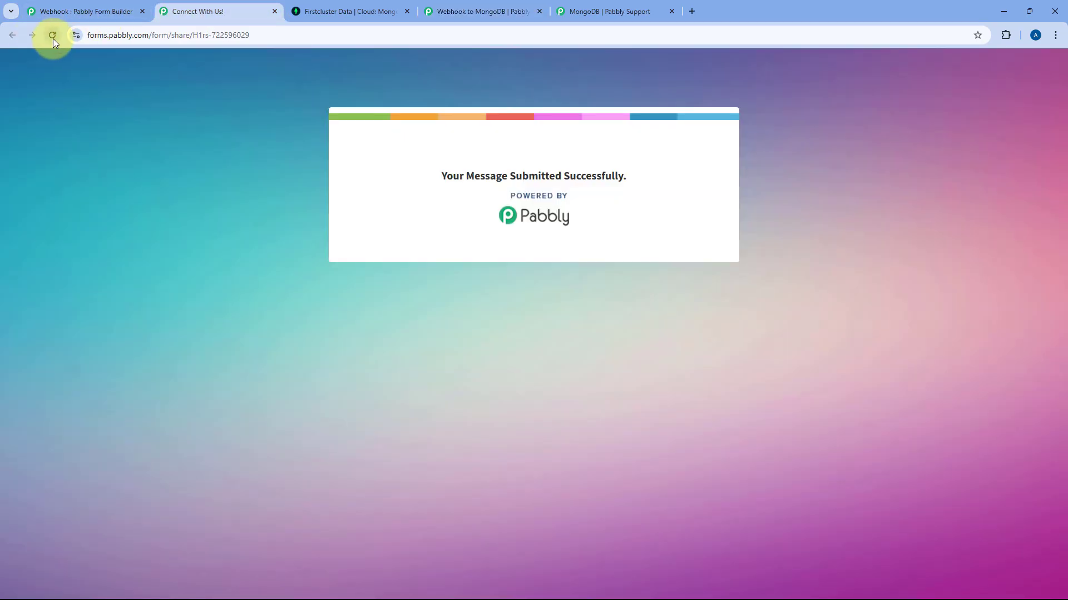
left_click(52, 37)
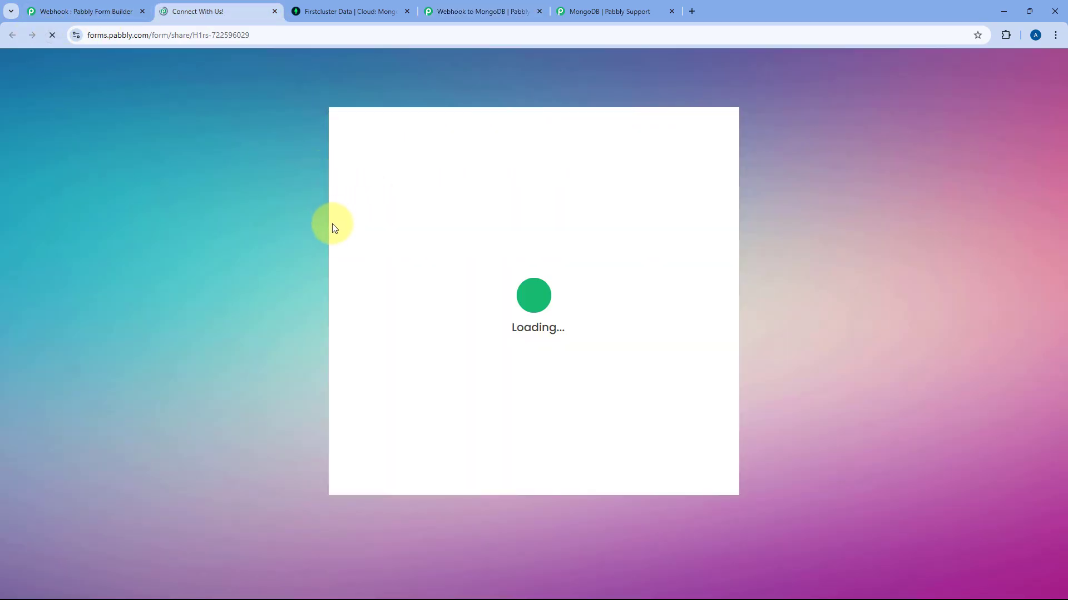
left_click(497, 11)
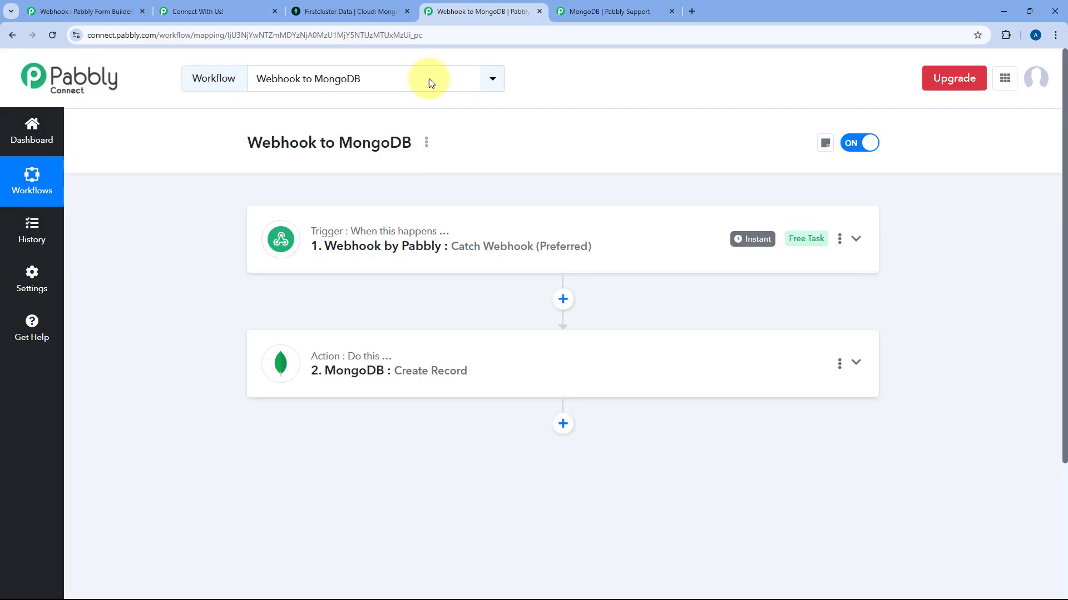
Submit the Connect With Us form with a test name, e-mail, mobile number, company Google and city Delhi.
left_click(197, 11)
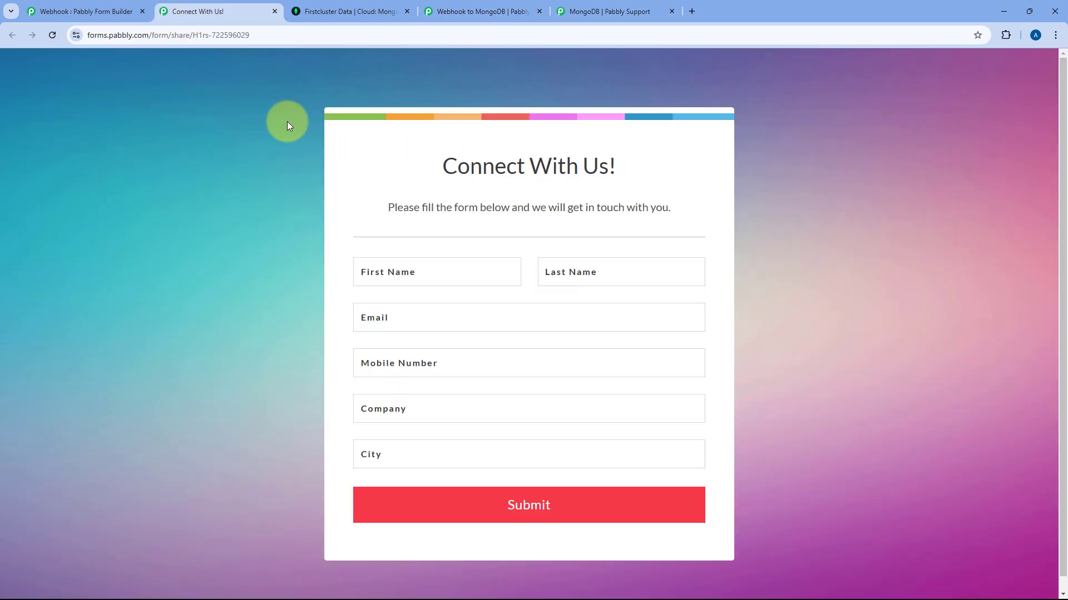
left_click(457, 270)
key("Tab")
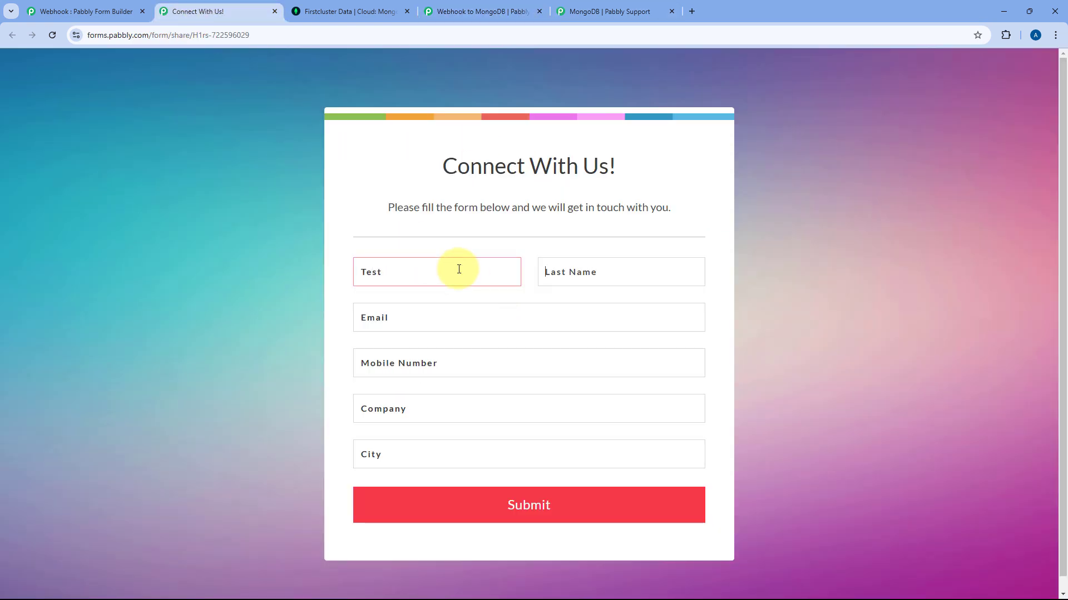
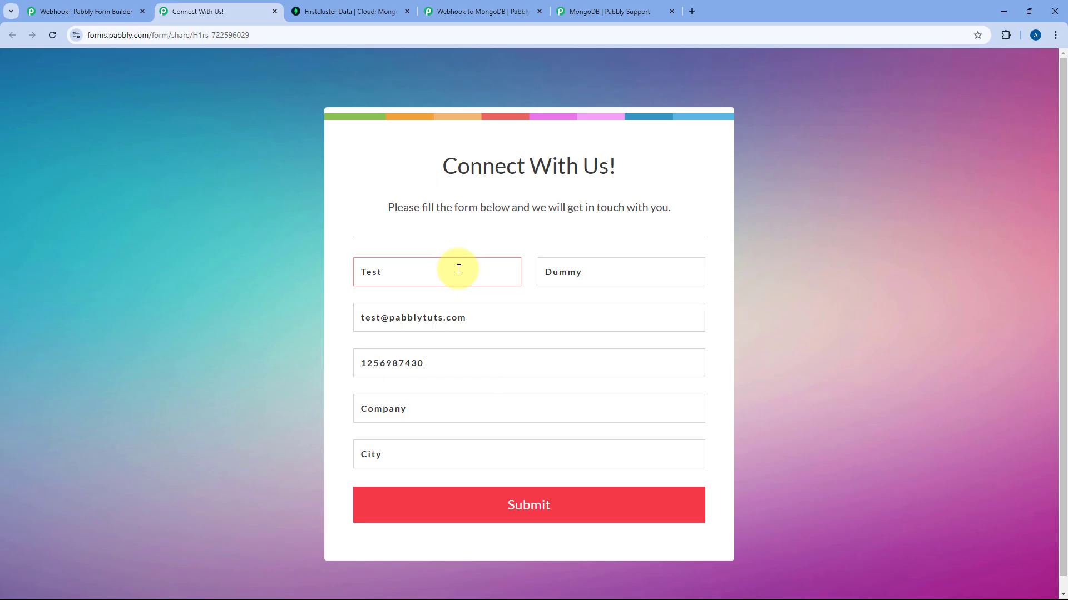
left_click(452, 410)
type("Goo")
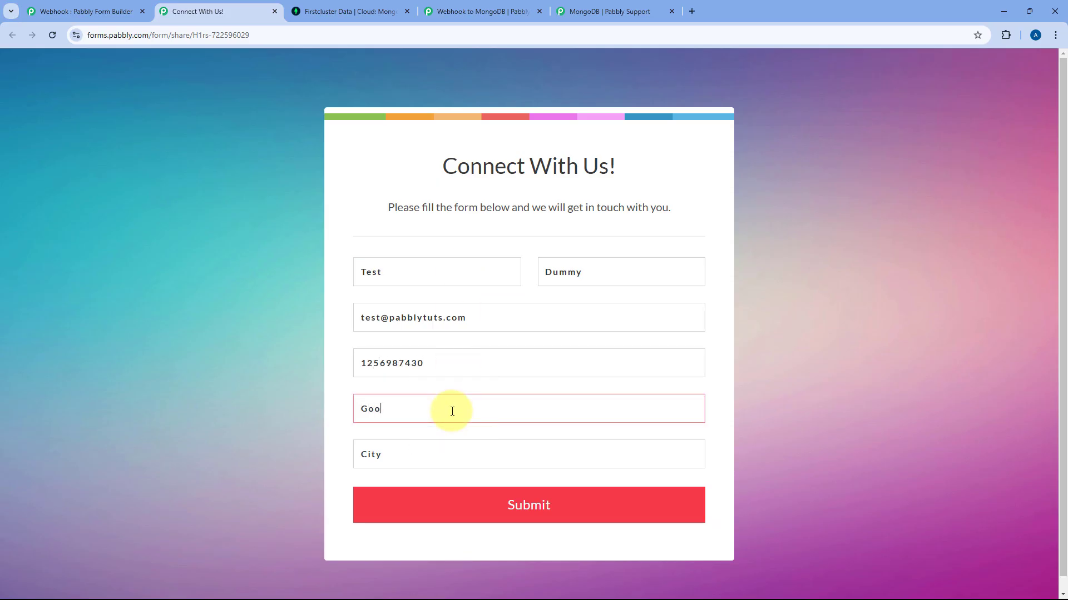
type("legle")
key("Tab")
type("Delh")
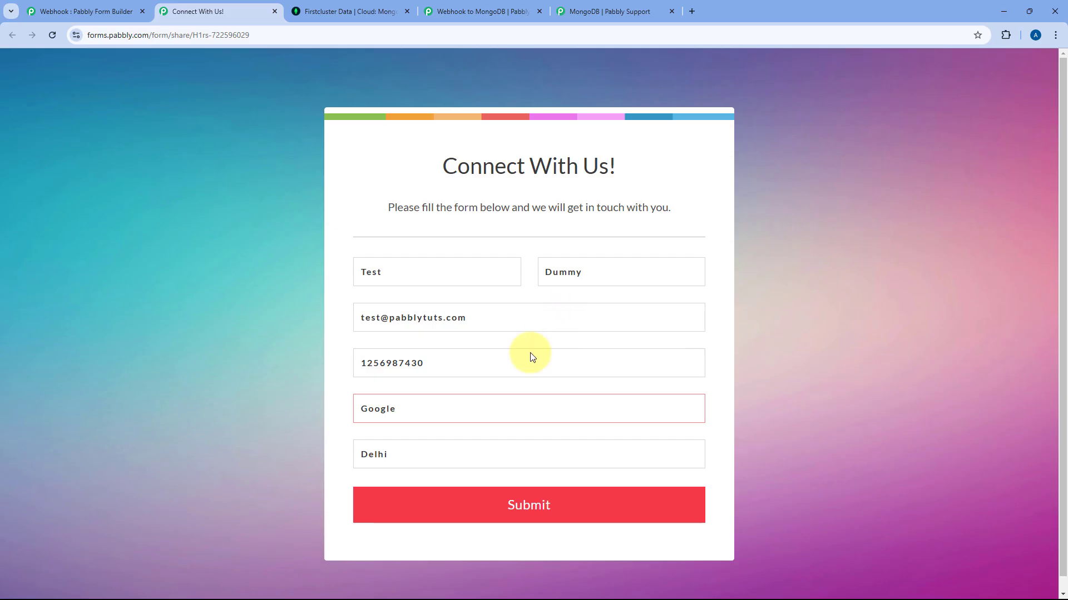
left_click(518, 509)
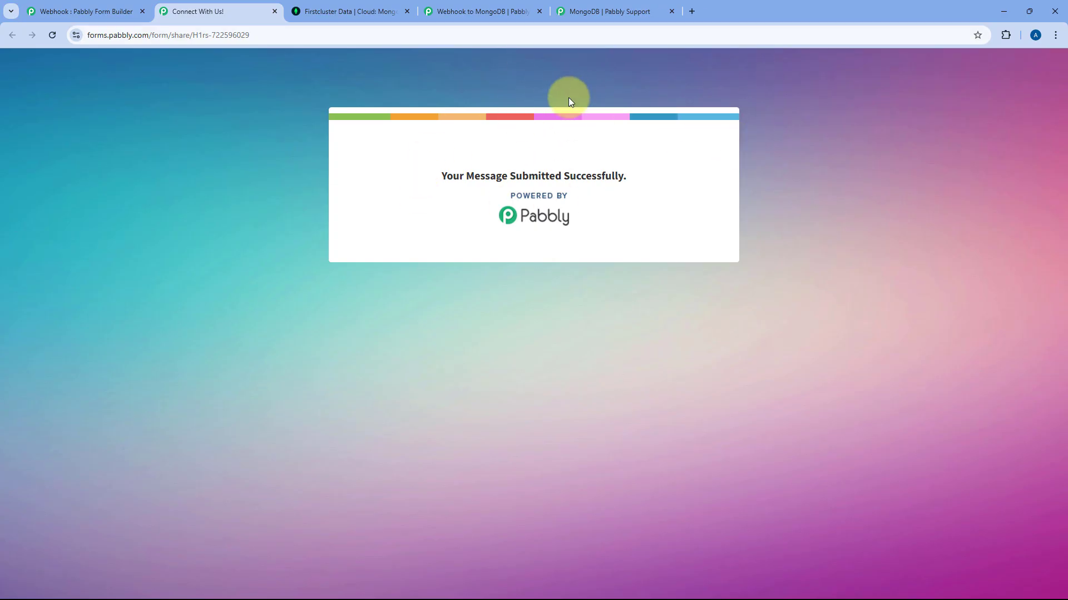
left_click(486, 5)
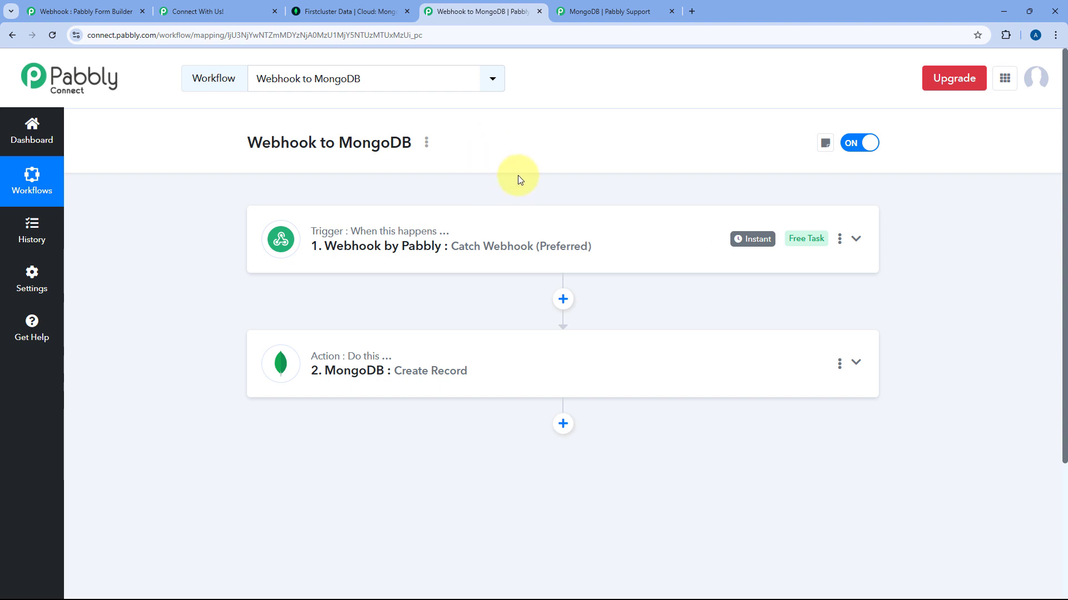
Reload Webhook Data in Atlas and check the second document's Name and Email values.
left_click(376, 6)
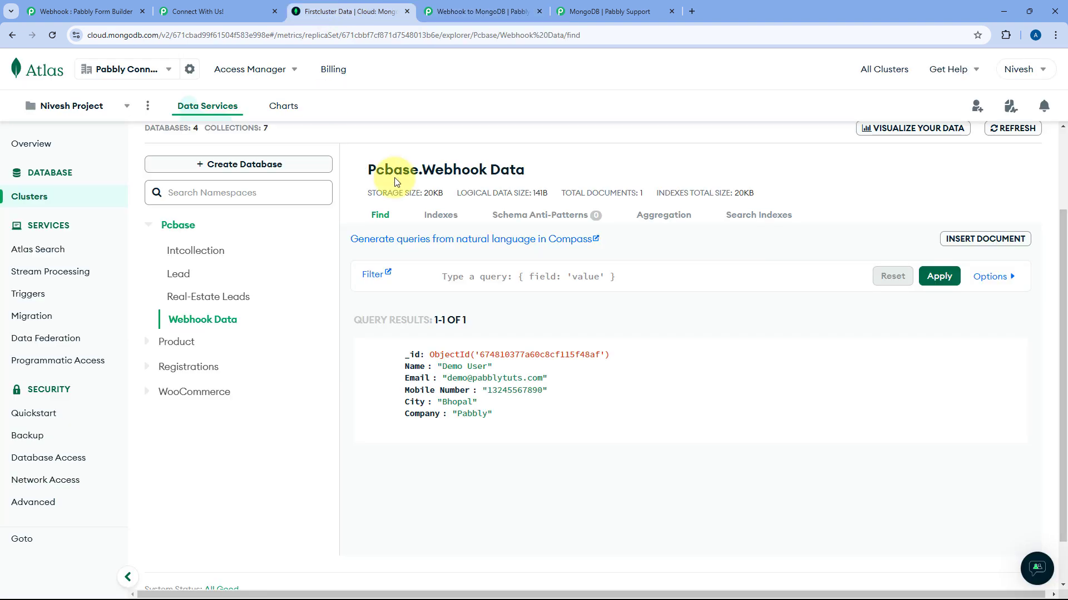
left_click(50, 41)
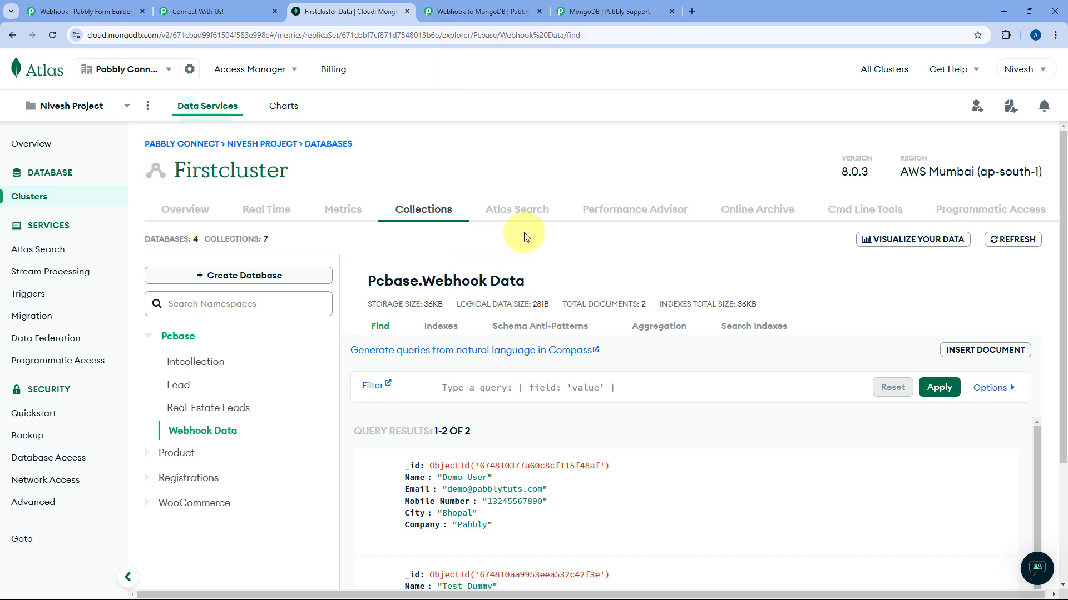
scroll(507, 245, "down", 3)
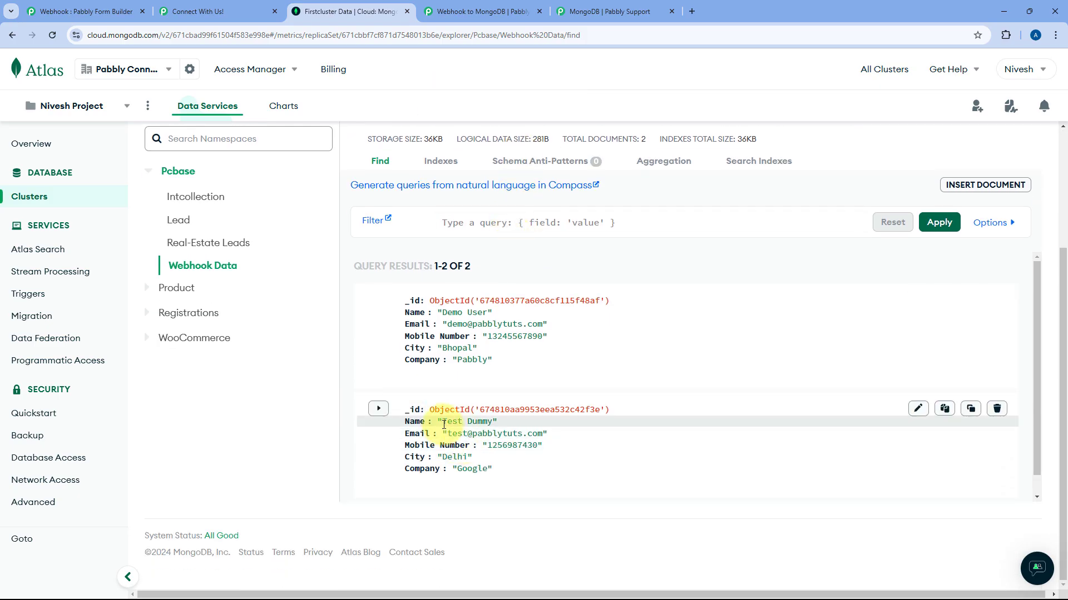
left_click_drag(443, 423, 487, 426)
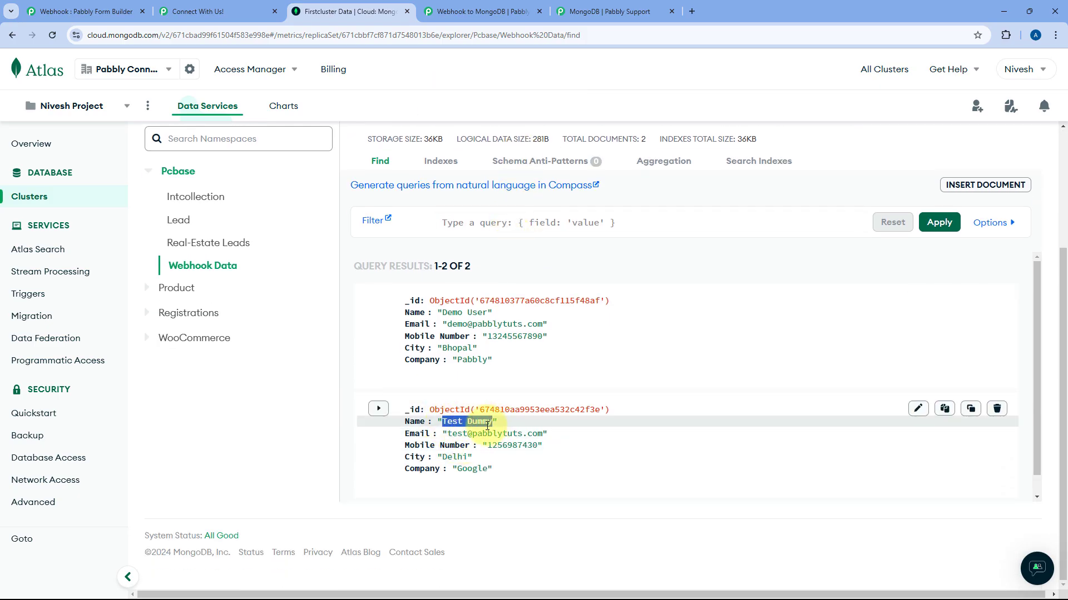
left_click(443, 424)
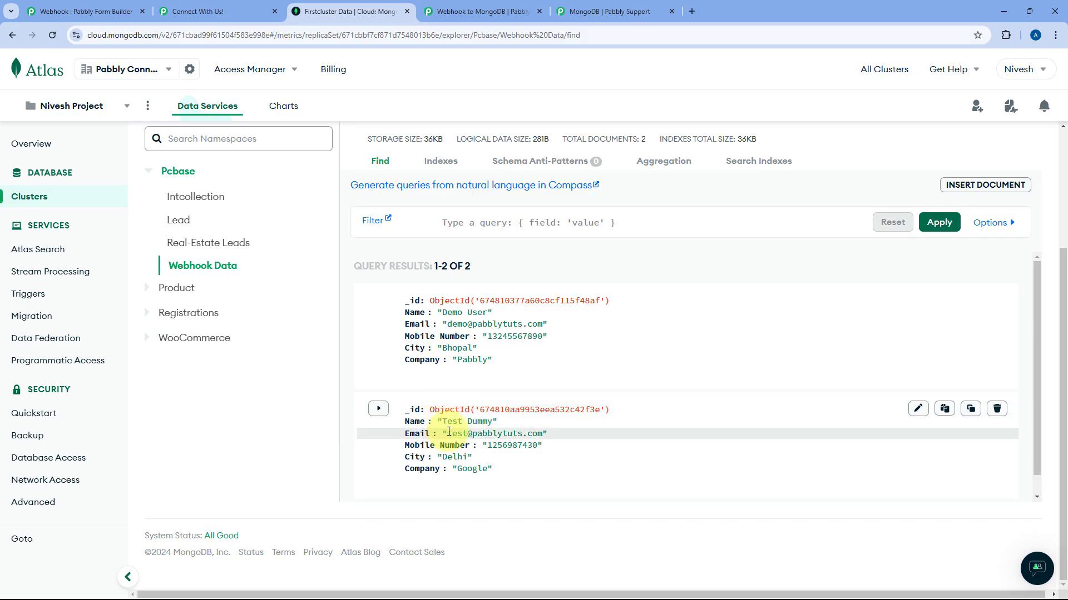
left_click_drag(449, 432, 456, 469)
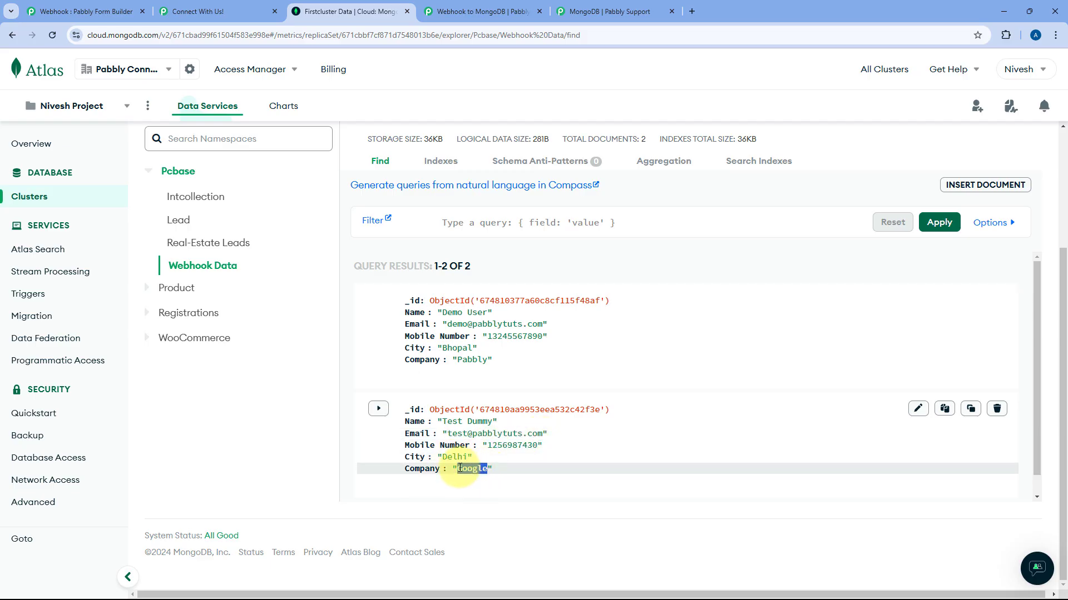
left_click(482, 11)
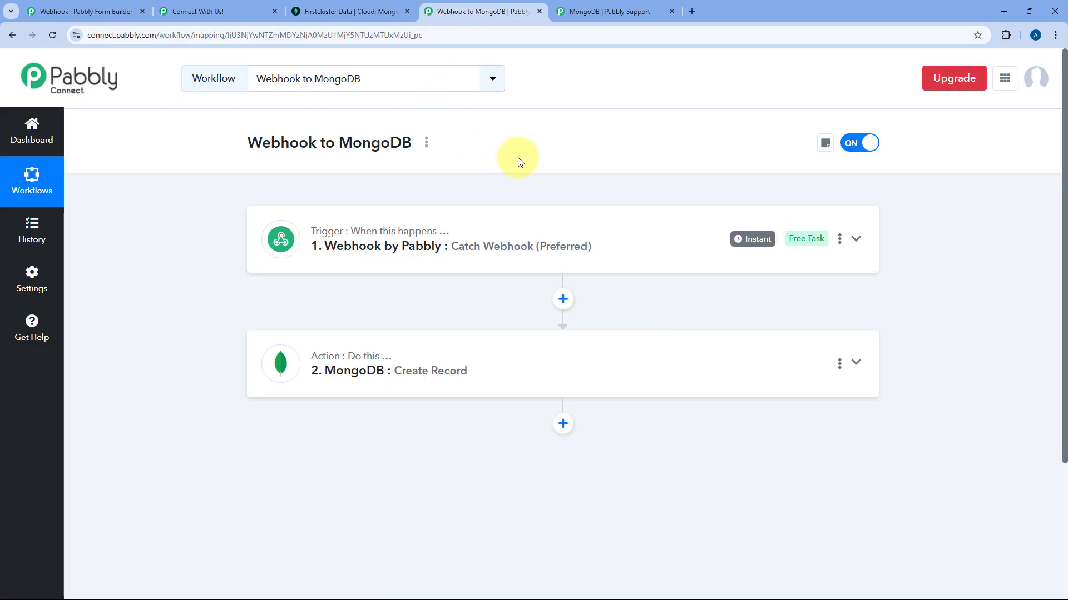